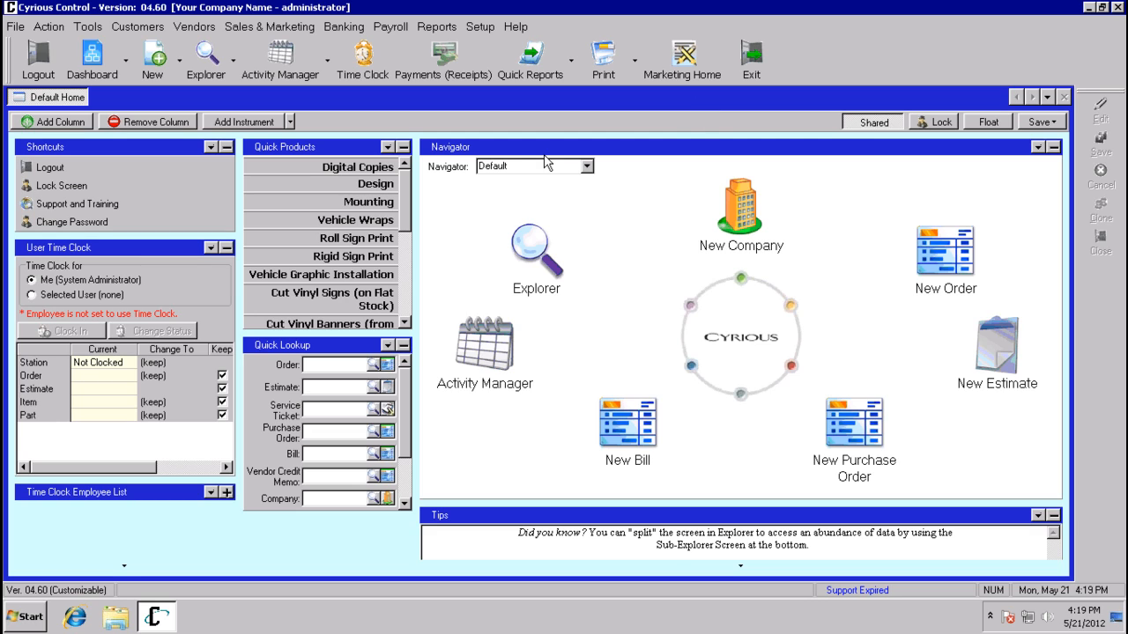
- Open the Test Dash dashboard
{"action": "left_click", "coordinate": [180, 65]}
{"action": "left_click", "coordinate": [127, 66]}
{"action": "left_click", "coordinate": [127, 66]}
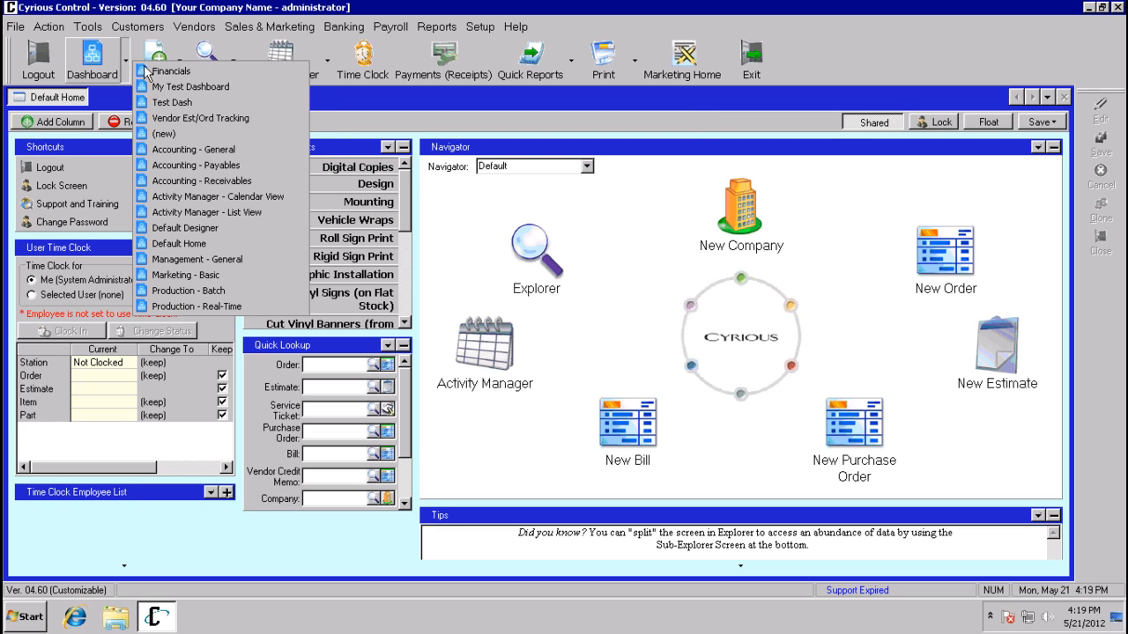
{"action": "left_click", "coordinate": [178, 101]}
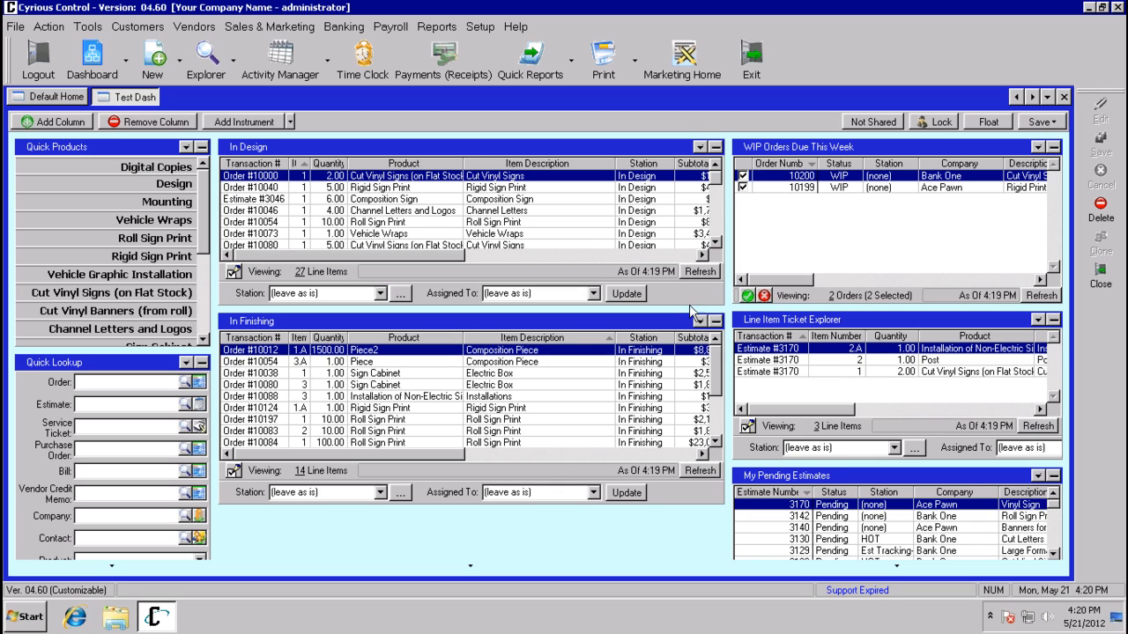
- Select several line items in the In Design and In Finishing lists and examine their related items in the Line Item Ticket Explorer
{"action": "left_click", "coordinate": [431, 198]}
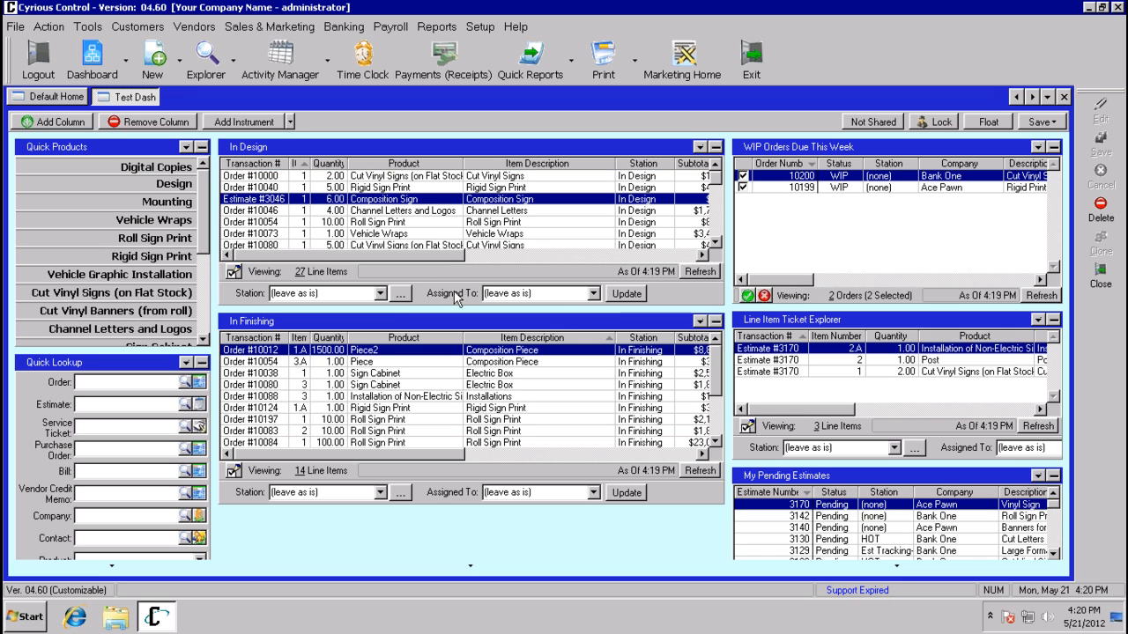
{"action": "left_click", "coordinate": [456, 405]}
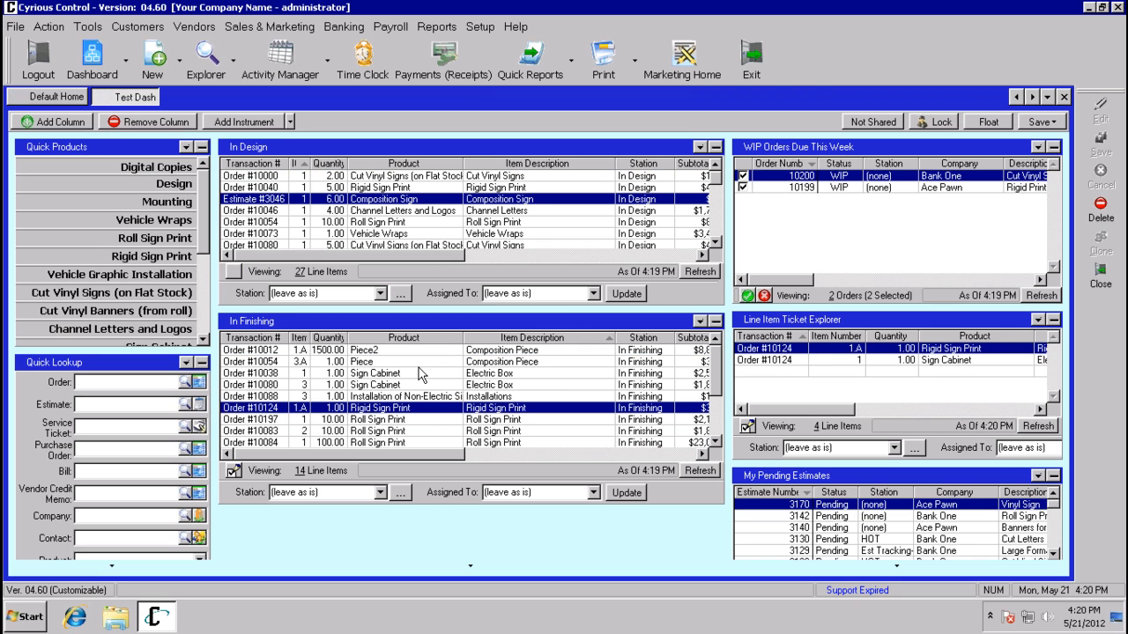
{"action": "left_click", "coordinate": [418, 363]}
{"action": "left_click", "coordinate": [414, 419]}
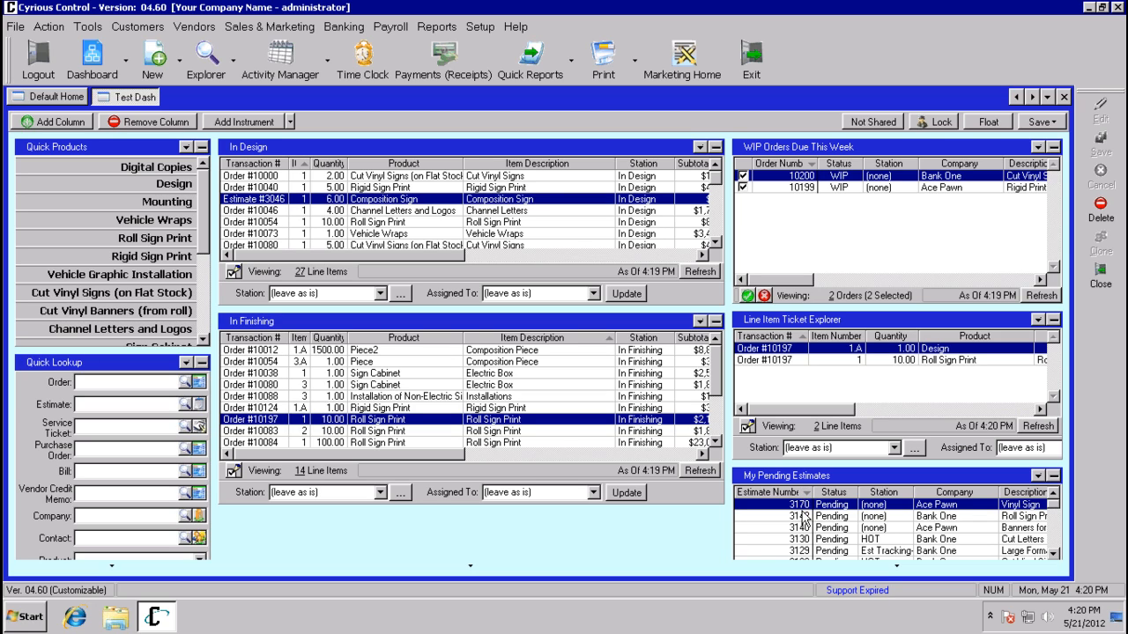
{"action": "scroll", "coordinate": [820, 520], "scroll_direction": "down", "scroll_amount": 1}
{"action": "scroll", "coordinate": [892, 555], "scroll_direction": "down", "scroll_amount": 1}
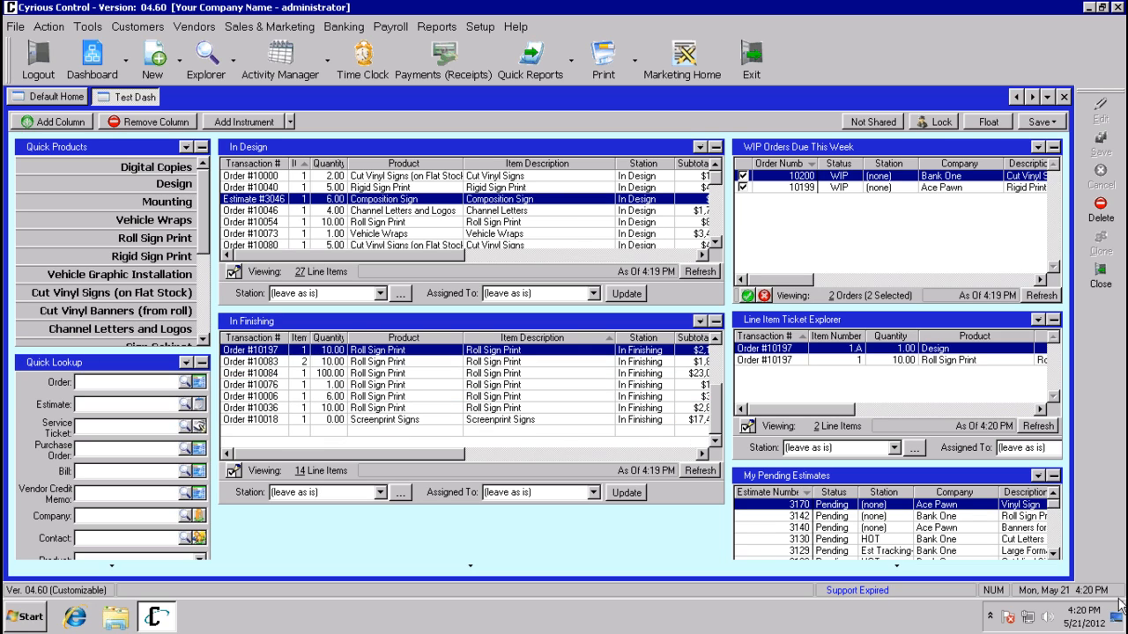
{"action": "mouse_move", "coordinate": [1053, 503]}
{"action": "left_mouse_down"}
{"action": "mouse_move", "coordinate": [1056, 515]}
{"action": "mouse_move", "coordinate": [1055, 496]}
{"action": "left_mouse_up"}
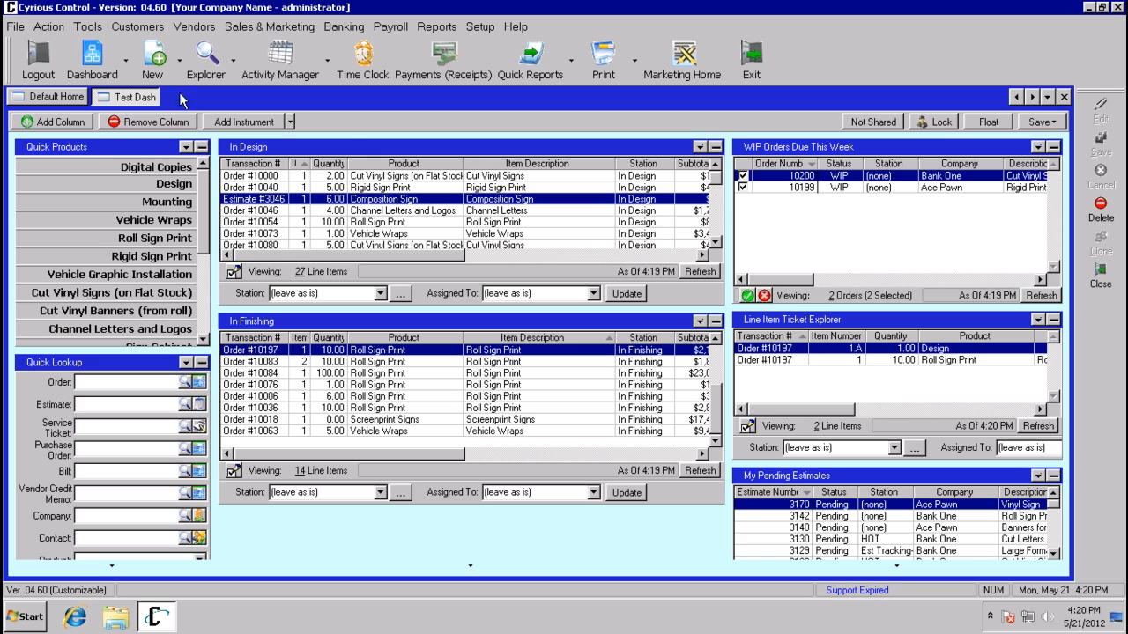
- Create a new dashboard and add a heightened Order Explorer instrument to it
{"action": "left_click", "coordinate": [128, 74]}
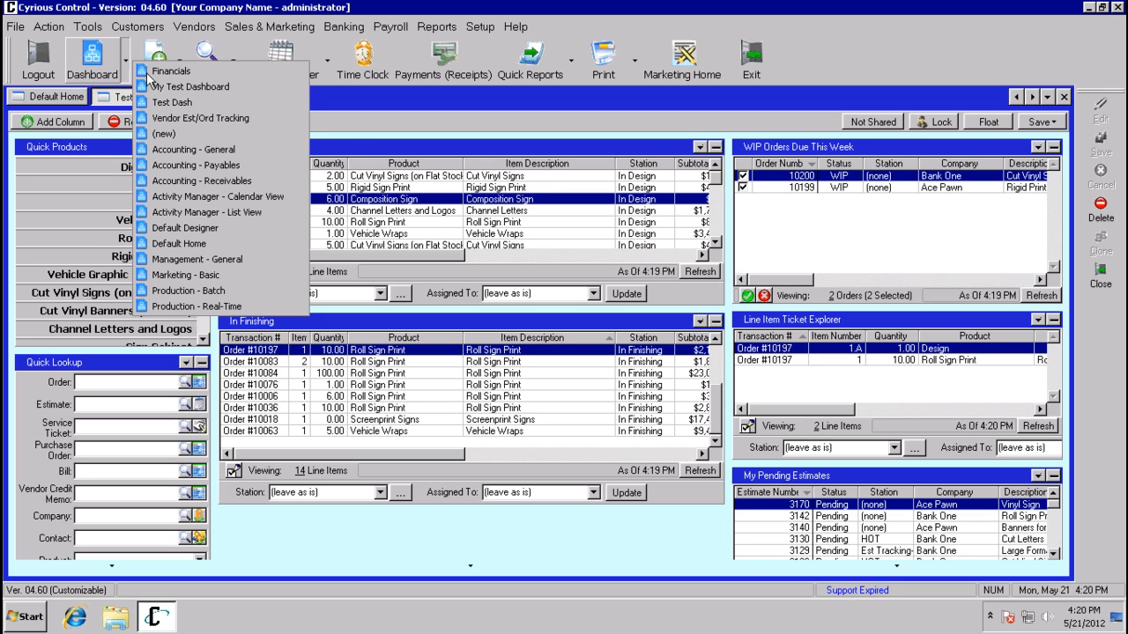
{"action": "left_click", "coordinate": [185, 133]}
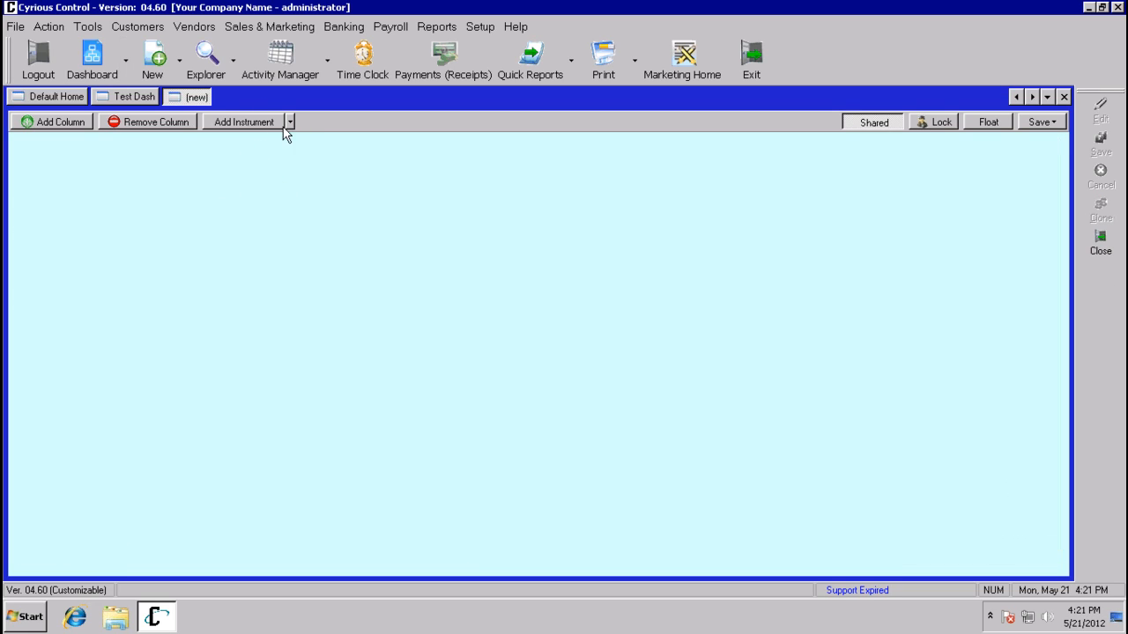
{"action": "left_click", "coordinate": [291, 123]}
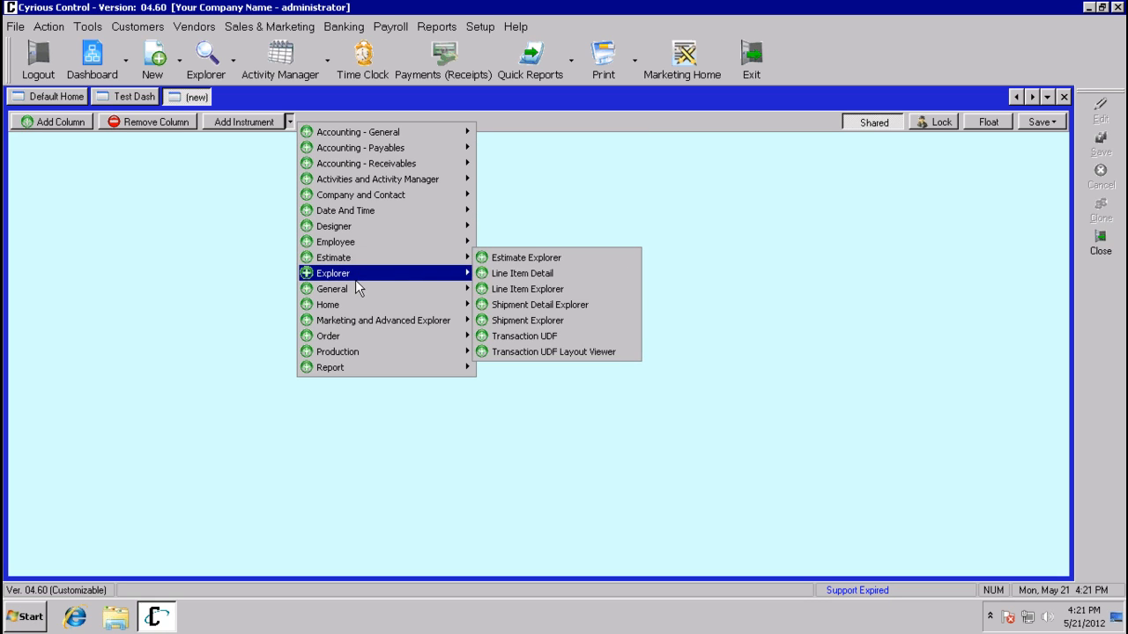
{"action": "mouse_move", "coordinate": [344, 274]}
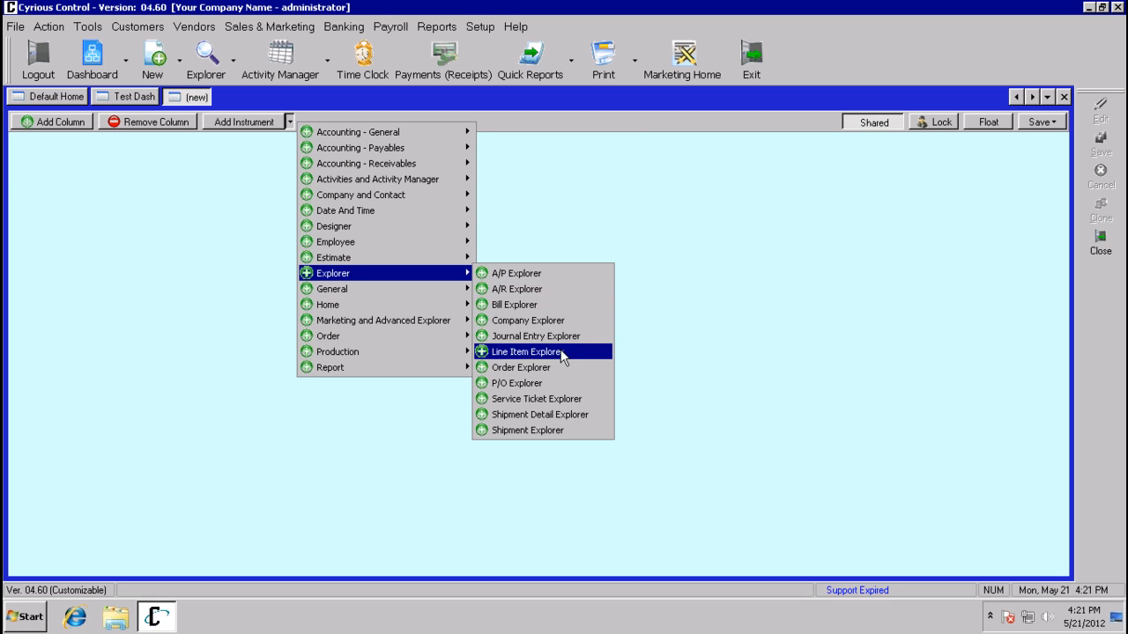
{"action": "left_click", "coordinate": [556, 371]}
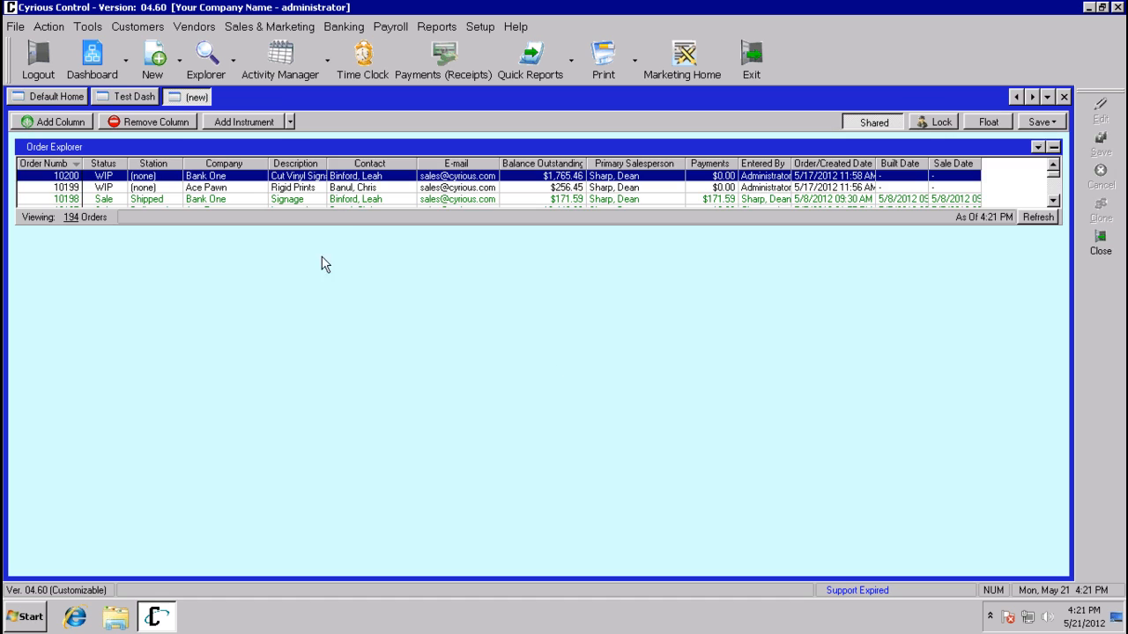
{"action": "left_click_drag", "start_coordinate": [342, 241], "coordinate": [342, 287]}
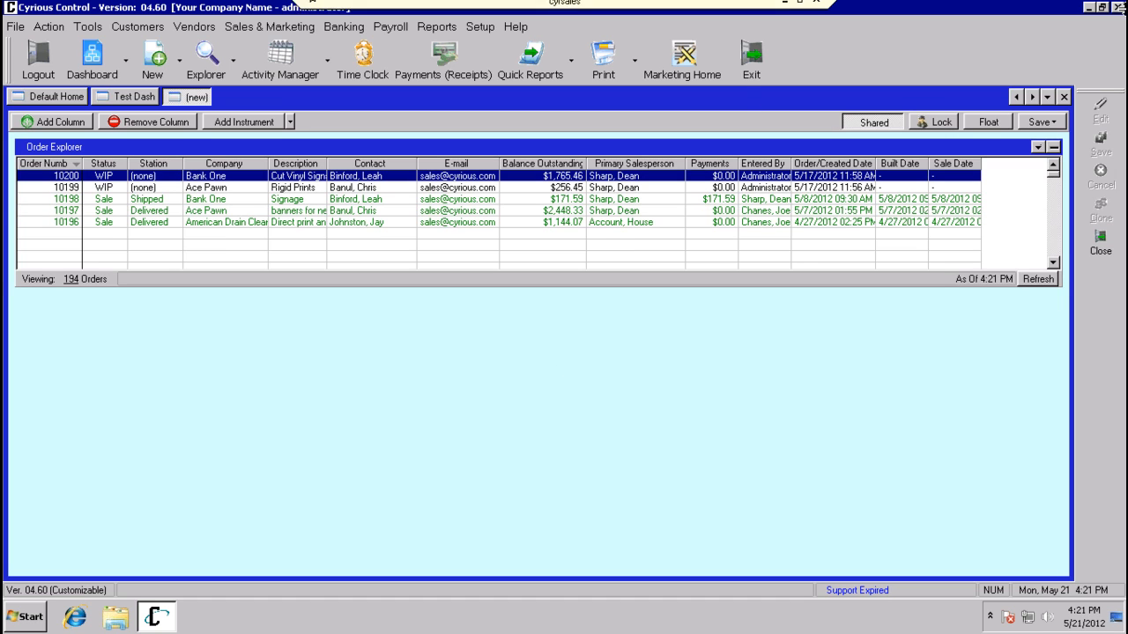
- Filter the Order Explorer to current WIP orders only, excluding Built and Sale, with the historical order period set to This Month
{"action": "left_click", "coordinate": [1038, 147]}
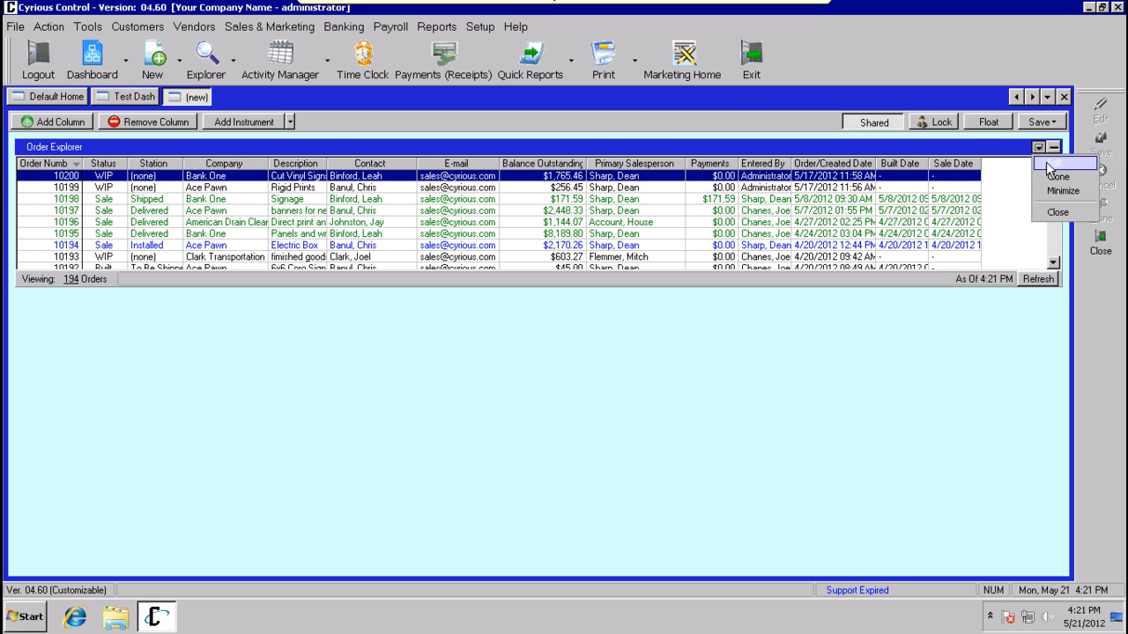
{"action": "left_click", "coordinate": [1048, 163]}
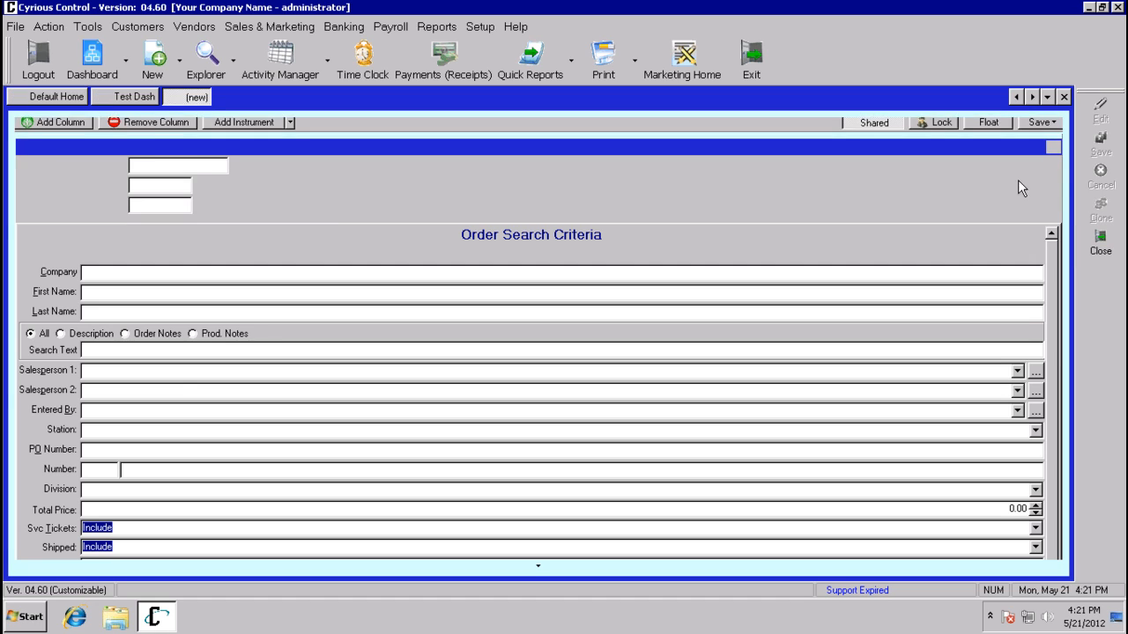
{"action": "left_click", "coordinate": [538, 569]}
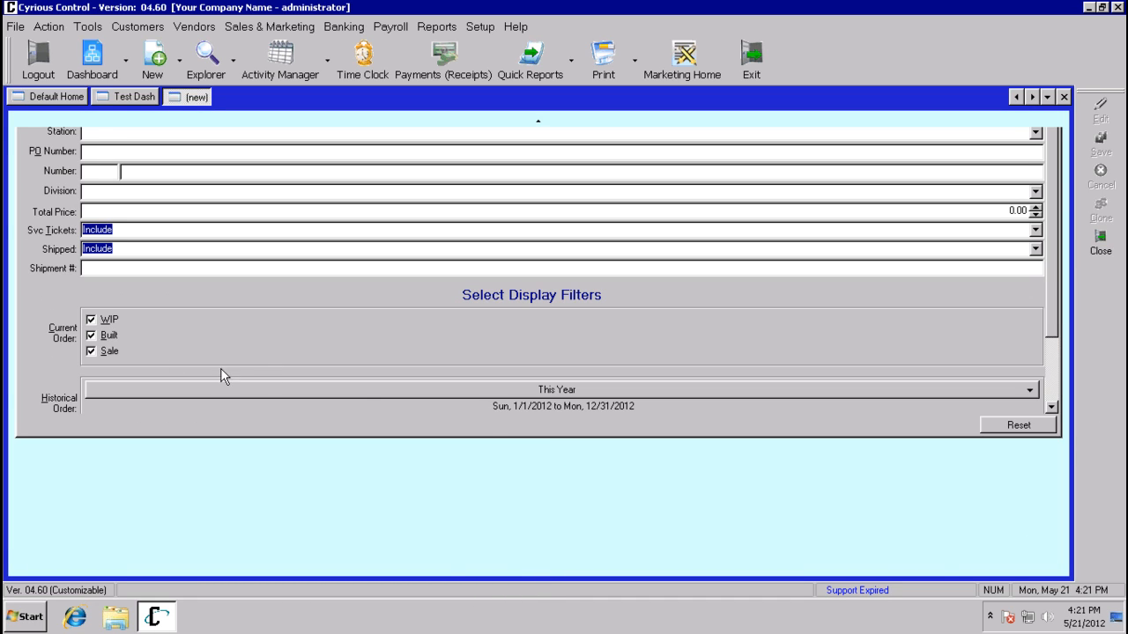
{"action": "left_click", "coordinate": [103, 339]}
{"action": "left_click", "coordinate": [99, 351]}
{"action": "left_click", "coordinate": [1014, 393]}
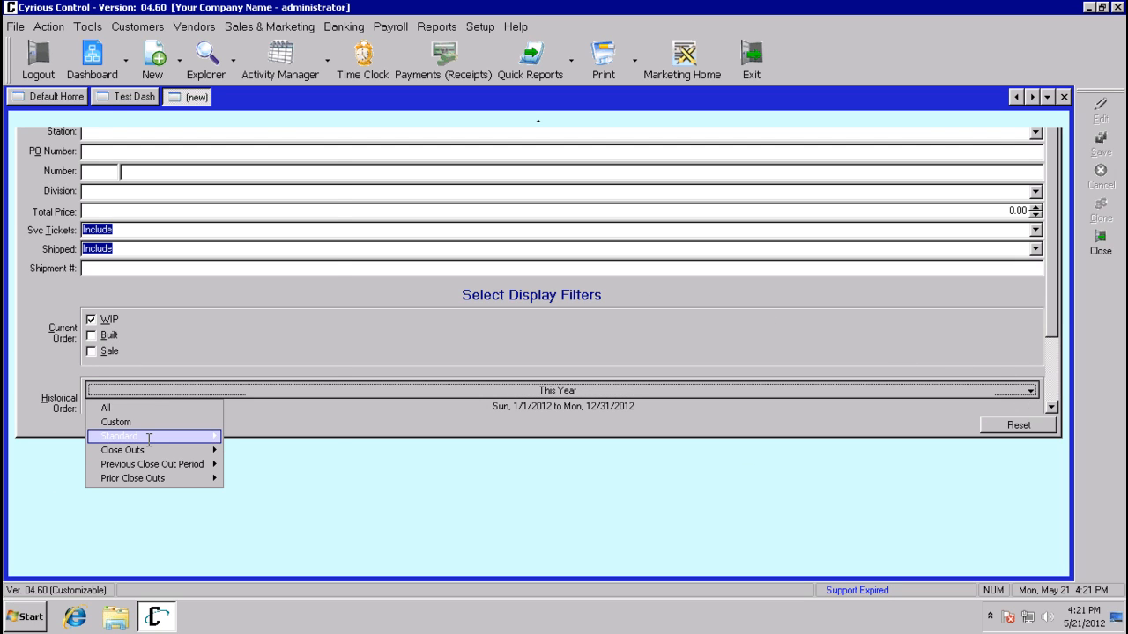
{"action": "mouse_move", "coordinate": [149, 437]}
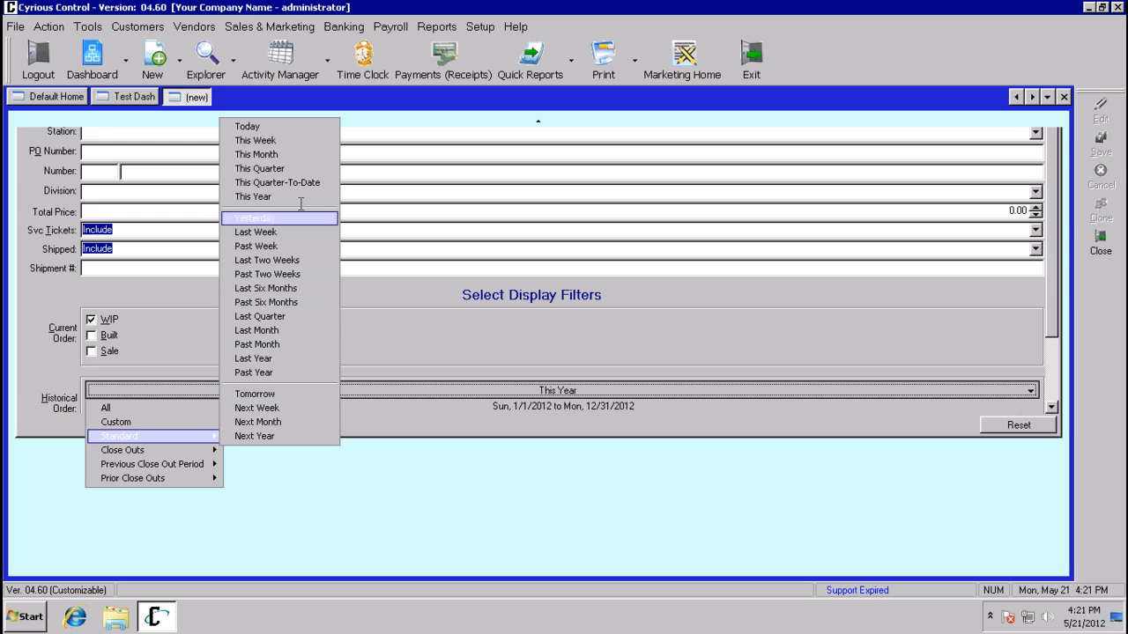
{"action": "left_click", "coordinate": [283, 154]}
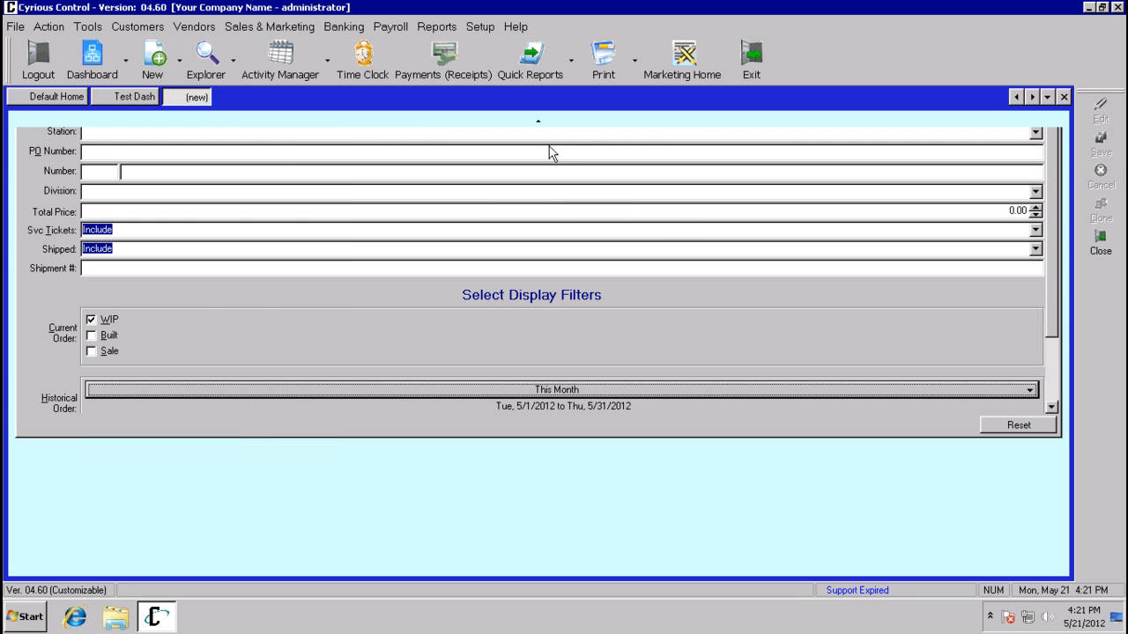
{"action": "left_click", "coordinate": [538, 123]}
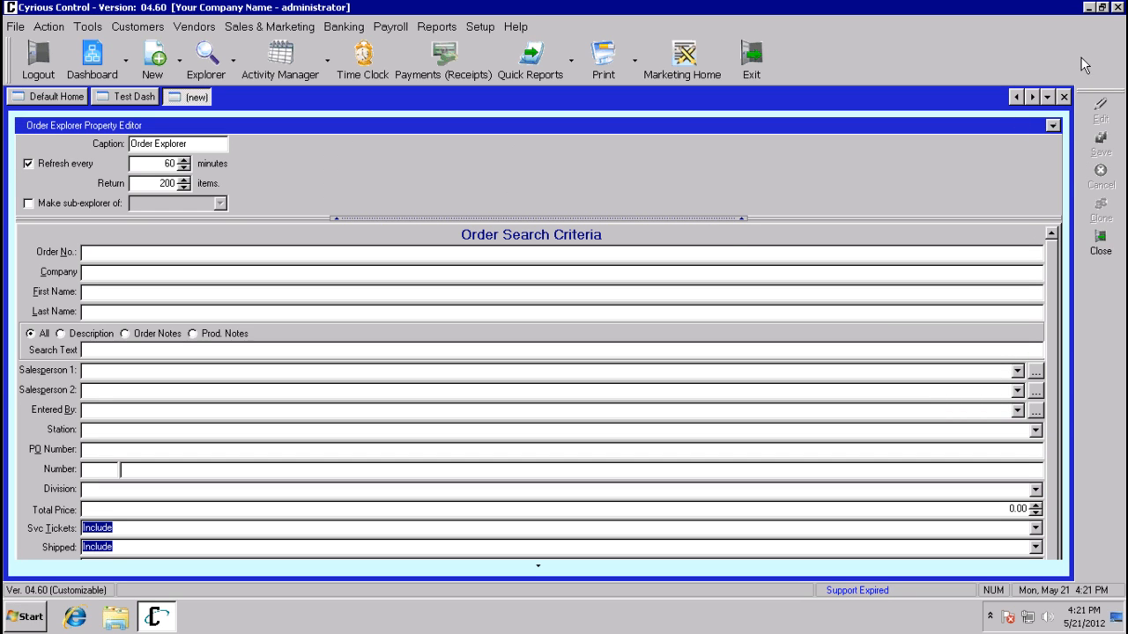
{"action": "left_click", "coordinate": [1053, 126]}
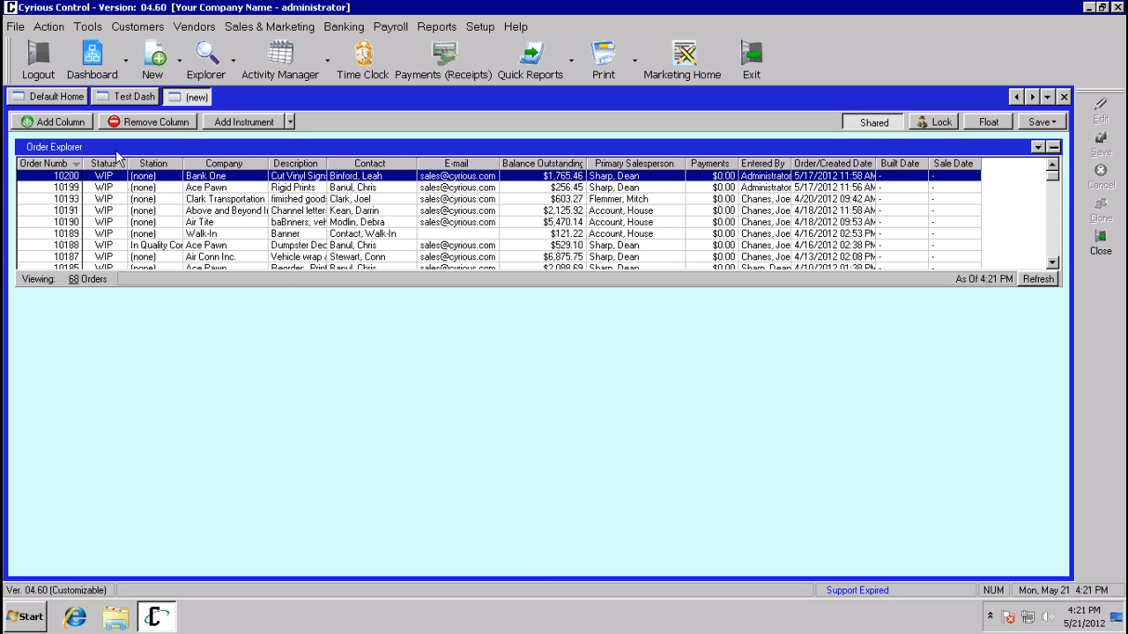
- Change the Order Explorer's caption to "WIP Orders This Month" and save its properties
{"action": "left_click", "coordinate": [1038, 148]}
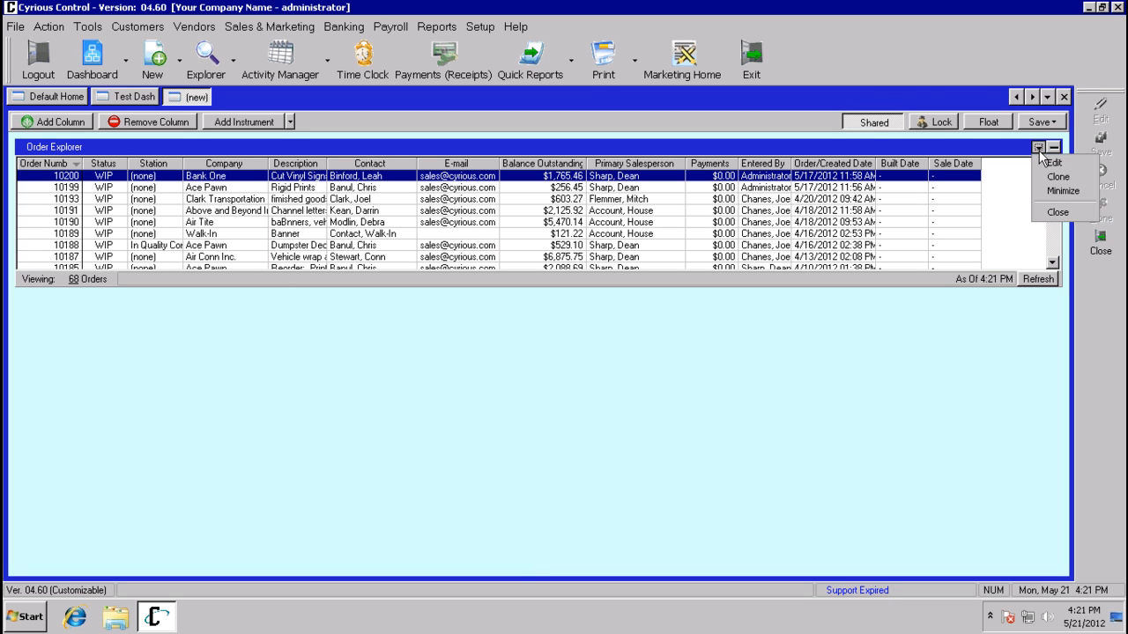
{"action": "left_click", "coordinate": [1055, 162]}
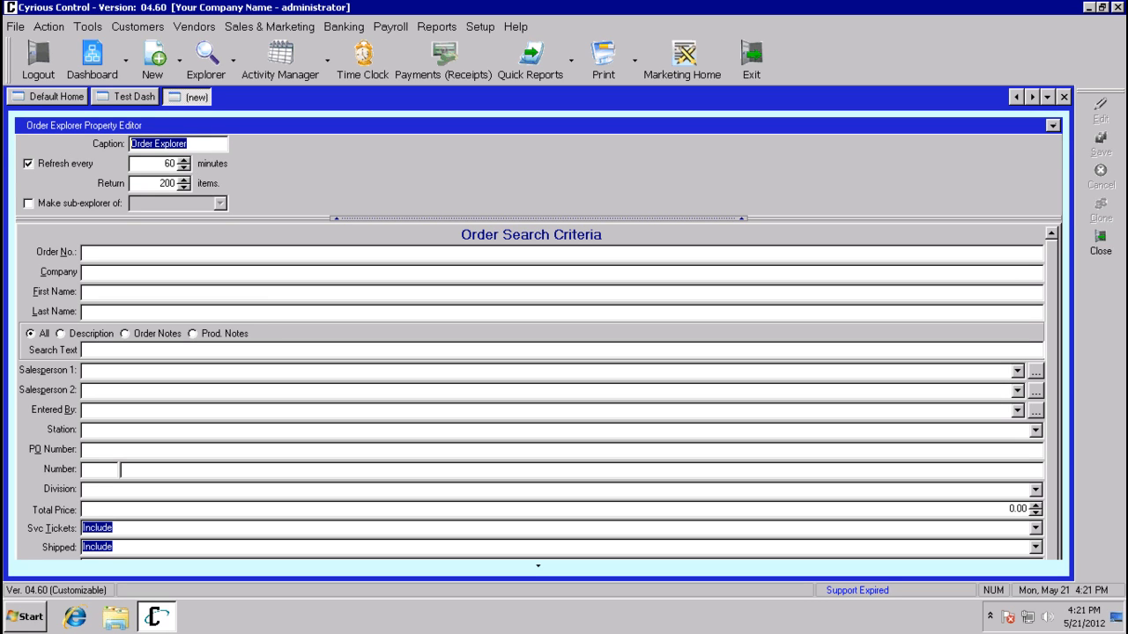
{"action": "type", "text": "Wip Orders This Month"}
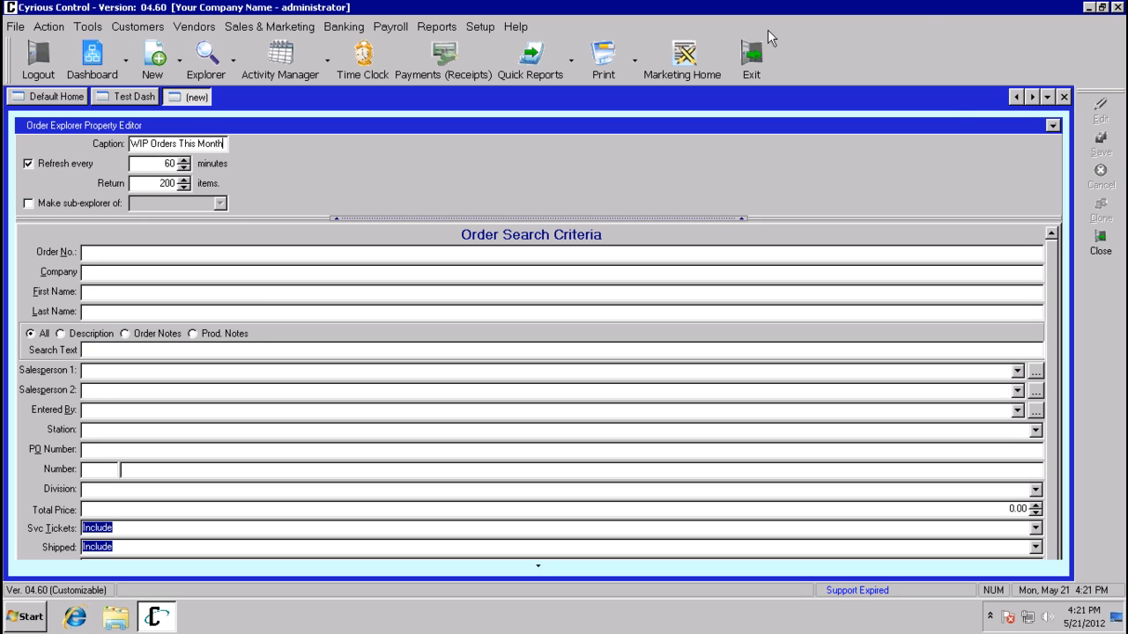
{"action": "left_click", "coordinate": [1101, 142]}
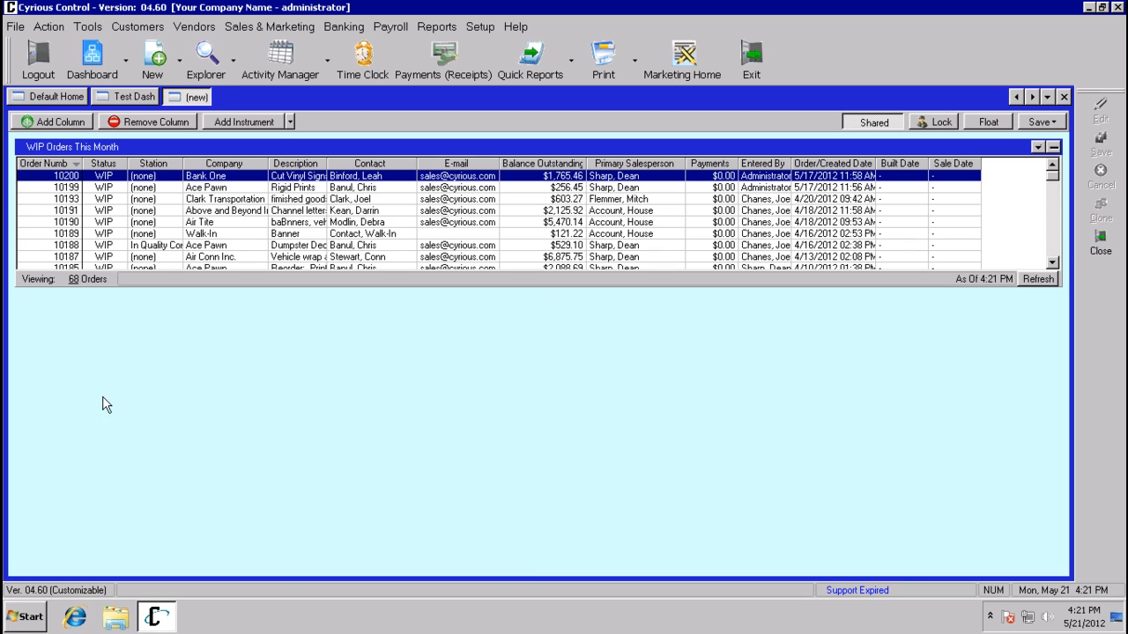
- Add a second column to the dashboard and insert a Marketing Search Results instrument in it
{"action": "left_click", "coordinate": [50, 121]}
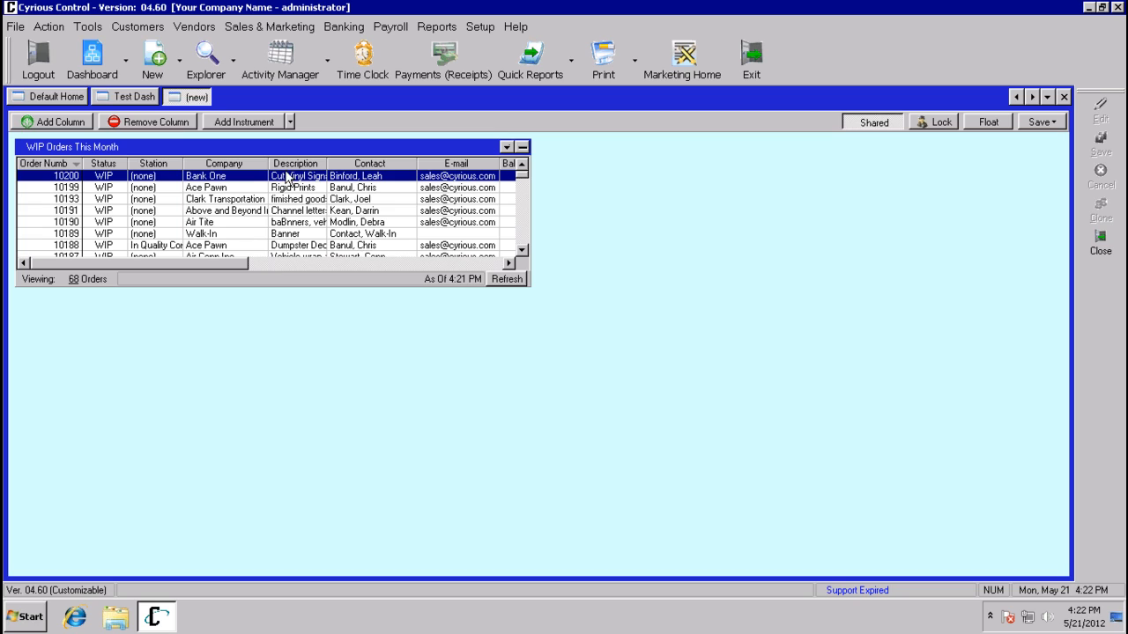
{"action": "left_click", "coordinate": [290, 122]}
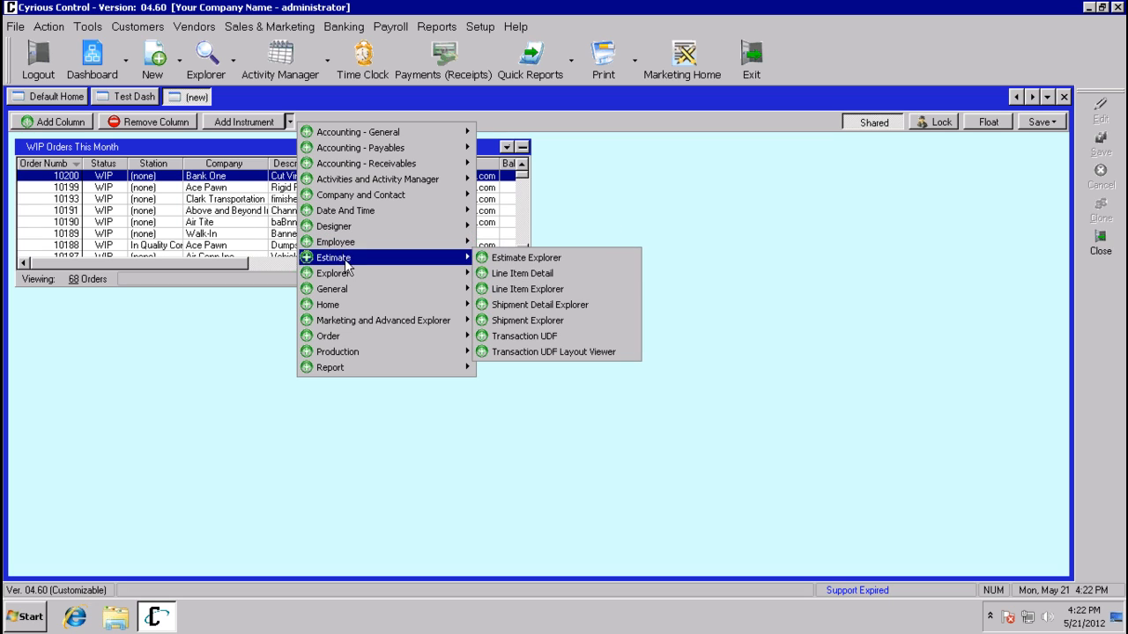
{"action": "mouse_move", "coordinate": [386, 319]}
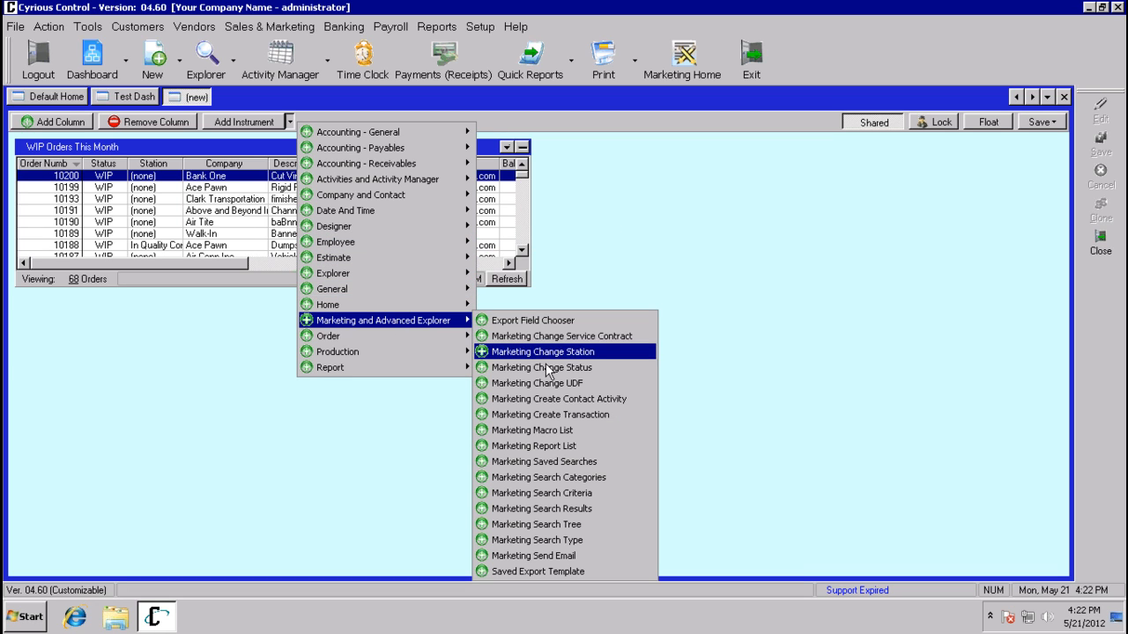
{"action": "left_click", "coordinate": [567, 513]}
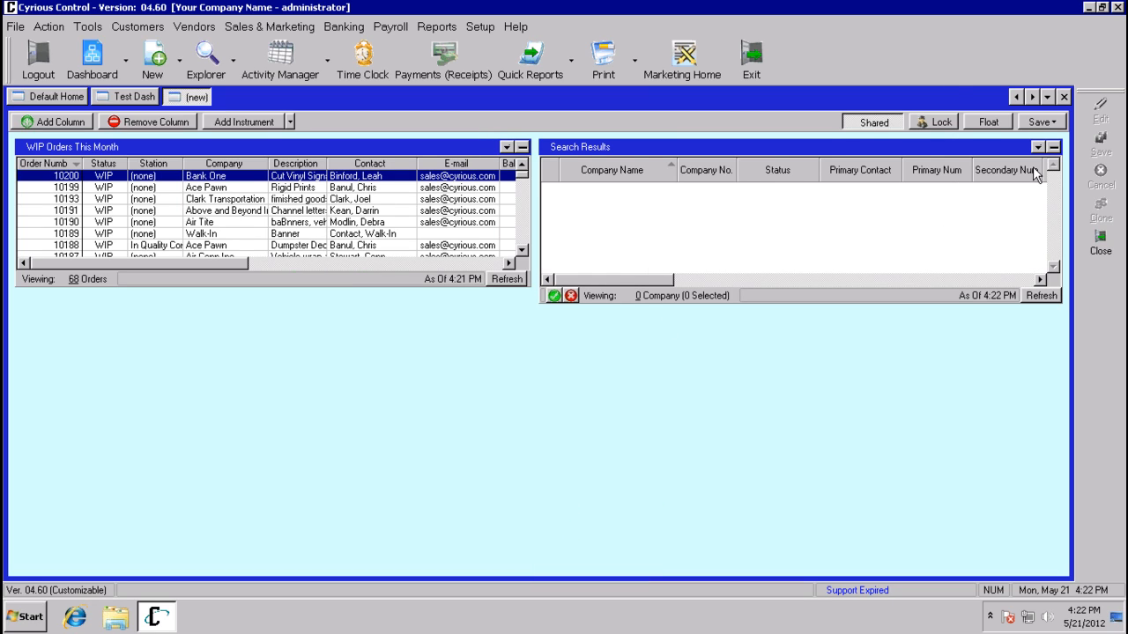
- Open the Search Results instrument's properties and switch it to a custom search of type Order
{"action": "left_click", "coordinate": [1038, 147]}
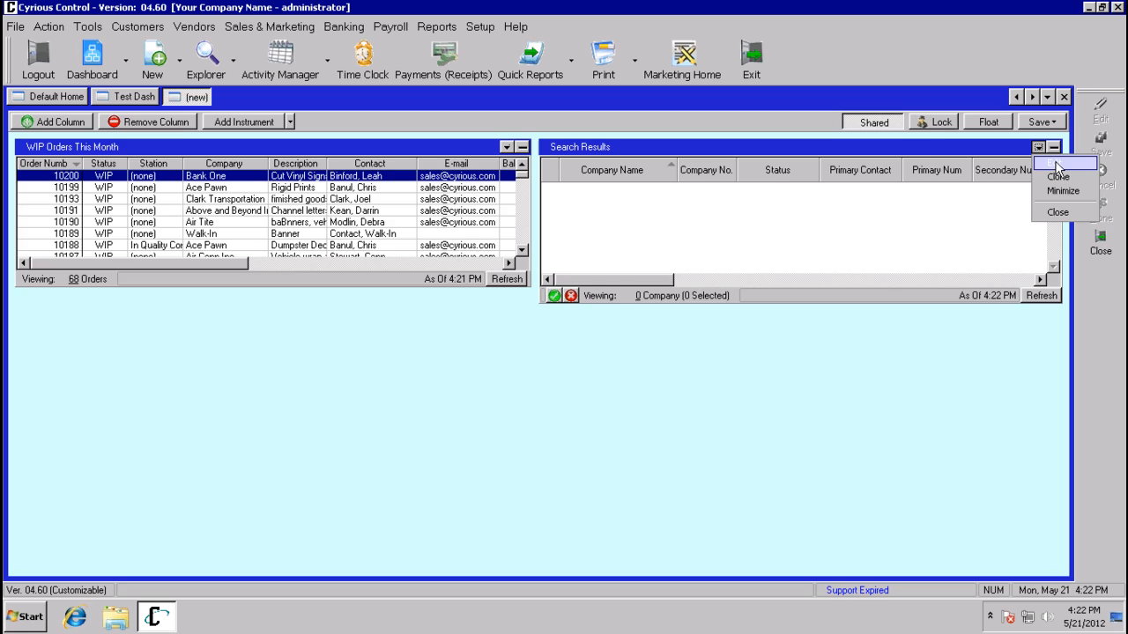
{"action": "left_click", "coordinate": [1058, 164]}
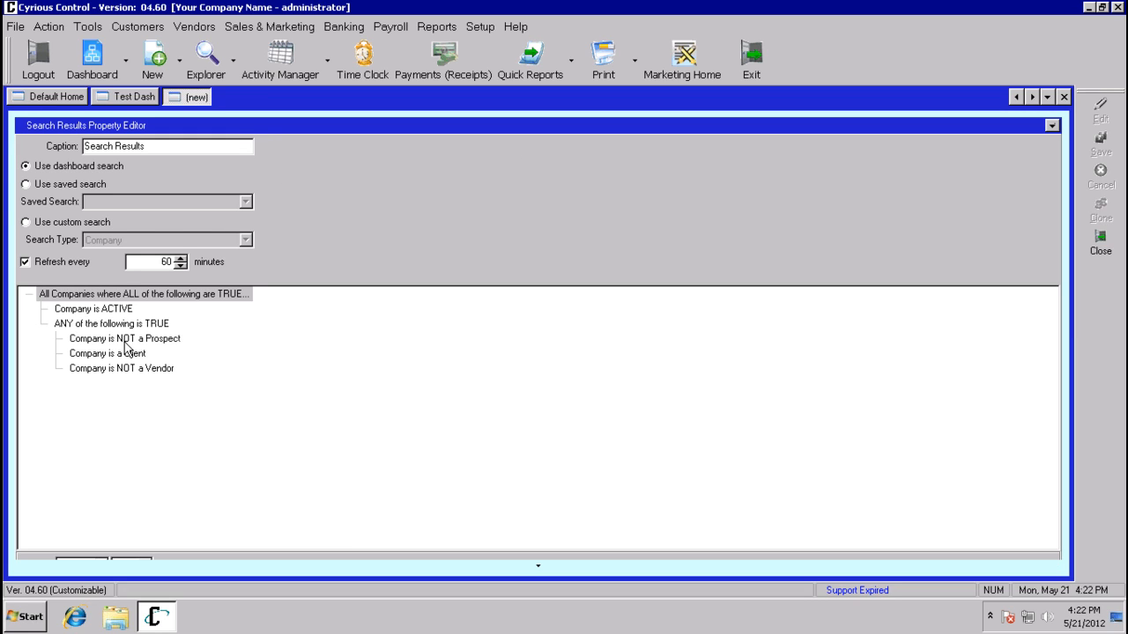
{"action": "left_click", "coordinate": [77, 185]}
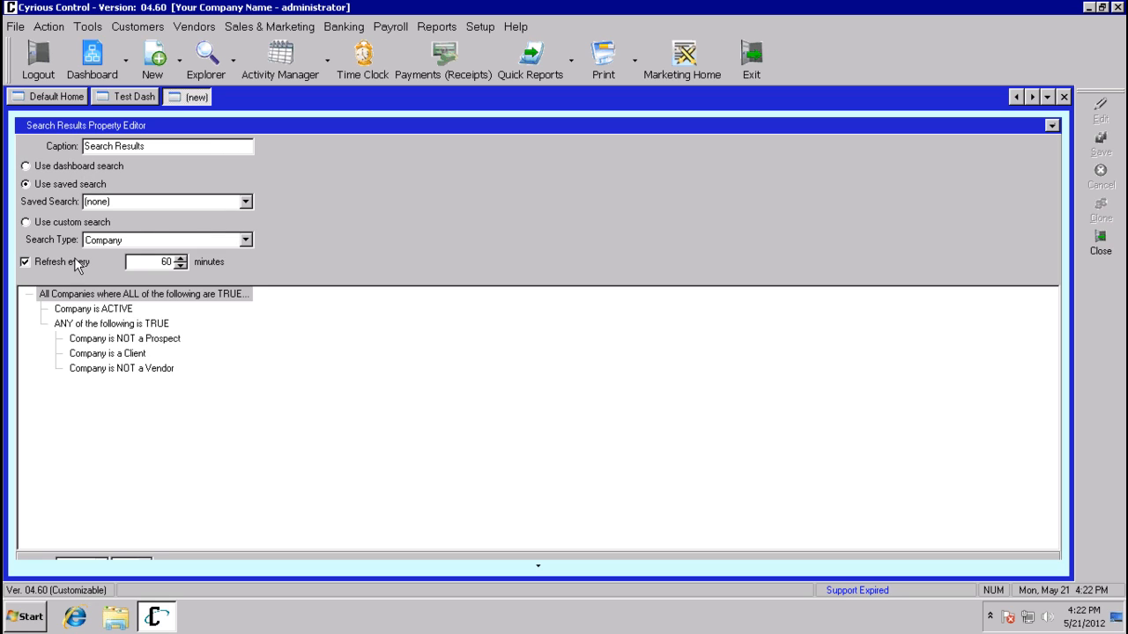
{"action": "left_click", "coordinate": [246, 205]}
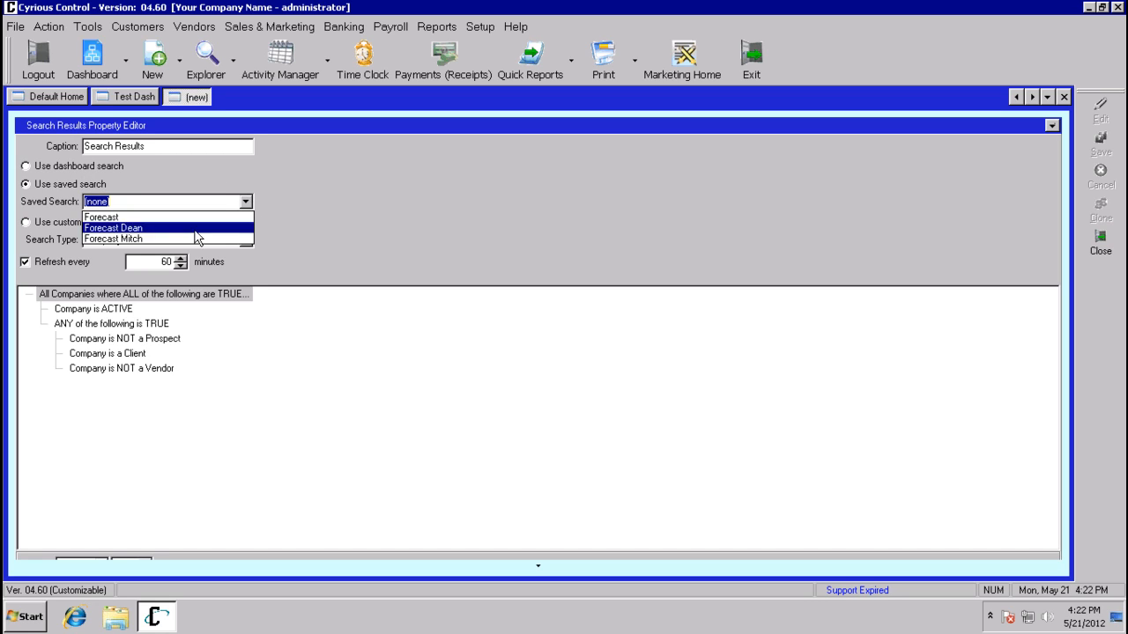
{"action": "left_click", "coordinate": [300, 185]}
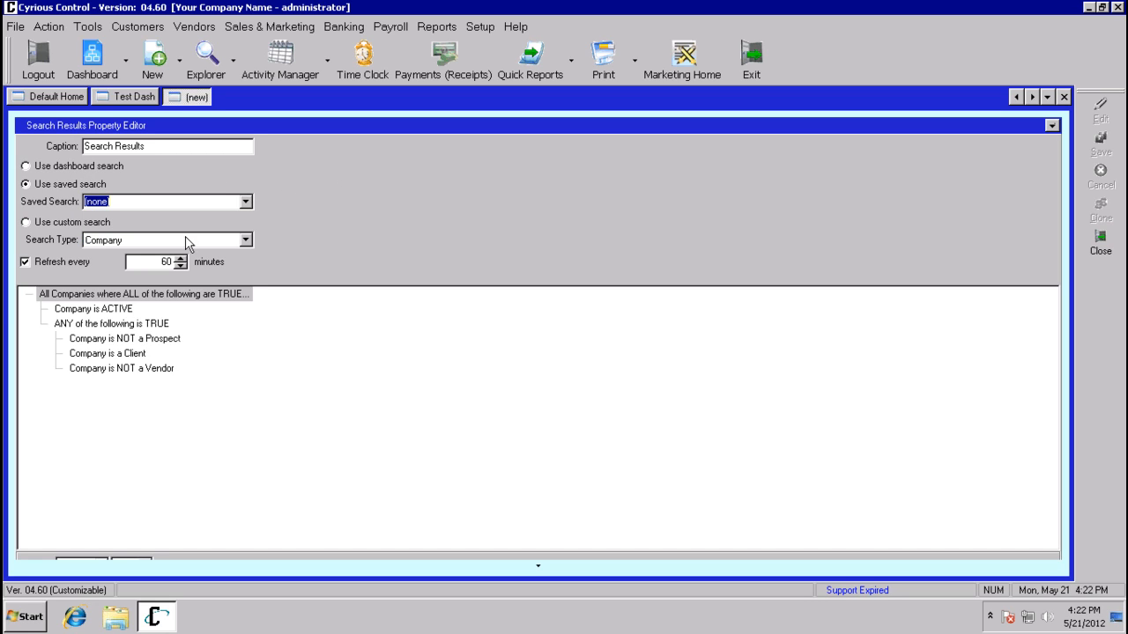
{"action": "left_click", "coordinate": [58, 222]}
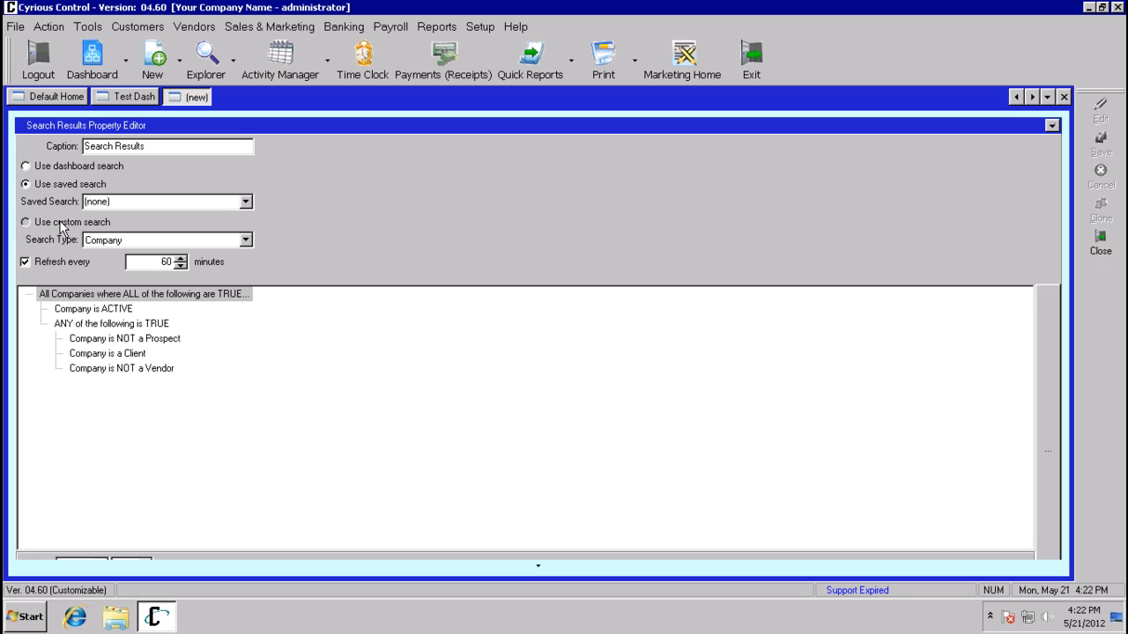
{"action": "left_click", "coordinate": [245, 240]}
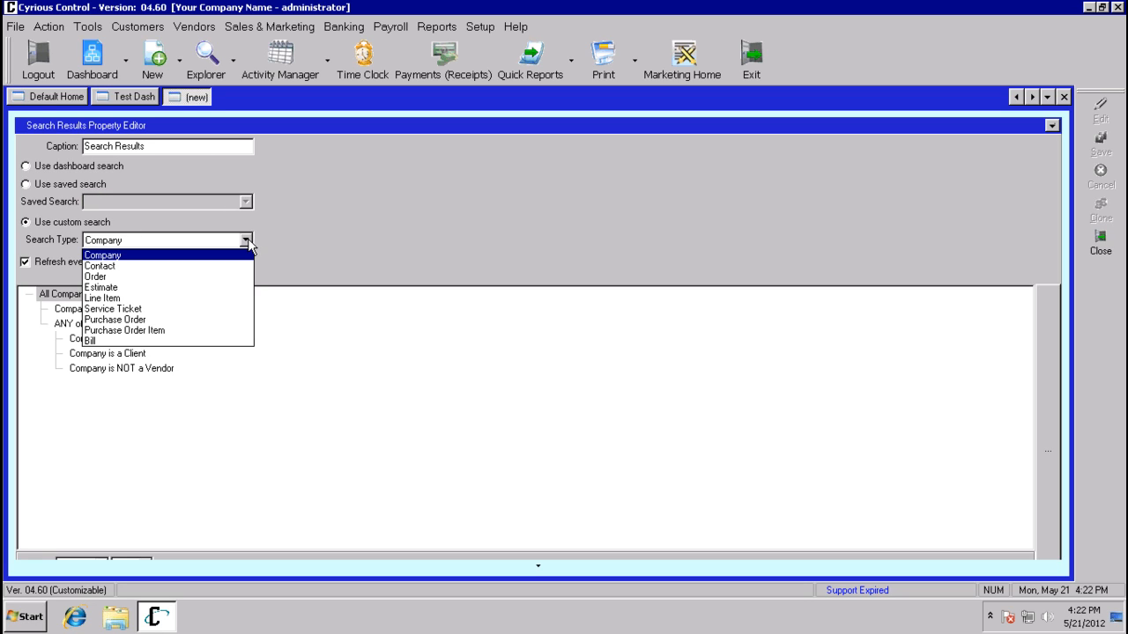
{"action": "left_click", "coordinate": [222, 278]}
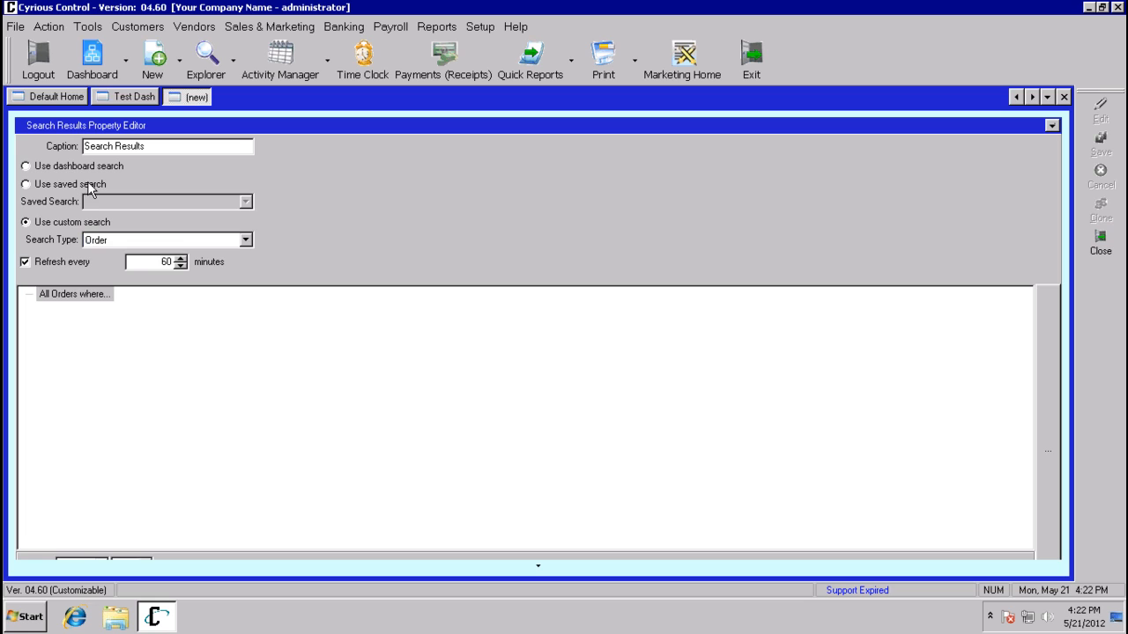
- Make the Search Results instrument use the saved search "Orders Due This Week" and save its properties
{"action": "left_click", "coordinate": [222, 185]}
{"action": "left_click", "coordinate": [246, 201]}
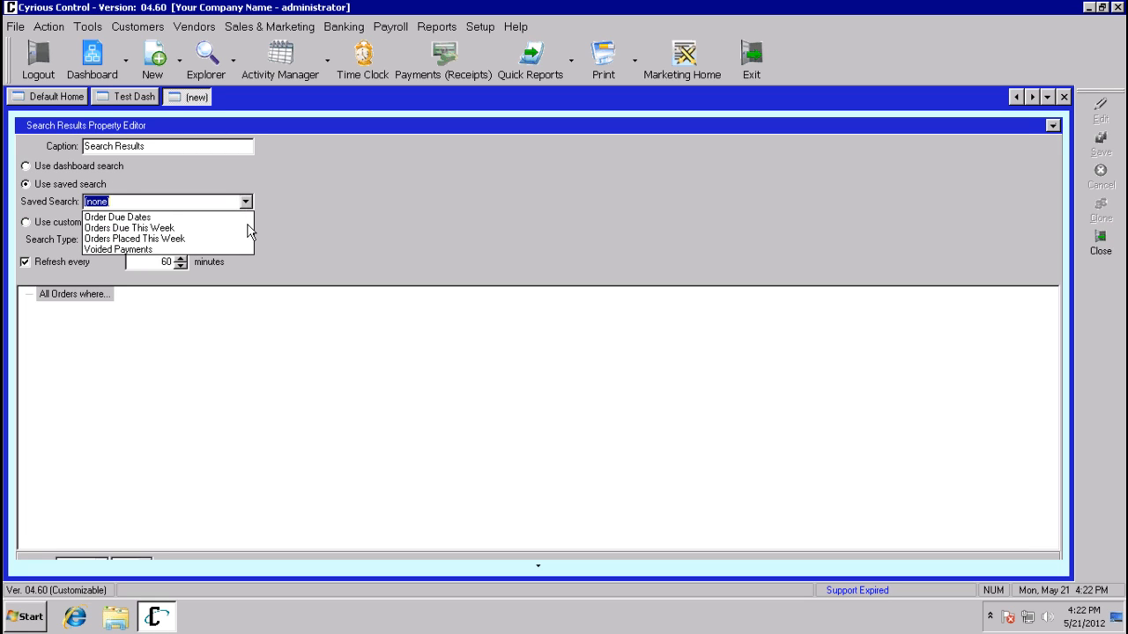
{"action": "left_click", "coordinate": [198, 229]}
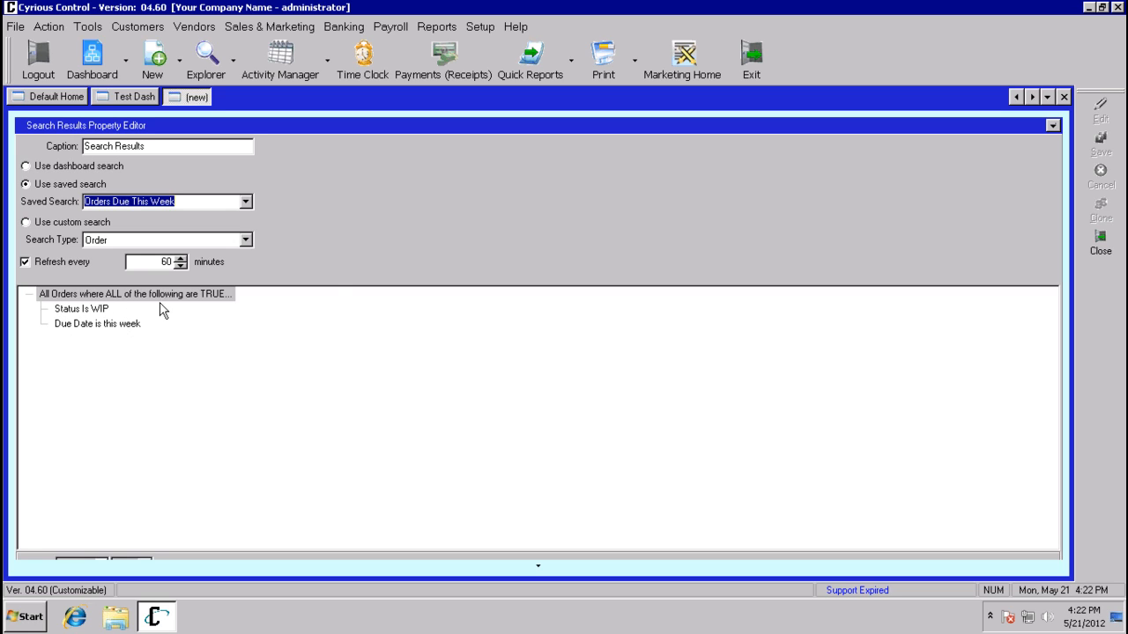
{"action": "left_click", "coordinate": [1053, 126]}
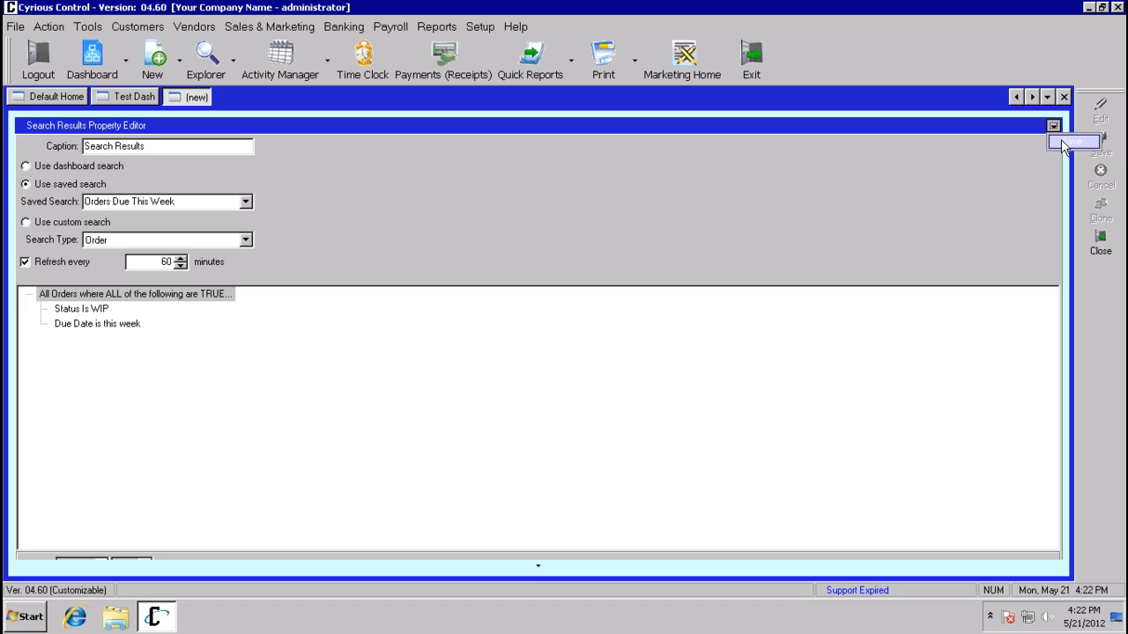
{"action": "left_click", "coordinate": [1063, 142]}
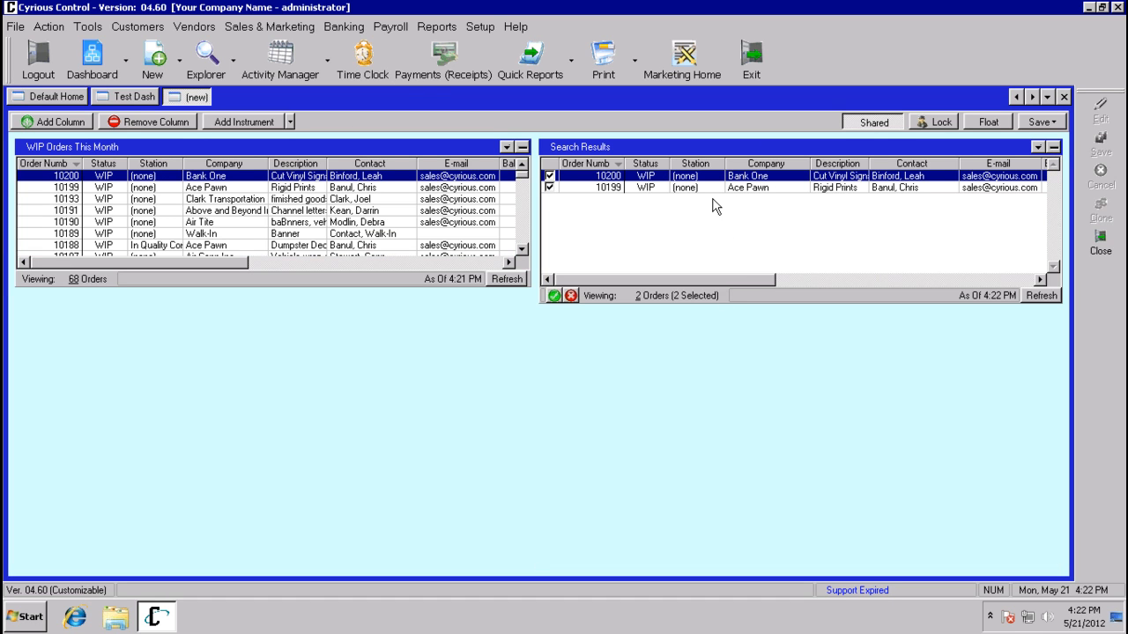
- Change the Search Results instrument's caption to "WIP Orders Due This Week" and save its properties
{"action": "left_click", "coordinate": [1038, 147]}
{"action": "left_click", "coordinate": [1045, 165]}
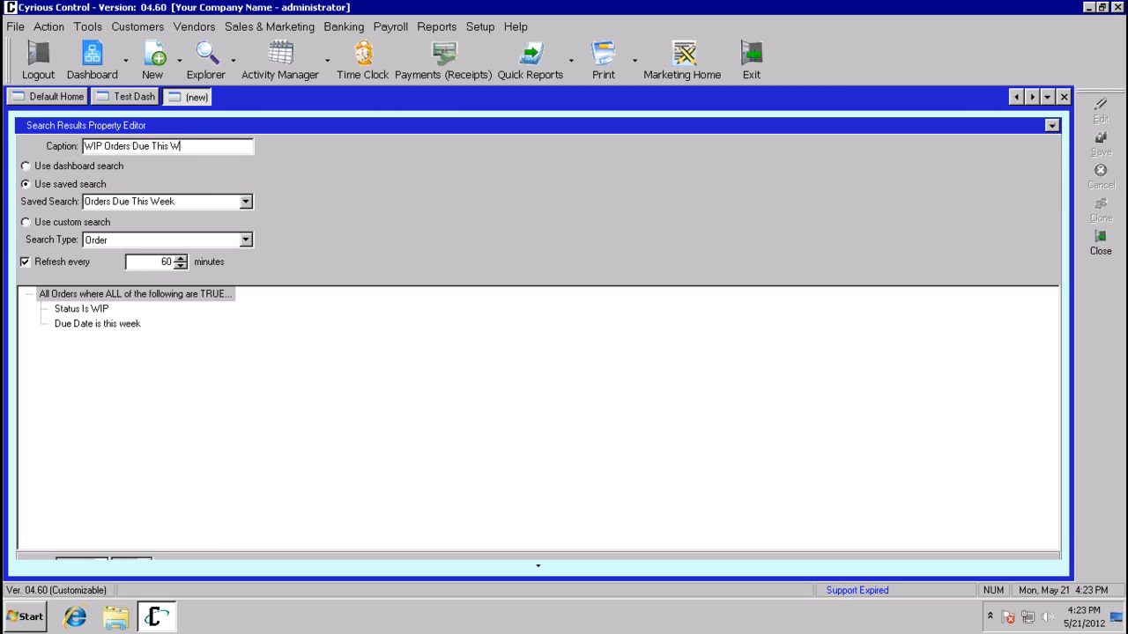
{"action": "left_click", "coordinate": [1051, 139]}
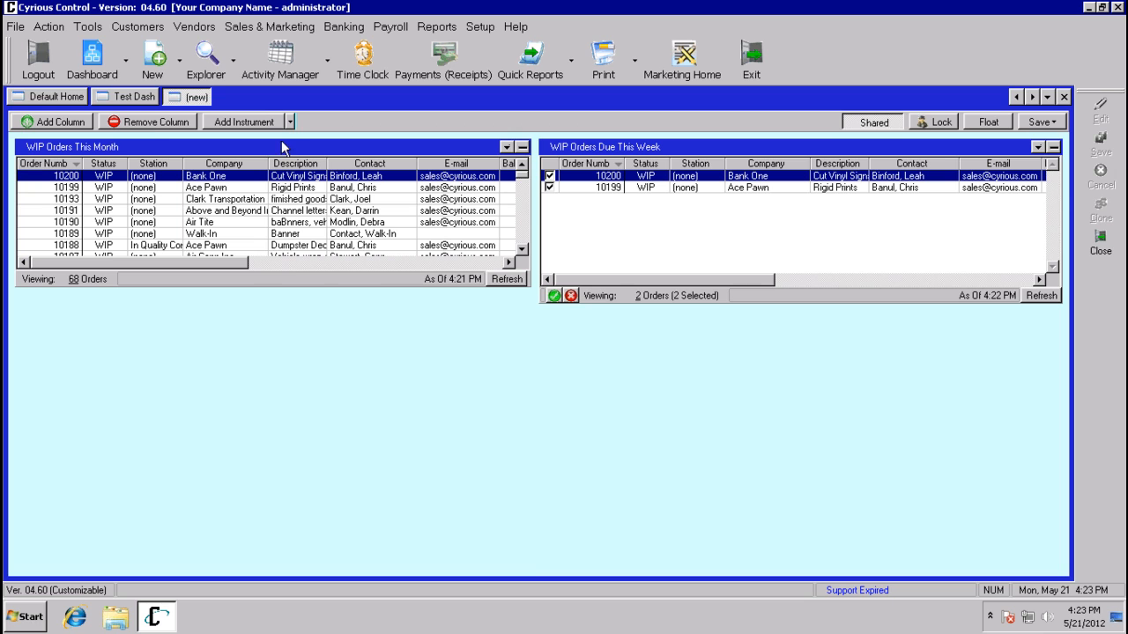
- Explore orders with all of the new query's selection criteria cleared, and return to the new dashboard
{"action": "left_click", "coordinate": [231, 74]}
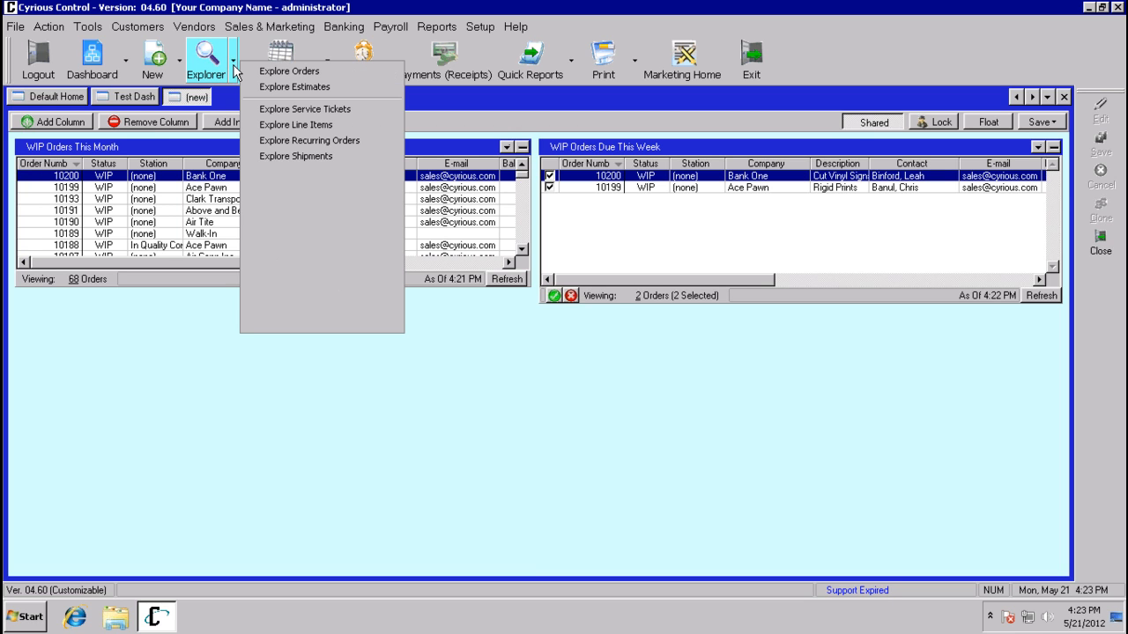
{"action": "left_click", "coordinate": [283, 72]}
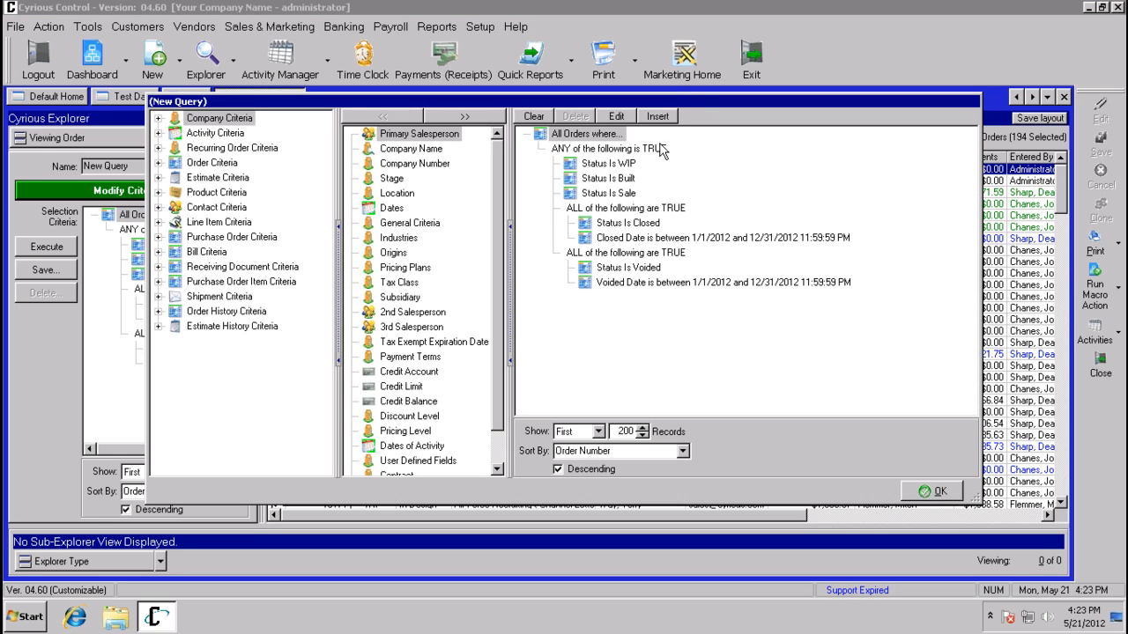
{"action": "left_click", "coordinate": [534, 115]}
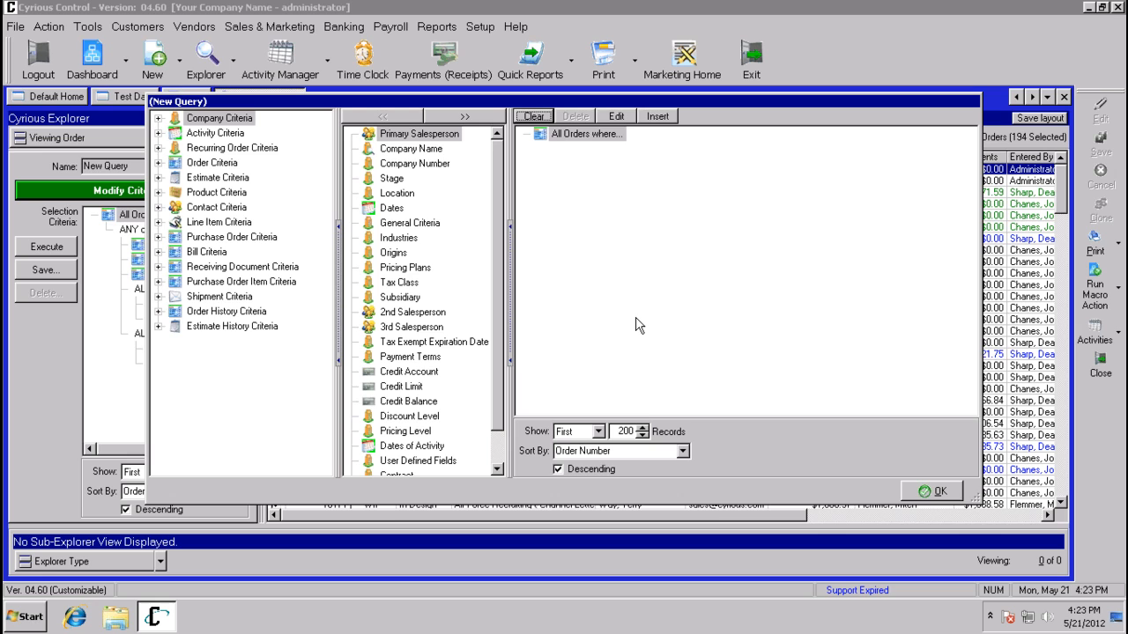
{"action": "left_click", "coordinate": [947, 495]}
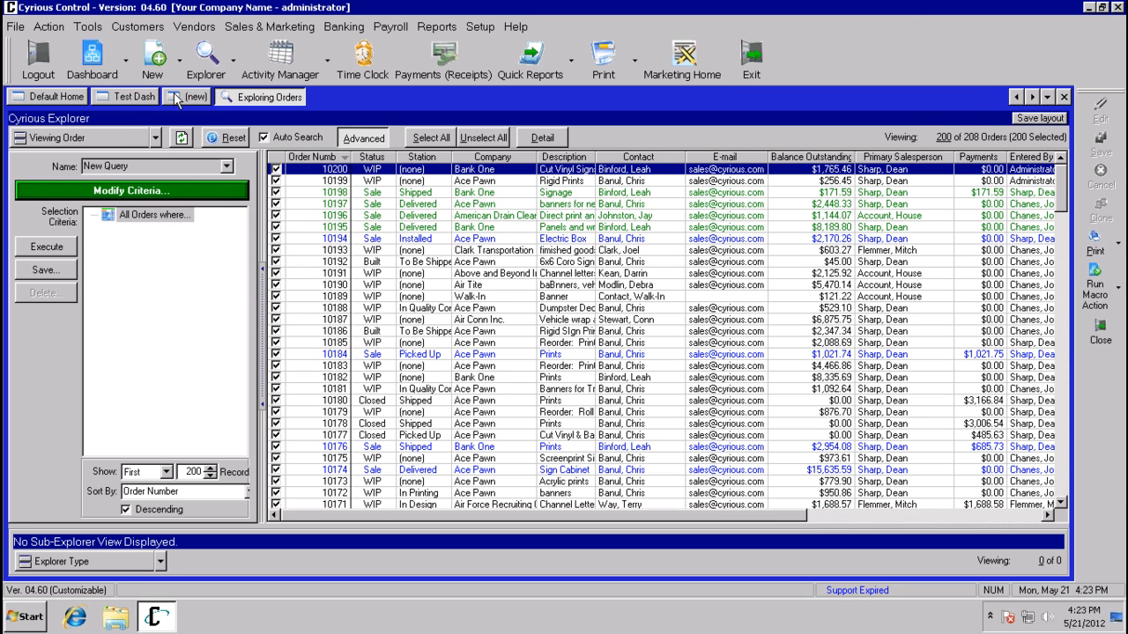
{"action": "left_click", "coordinate": [176, 95]}
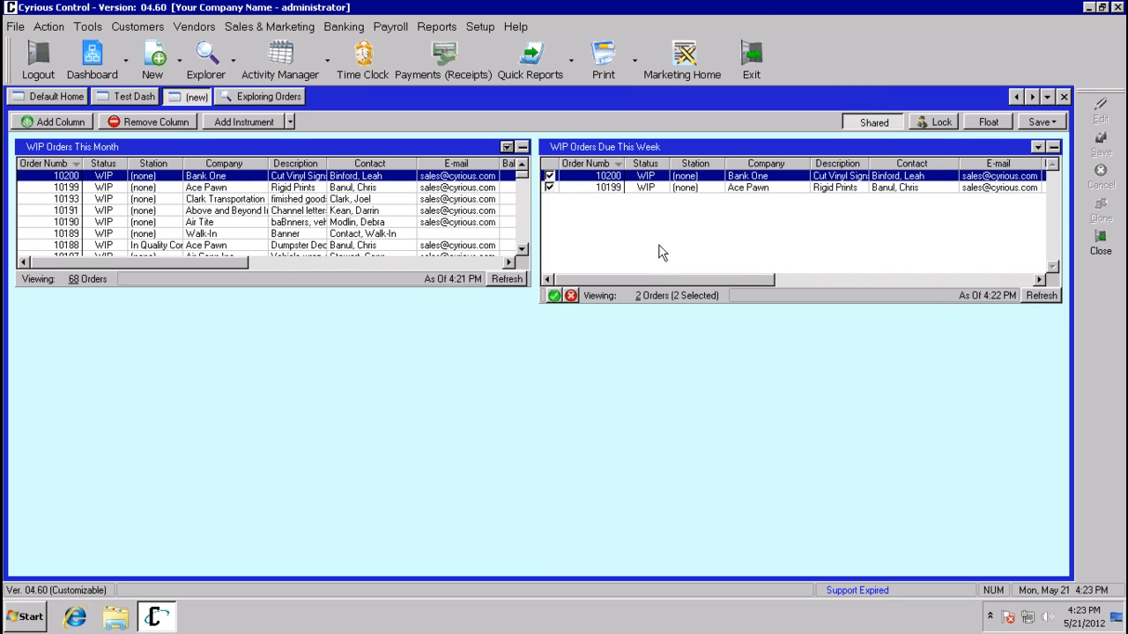
- Add a Line Item Explorer below the WIP Orders Due This Week instrument and make it taller
{"action": "left_click", "coordinate": [290, 123]}
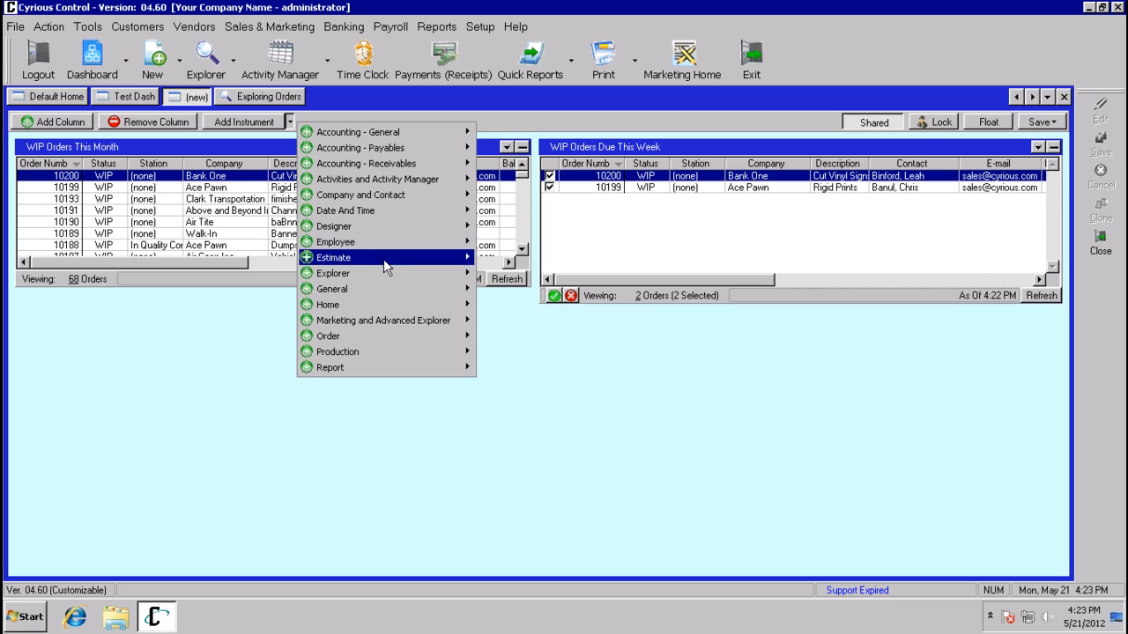
{"action": "mouse_move", "coordinate": [384, 280]}
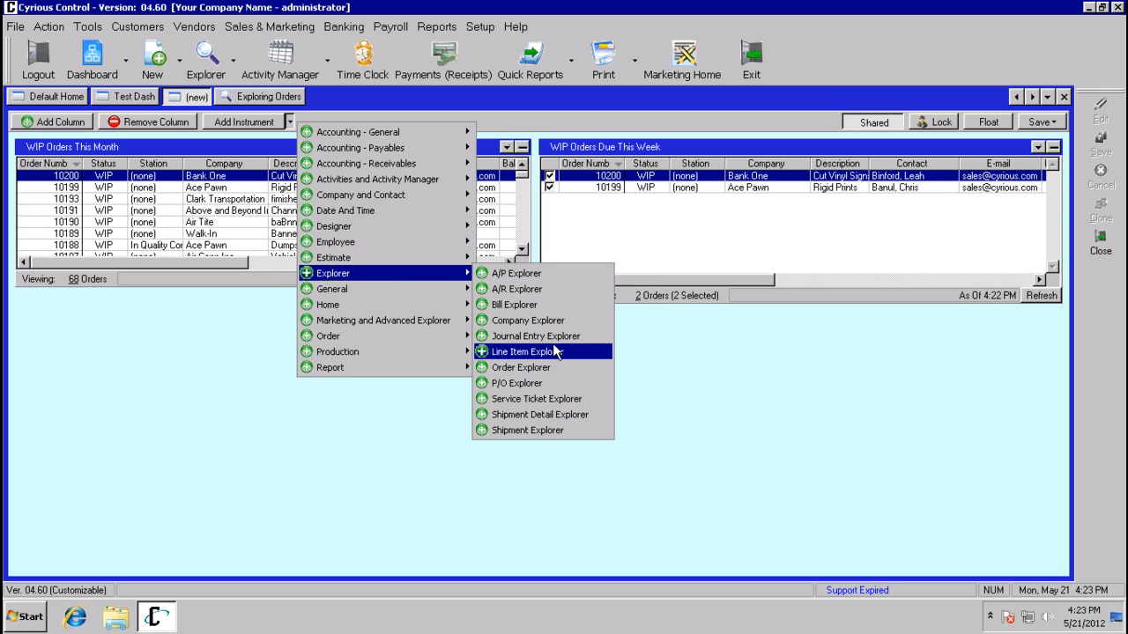
{"action": "left_click", "coordinate": [558, 352]}
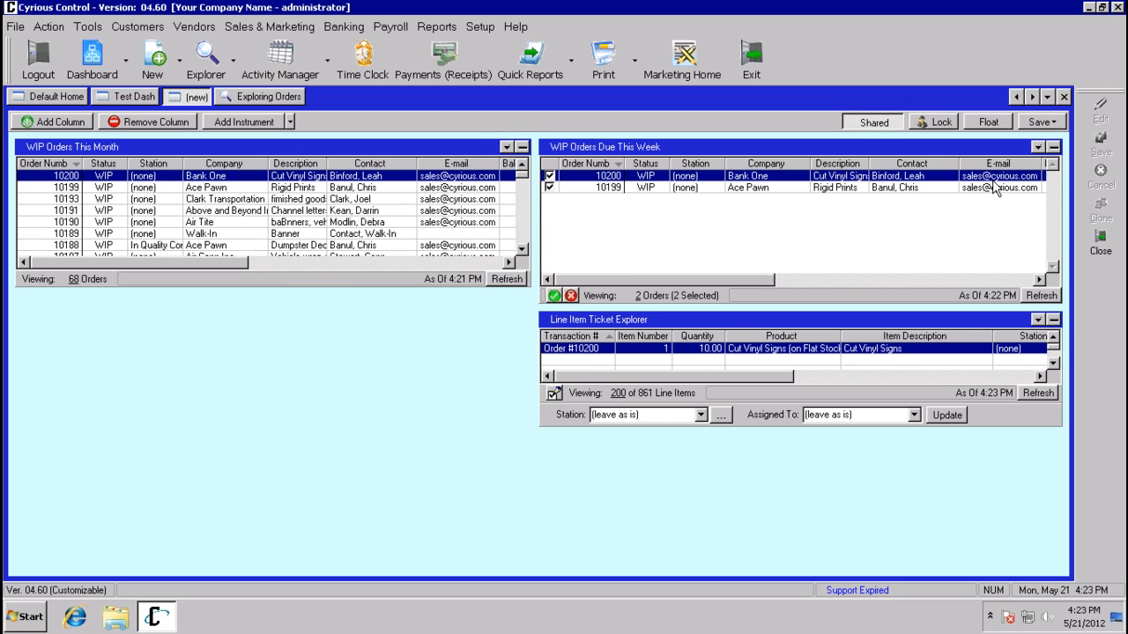
{"action": "left_click_drag", "start_coordinate": [1035, 431], "coordinate": [1031, 471]}
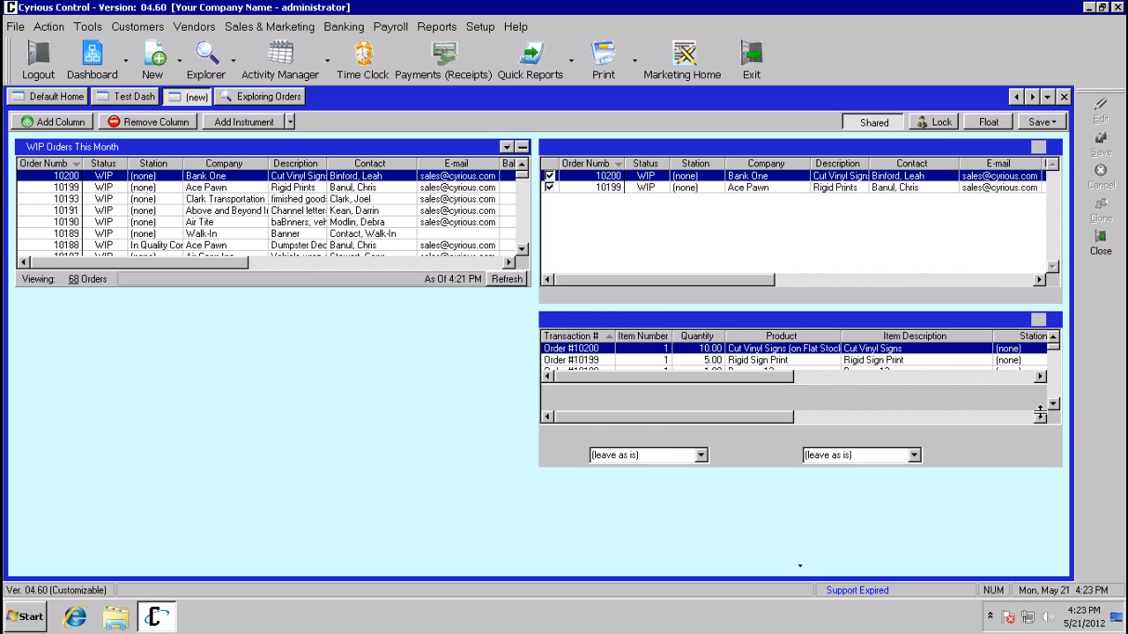
- In the Line Item Ticket Explorer's properties, filter the line items to the In Design station
{"action": "left_click", "coordinate": [1037, 320]}
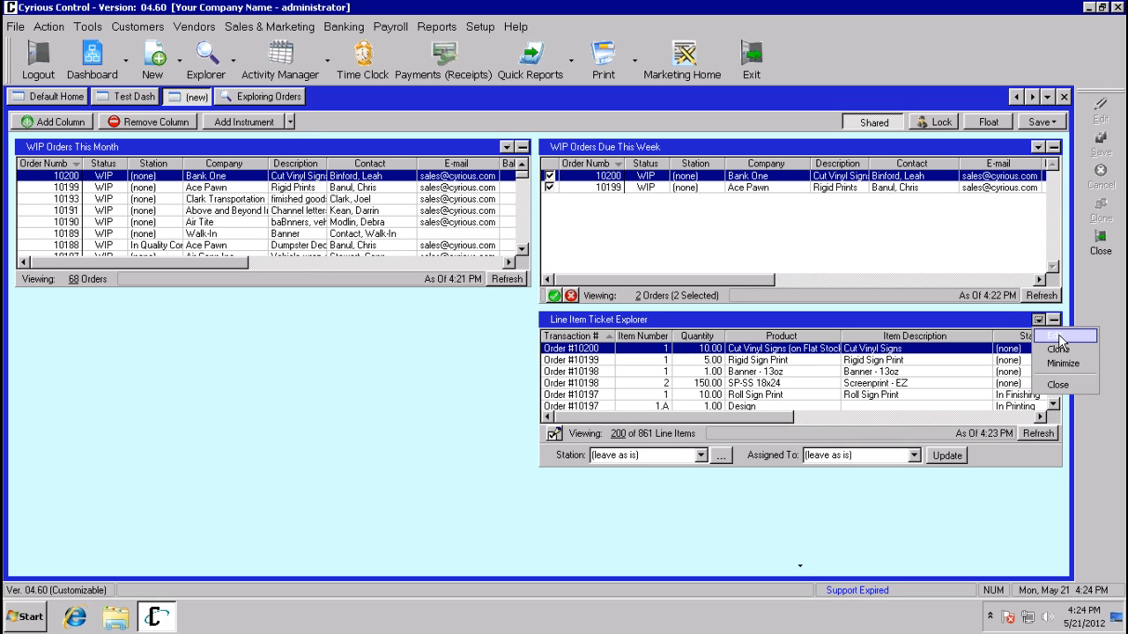
{"action": "left_click", "coordinate": [1059, 339]}
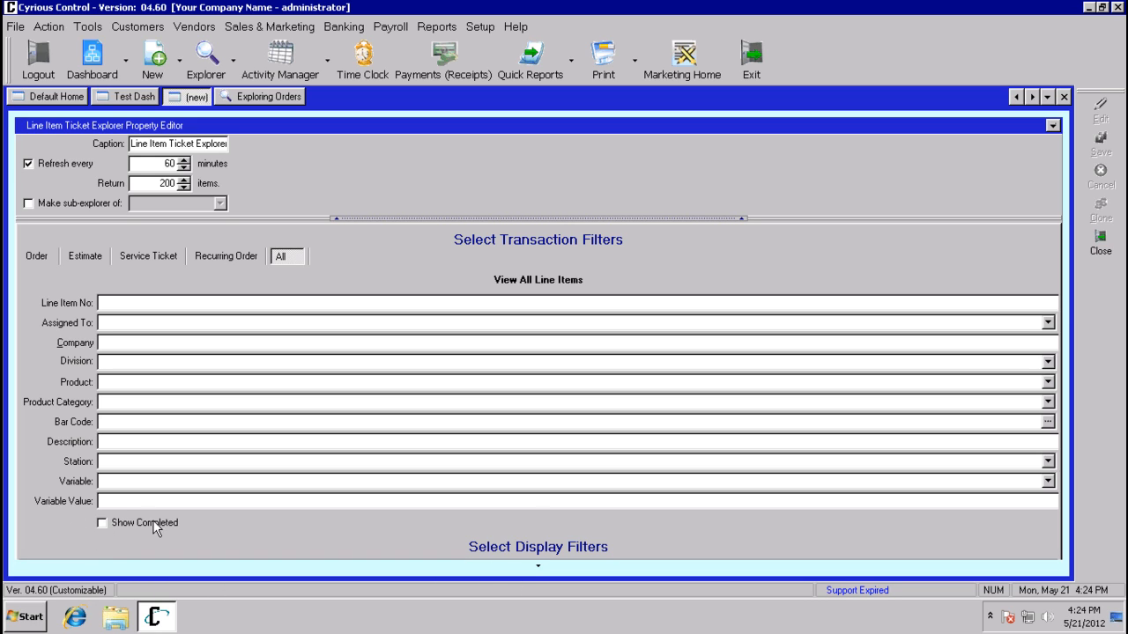
{"action": "left_click", "coordinate": [538, 568]}
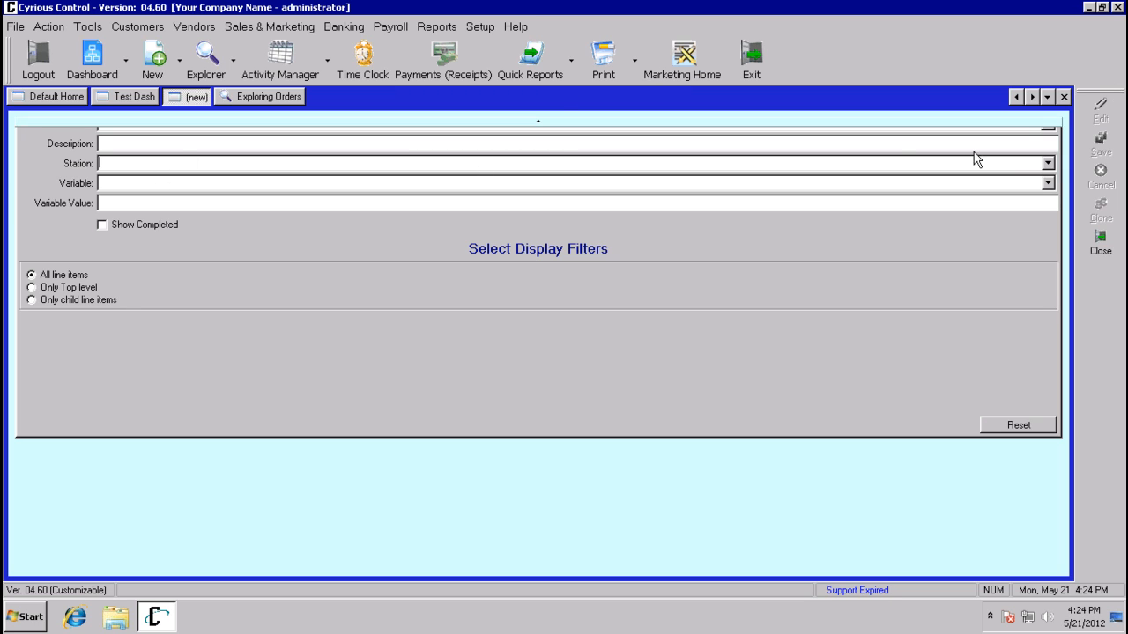
{"action": "left_click", "coordinate": [1047, 163]}
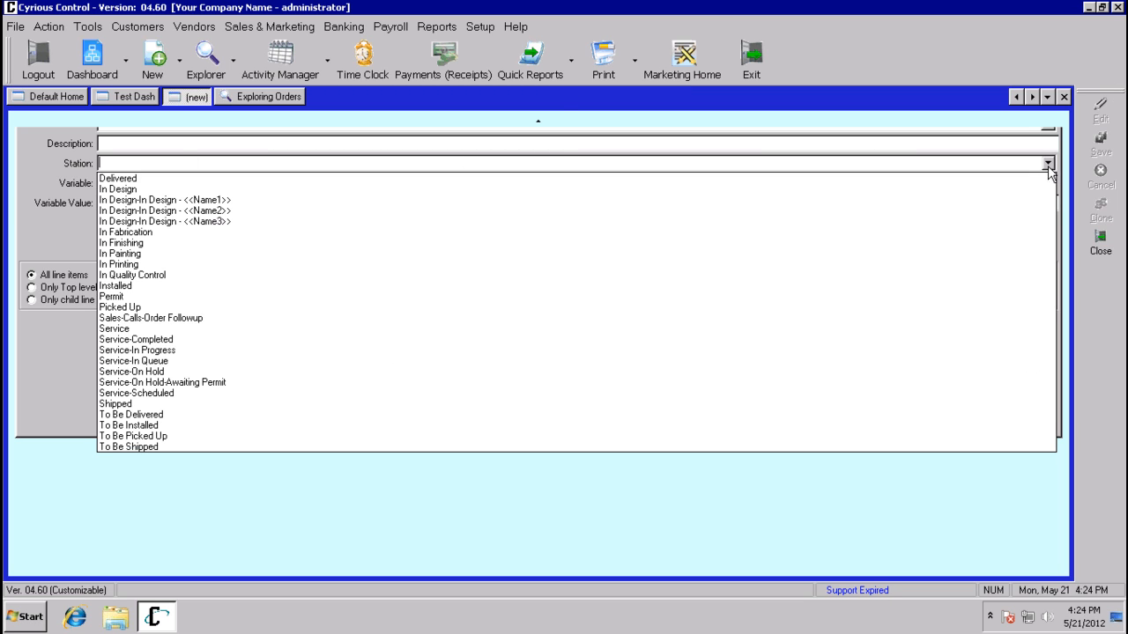
{"action": "left_click", "coordinate": [182, 189]}
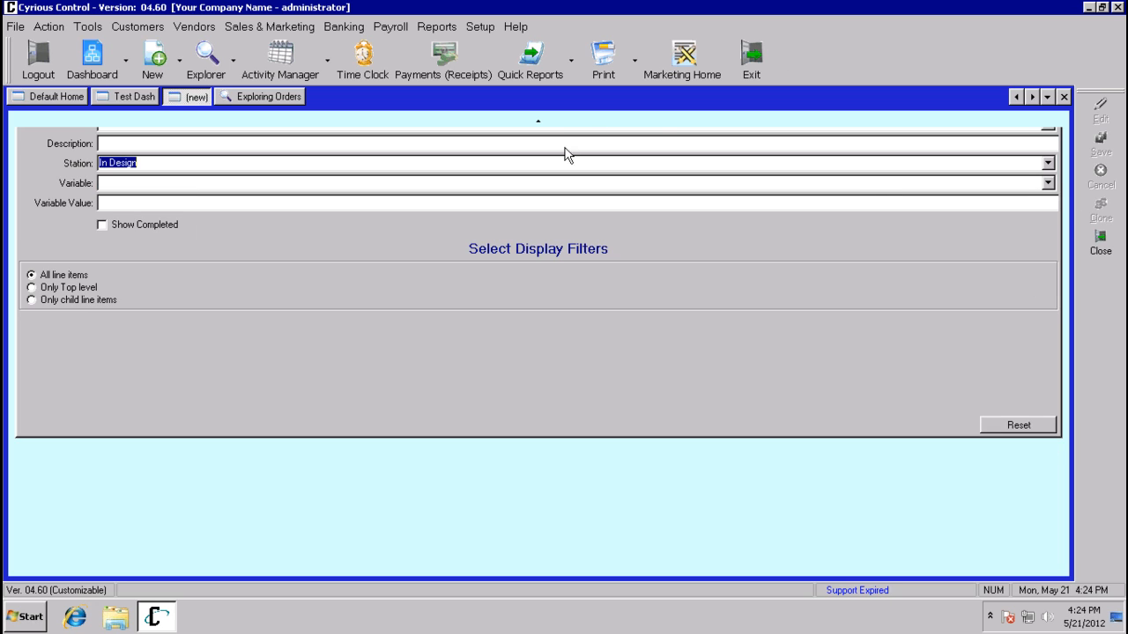
{"action": "left_click", "coordinate": [540, 121]}
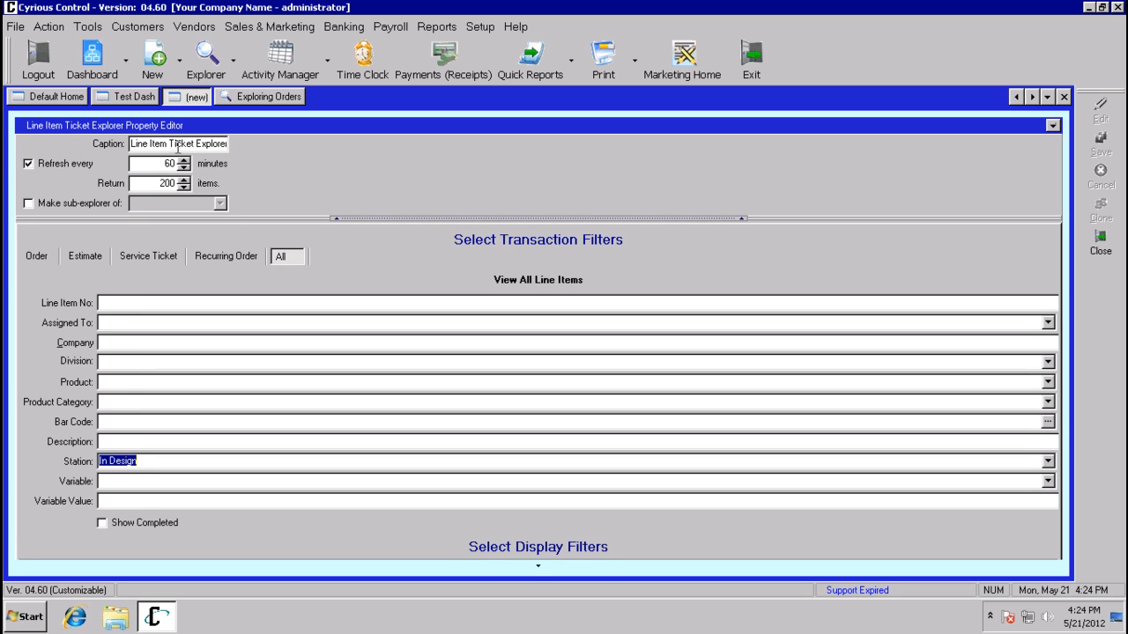
- Change the Line Item Ticket Explorer's caption to "In Design" and save its properties
{"action": "left_click", "coordinate": [174, 145]}
{"action": "triple_click", "coordinate": [138, 144]}
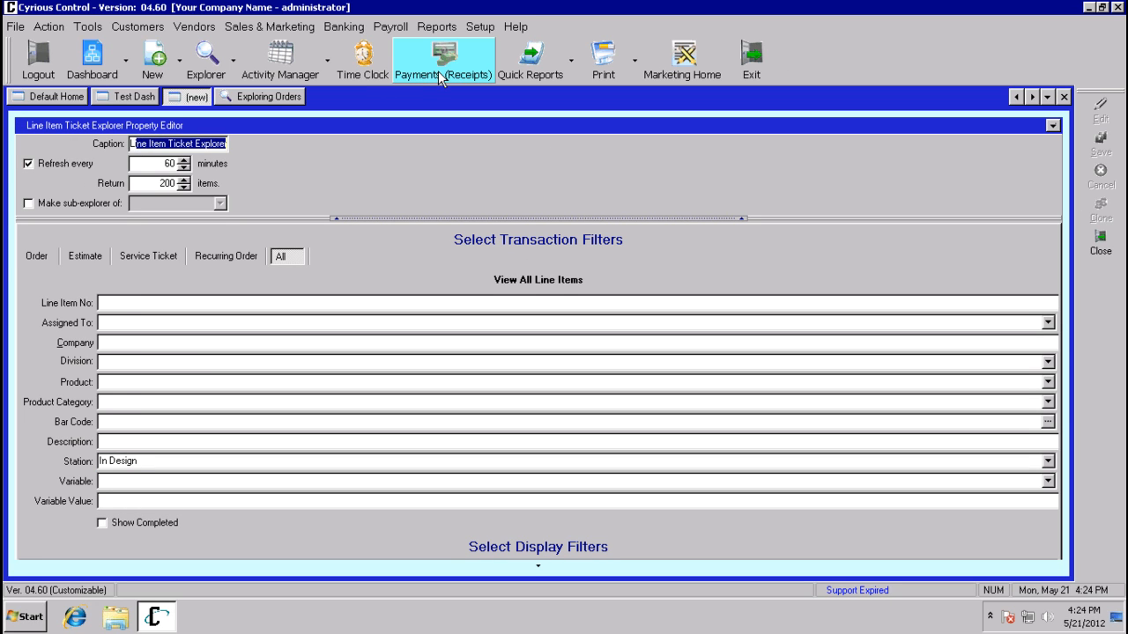
{"action": "type", "text": "L"}
{"action": "key", "text": "BackSpace"}
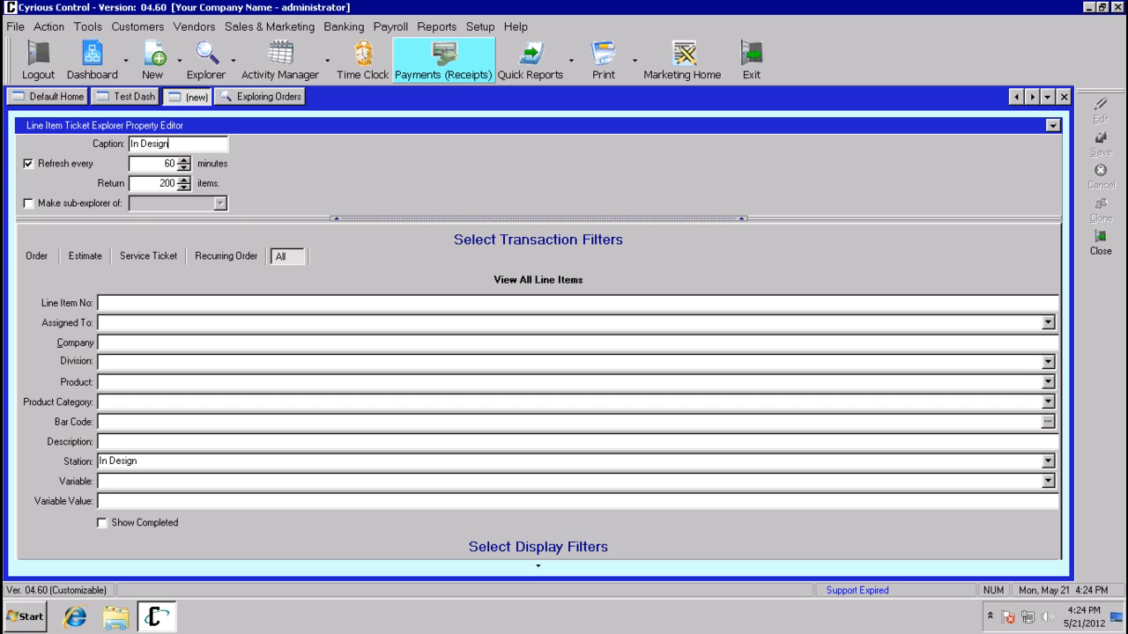
{"action": "type", "text": "In Design"}
{"action": "left_click", "coordinate": [1101, 139]}
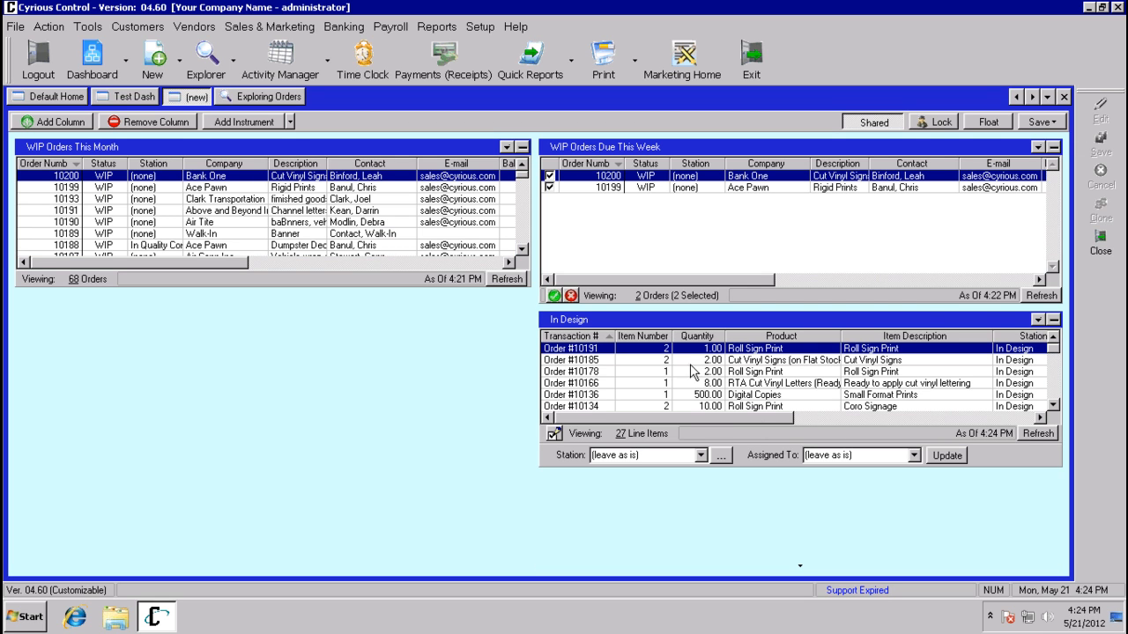
- Look through the In Design line items and narrow the list's Item Number column
{"action": "left_click", "coordinate": [823, 418]}
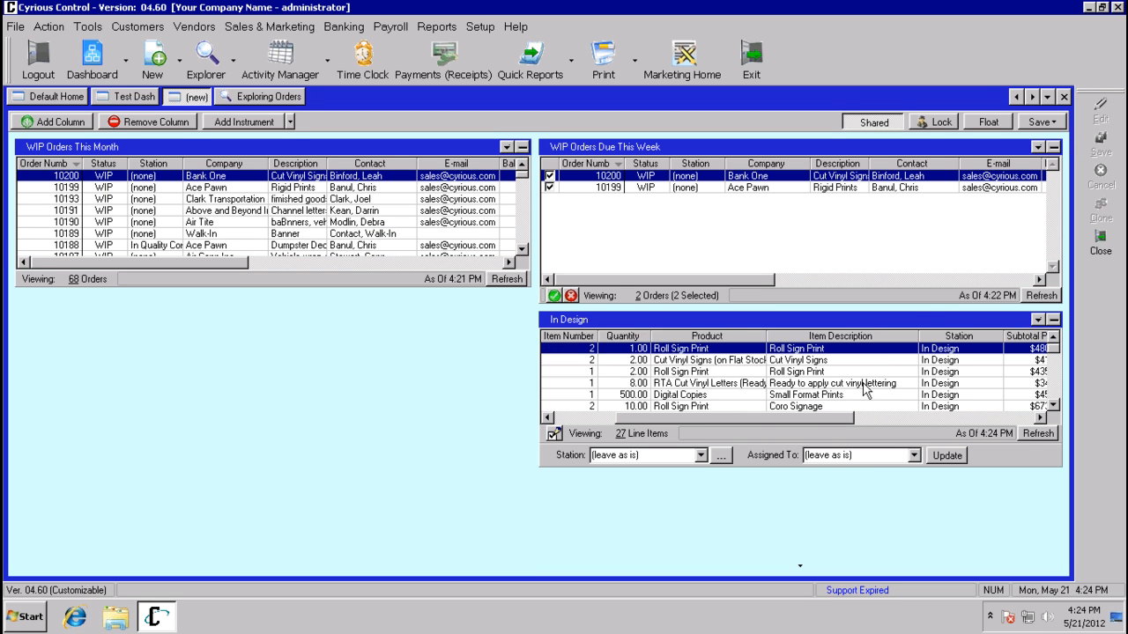
{"action": "left_click", "coordinate": [1051, 405]}
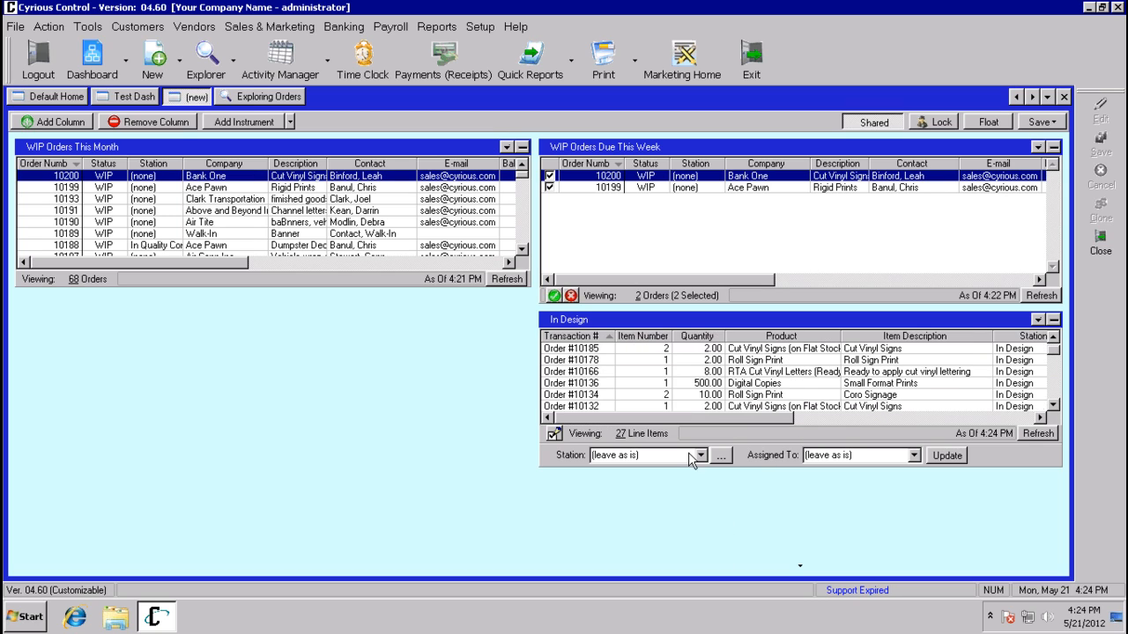
{"action": "left_click_drag", "start_coordinate": [670, 335], "coordinate": [642, 338]}
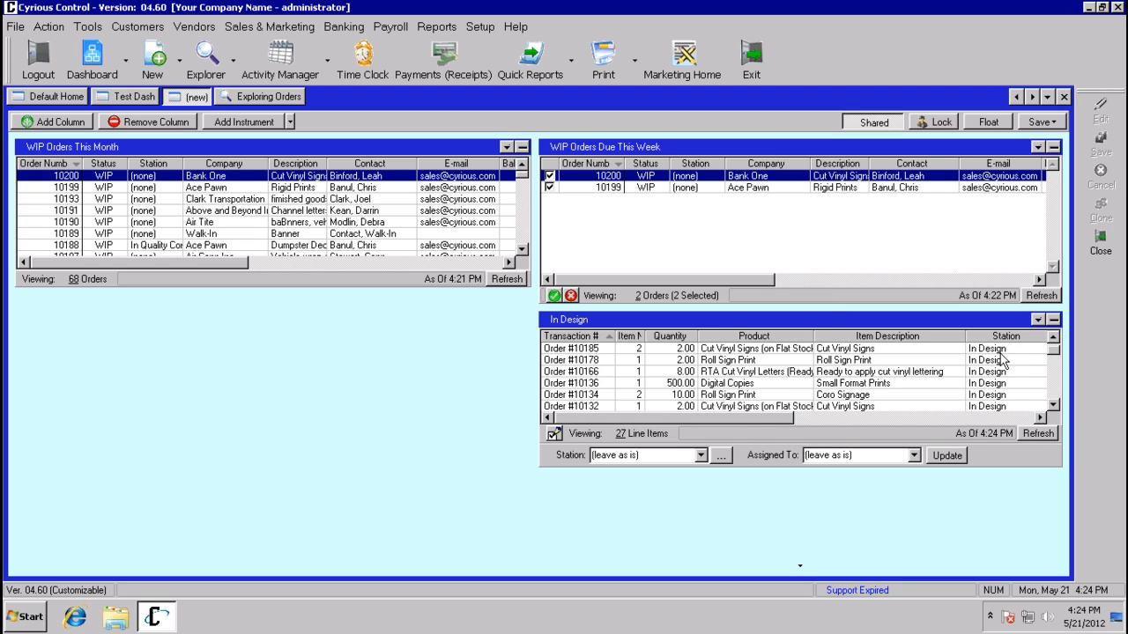
- Hide the Station column from the In Design line item list and narrow its Item Description column
{"action": "right_click", "coordinate": [969, 364]}
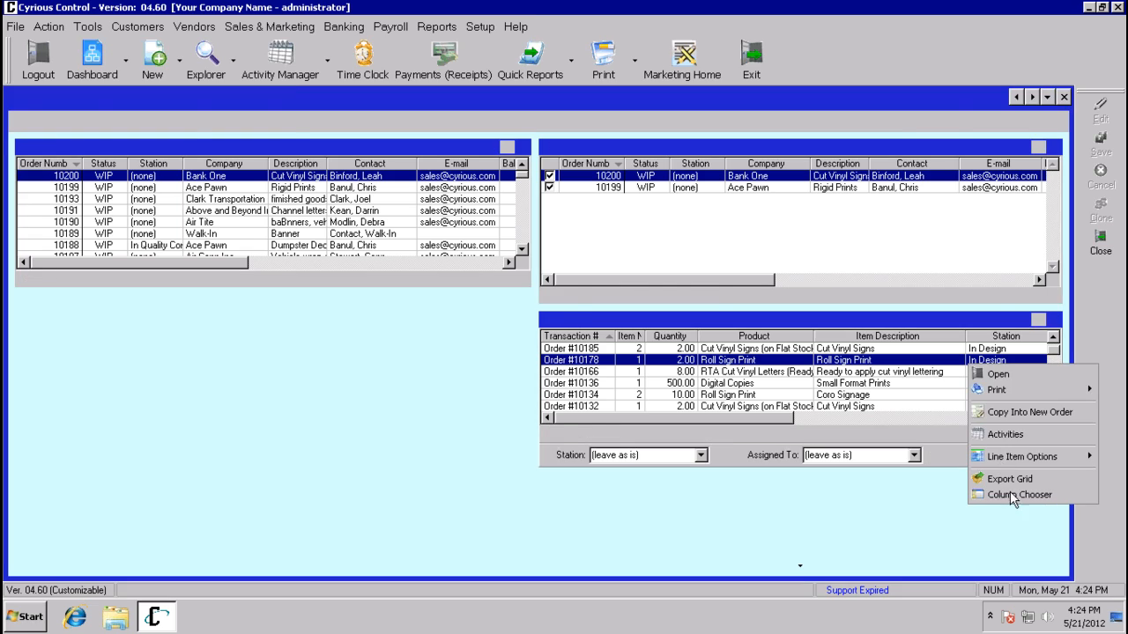
{"action": "left_click", "coordinate": [1009, 491]}
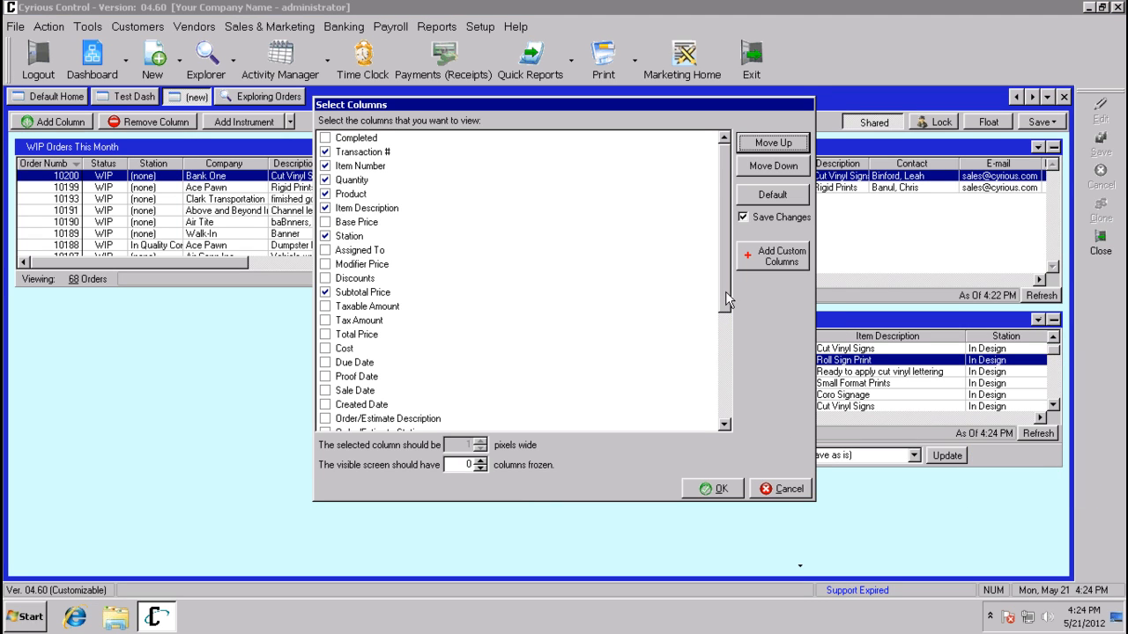
{"action": "scroll", "coordinate": [725, 290], "scroll_direction": "down", "scroll_amount": 2}
{"action": "left_click", "coordinate": [325, 167]}
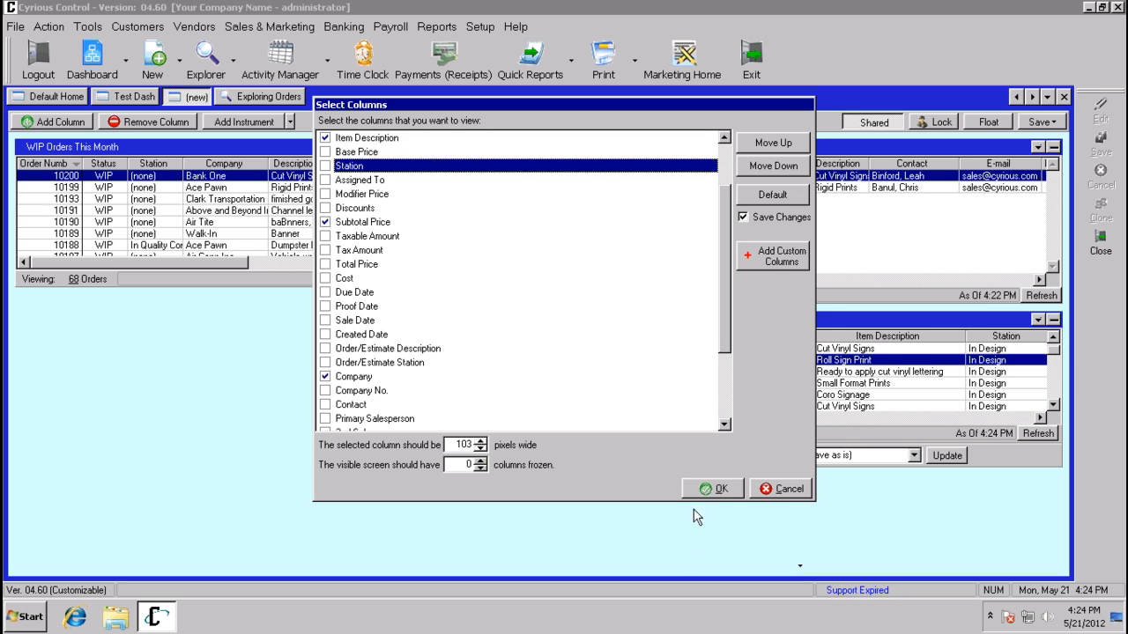
{"action": "left_click", "coordinate": [710, 489]}
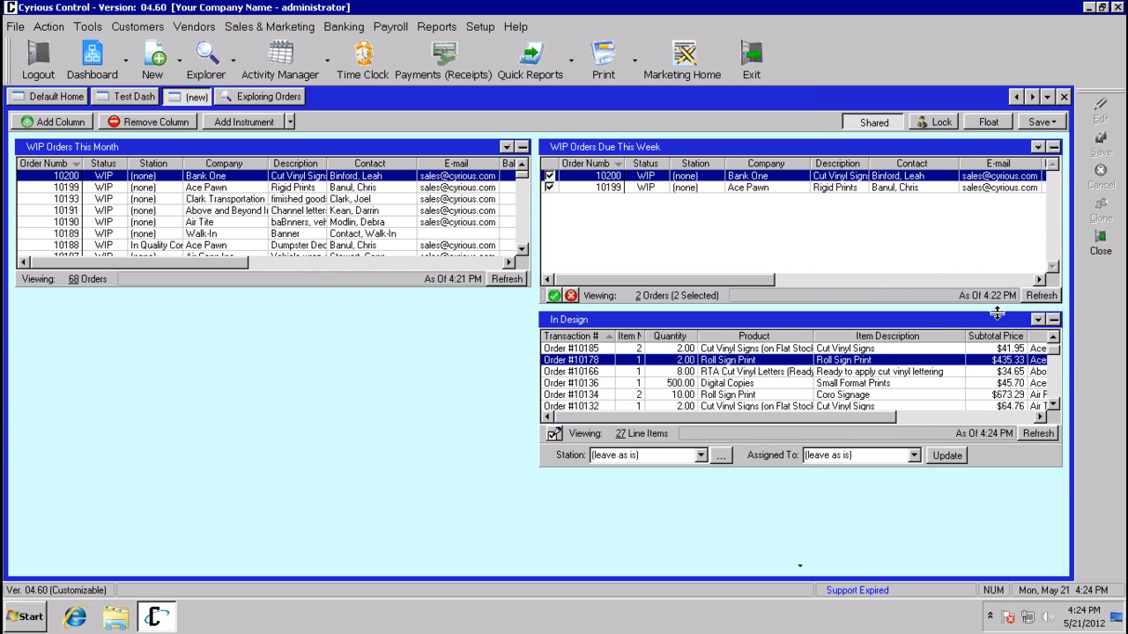
{"action": "left_click_drag", "start_coordinate": [964, 333], "coordinate": [947, 334]}
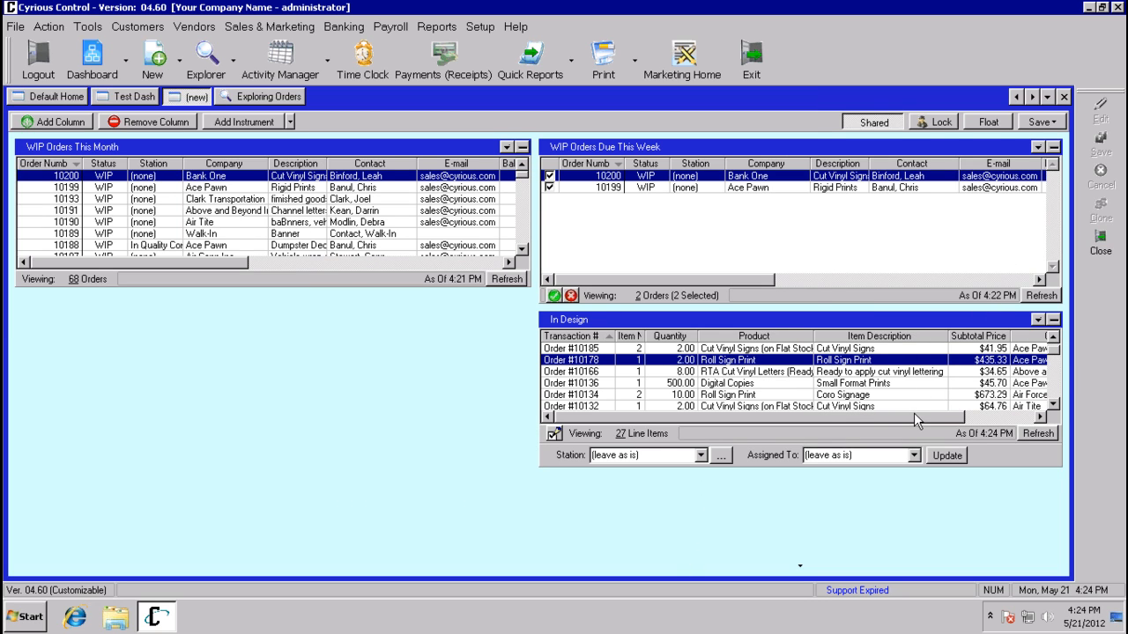
{"action": "left_click_drag", "start_coordinate": [914, 412], "coordinate": [894, 425]}
- Review the In Design instrument's properties and save them without changes
{"action": "left_click", "coordinate": [1038, 319]}
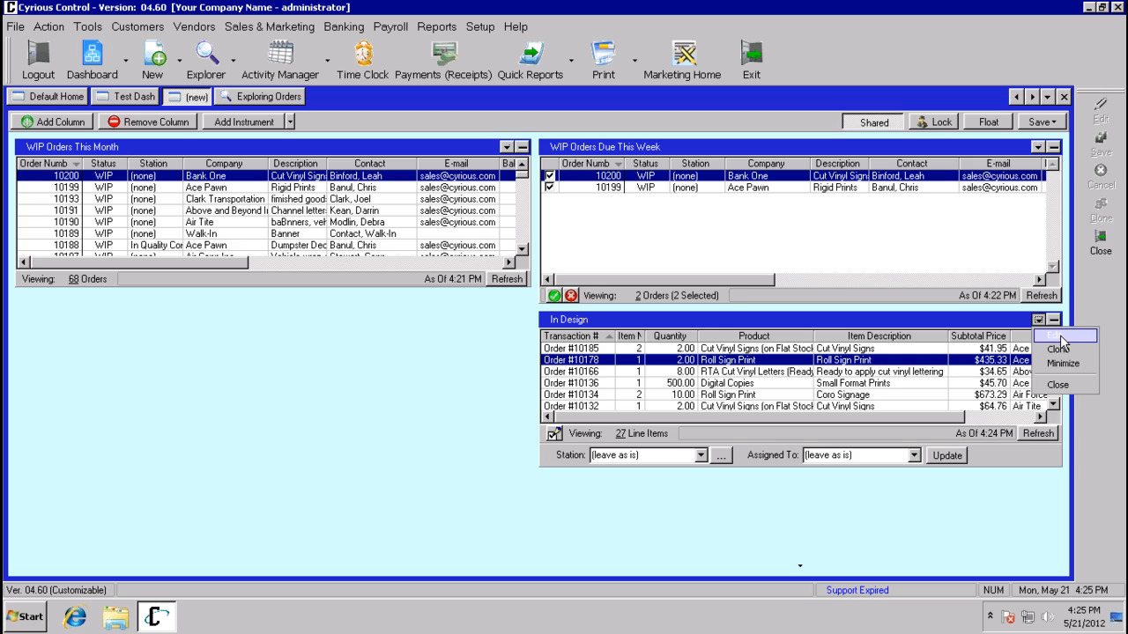
{"action": "left_click", "coordinate": [1062, 338]}
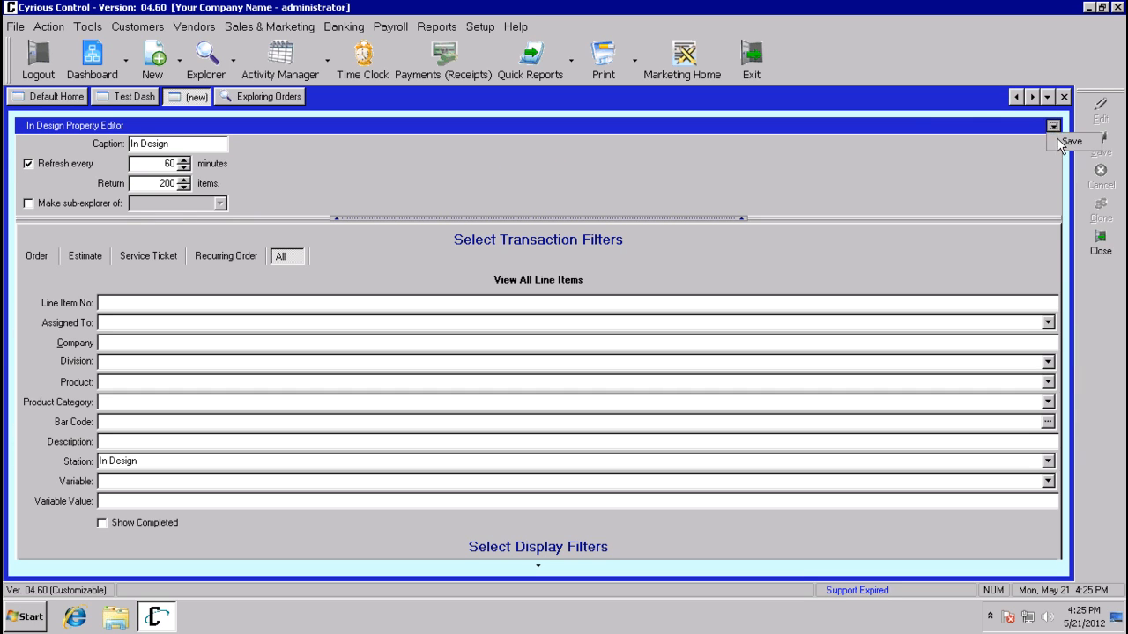
{"action": "left_click", "coordinate": [1060, 144]}
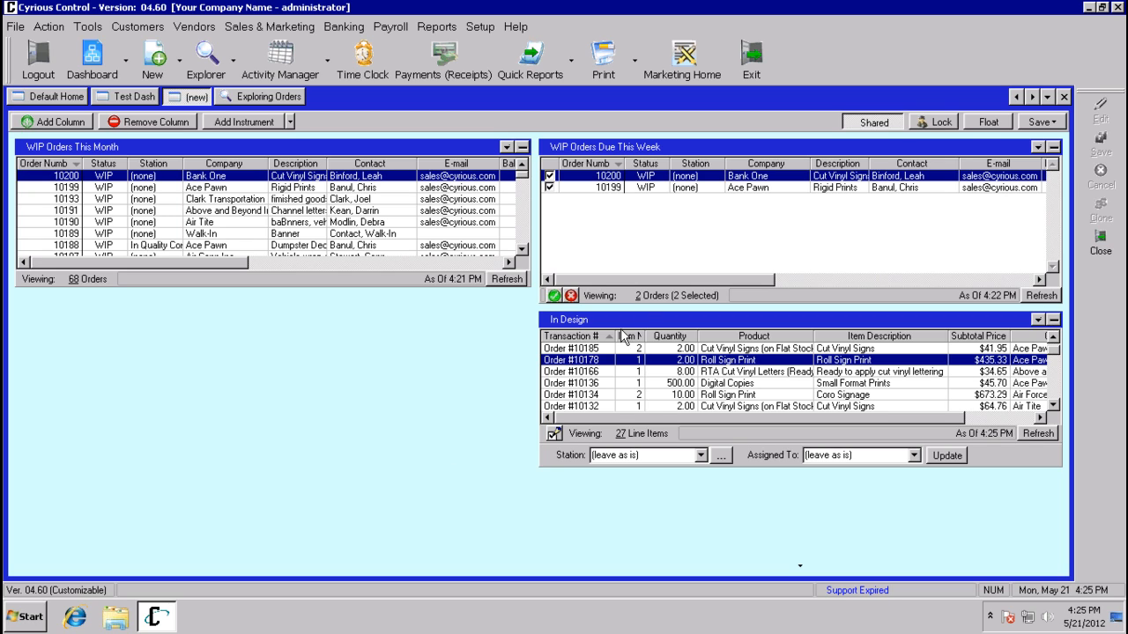
- Clone the In Design instrument and move the copy below the WIP Orders This Month instrument
{"action": "left_click", "coordinate": [1038, 320]}
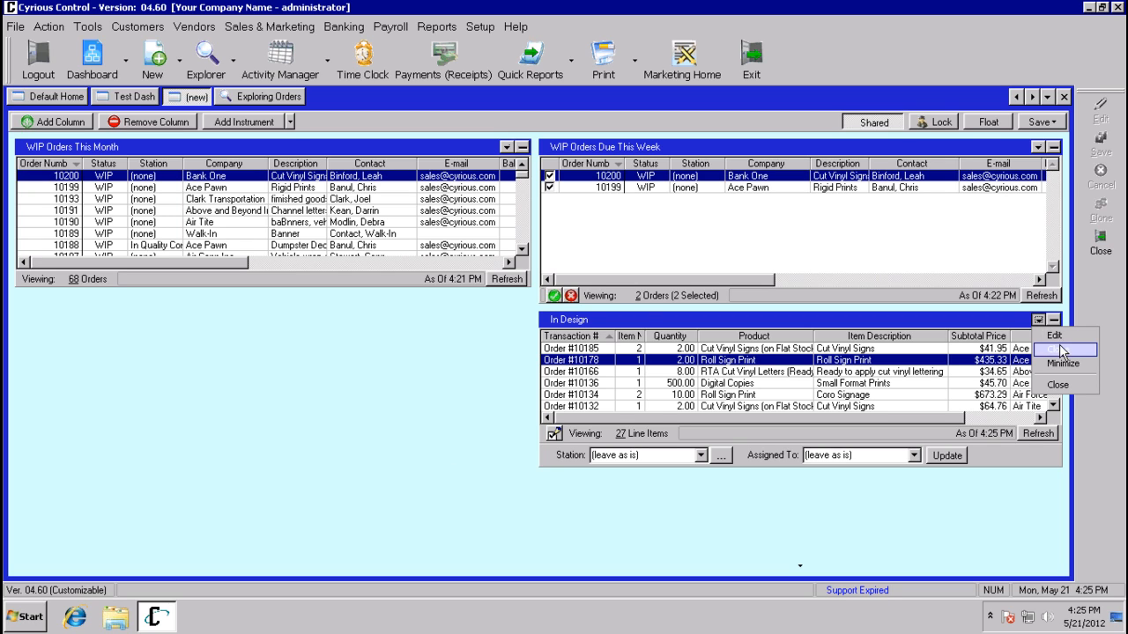
{"action": "left_click", "coordinate": [1063, 350]}
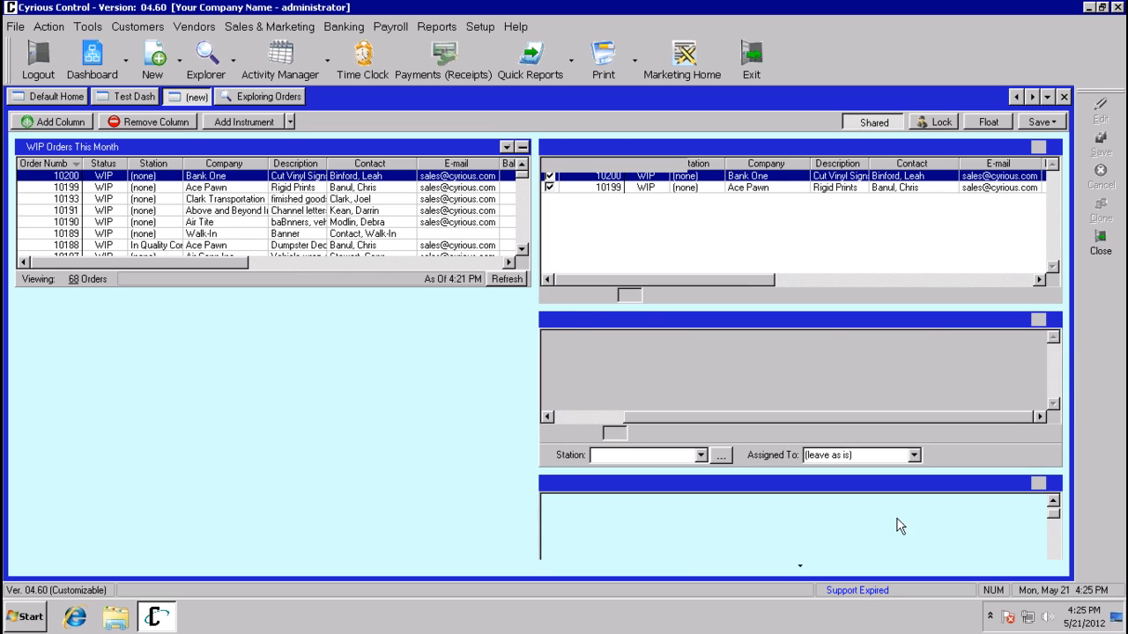
{"action": "left_click_drag", "start_coordinate": [828, 490], "coordinate": [344, 373]}
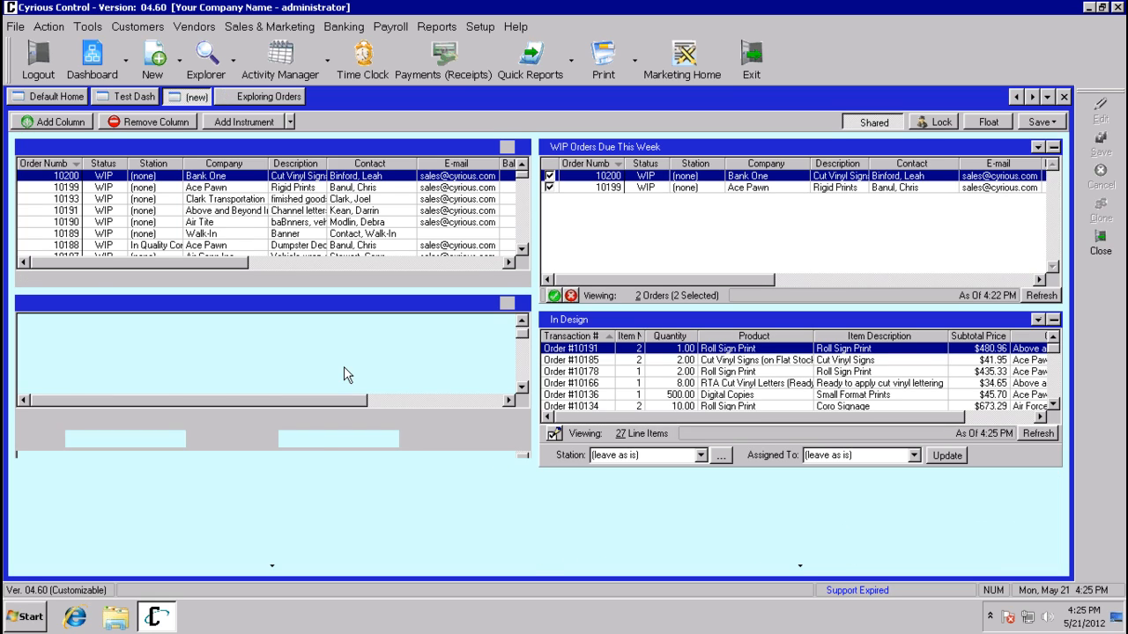
- In the cloned instrument's properties, set the station filter to In Finishing
{"action": "left_click", "coordinate": [508, 303]}
{"action": "left_click", "coordinate": [524, 322]}
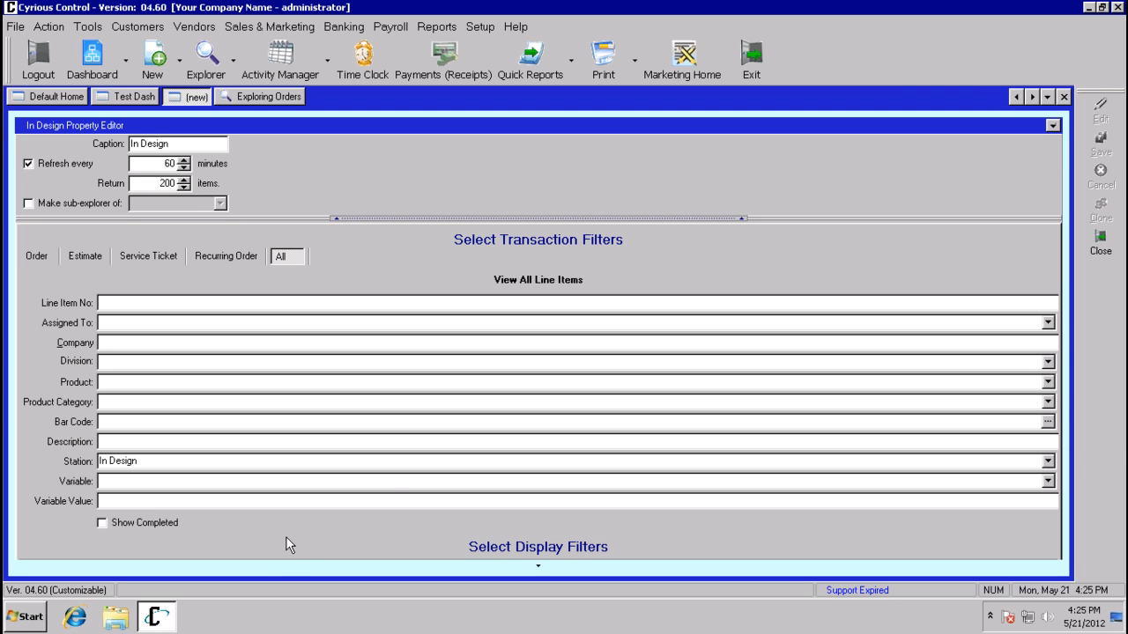
{"action": "left_click", "coordinate": [1048, 461]}
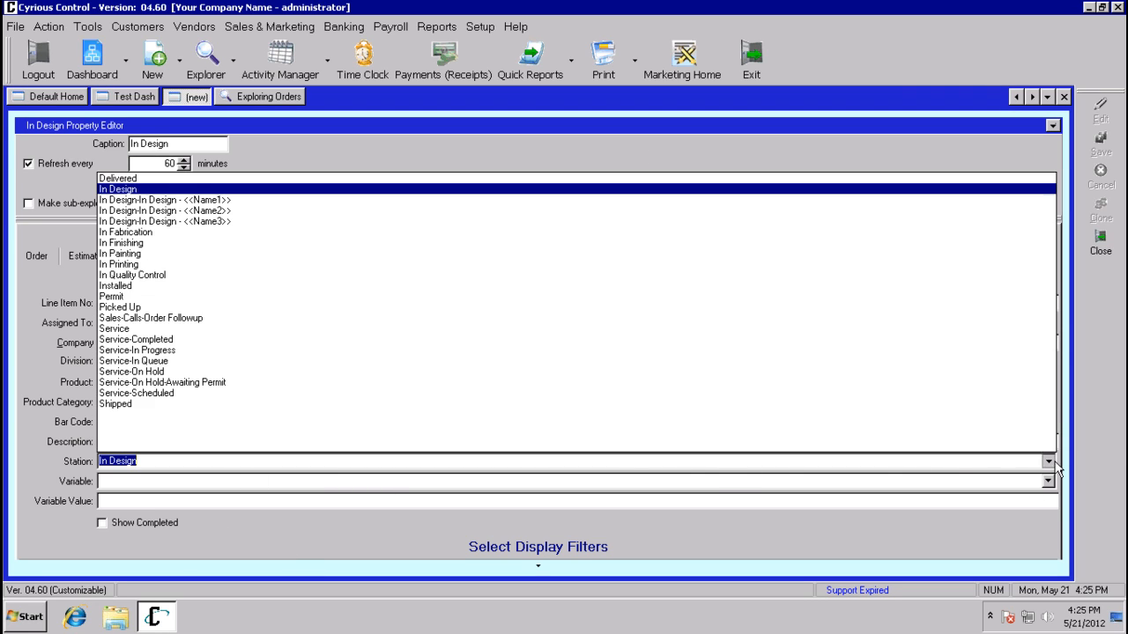
{"action": "left_click", "coordinate": [159, 243]}
- Change the cloned instrument's caption to "In Finishing", save its properties and look across its columns
{"action": "left_click_drag", "start_coordinate": [107, 157], "coordinate": [106, 192]}
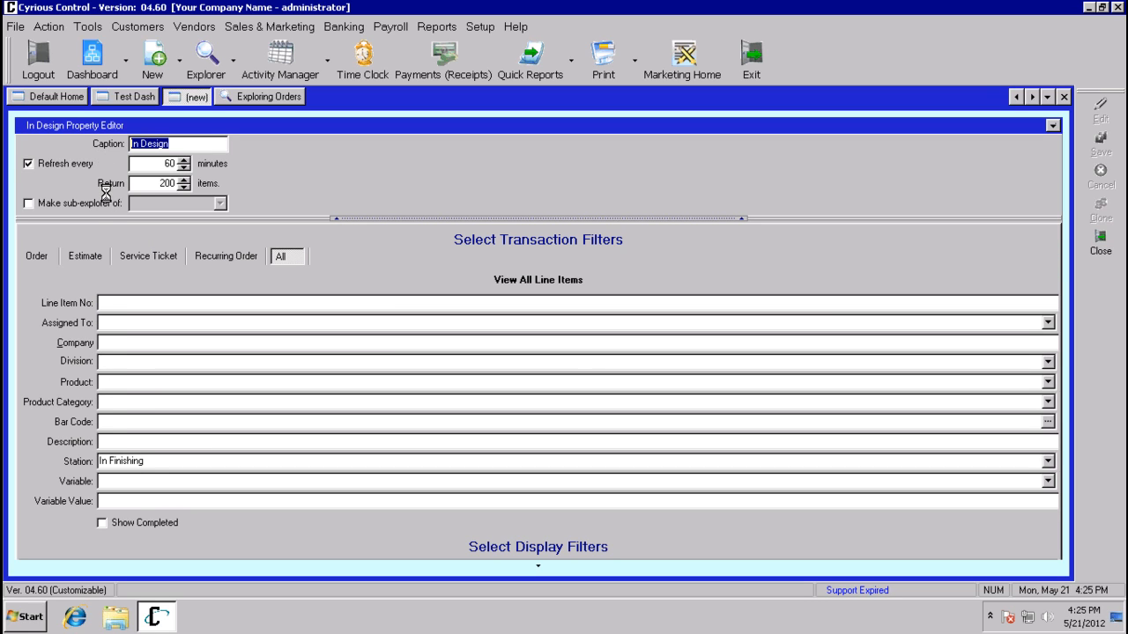
{"action": "type", "text": "In Finishing"}
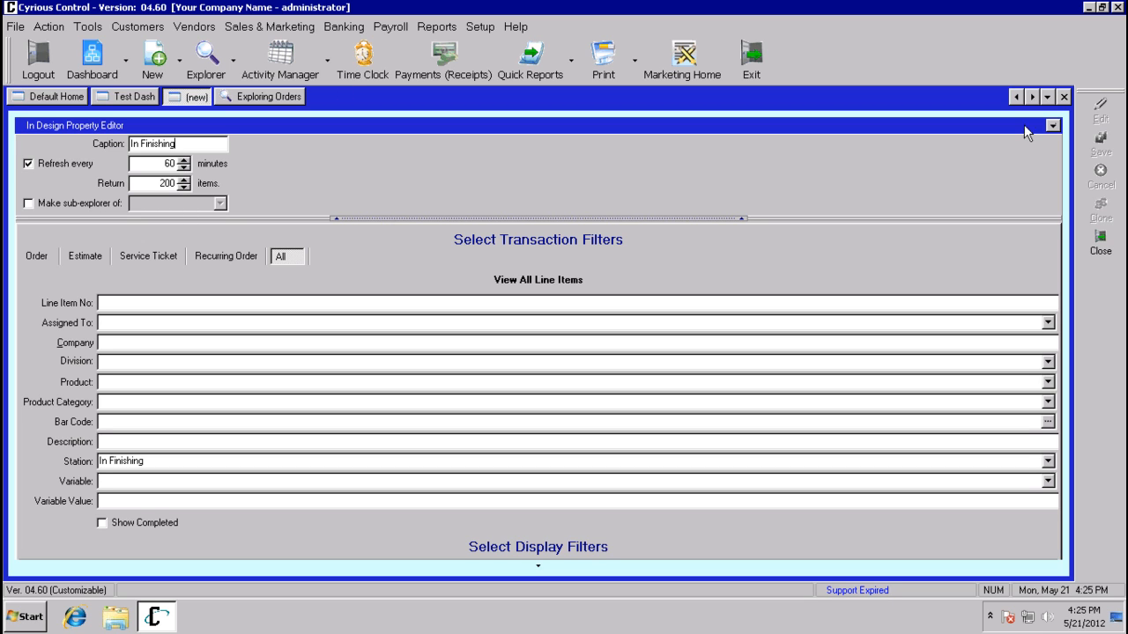
{"action": "left_click", "coordinate": [1062, 146]}
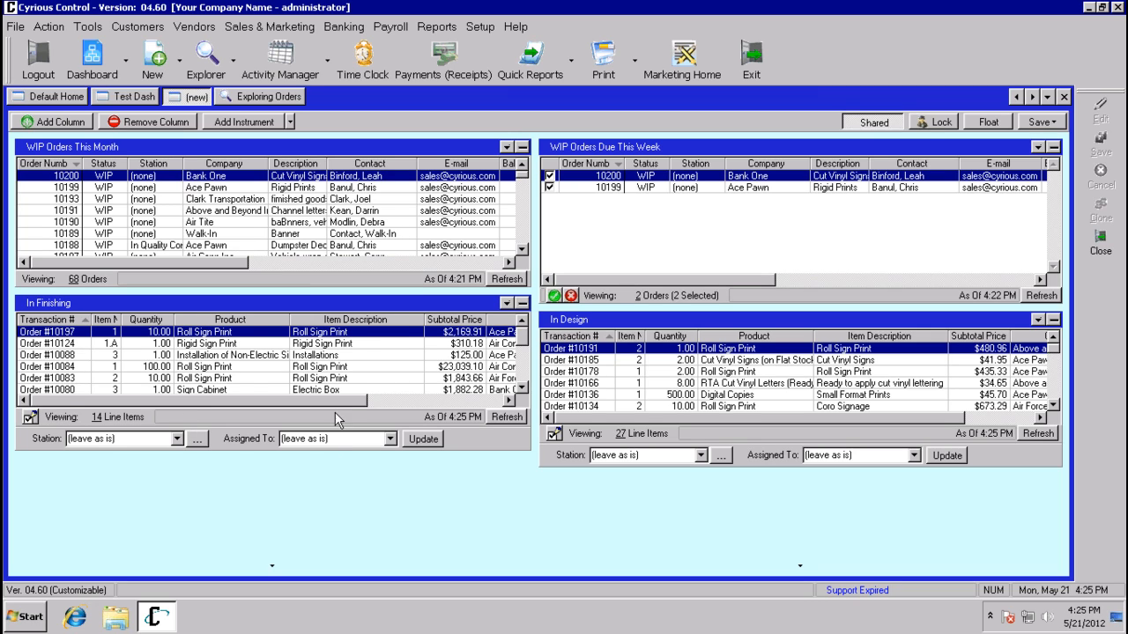
{"action": "left_click_drag", "start_coordinate": [339, 401], "coordinate": [445, 389]}
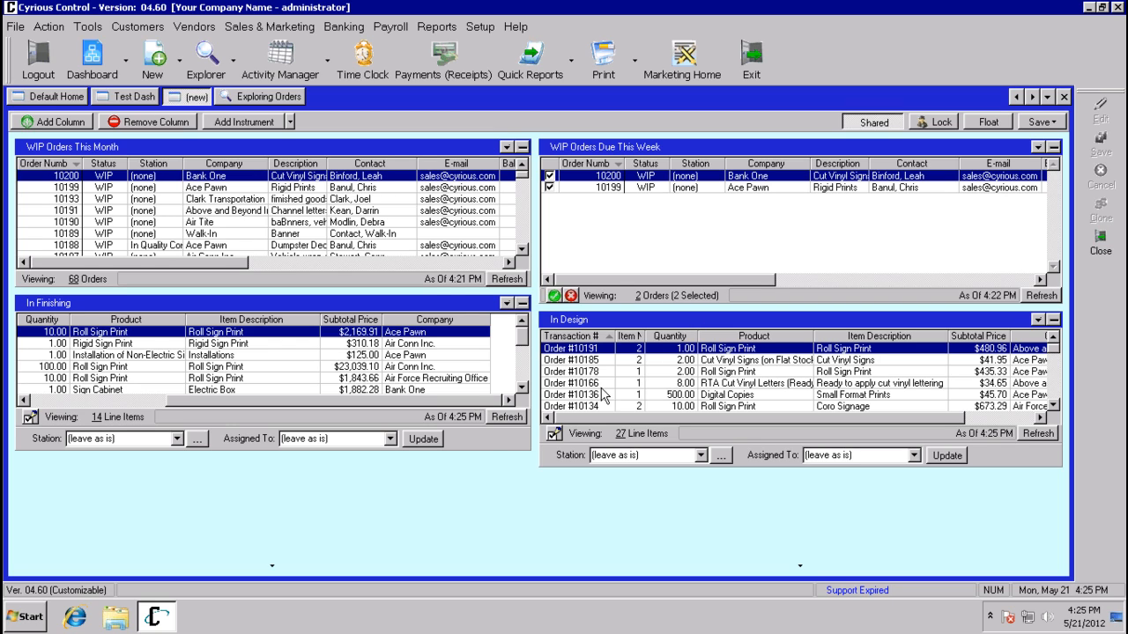
{"action": "left_click_drag", "start_coordinate": [494, 402], "coordinate": [307, 451]}
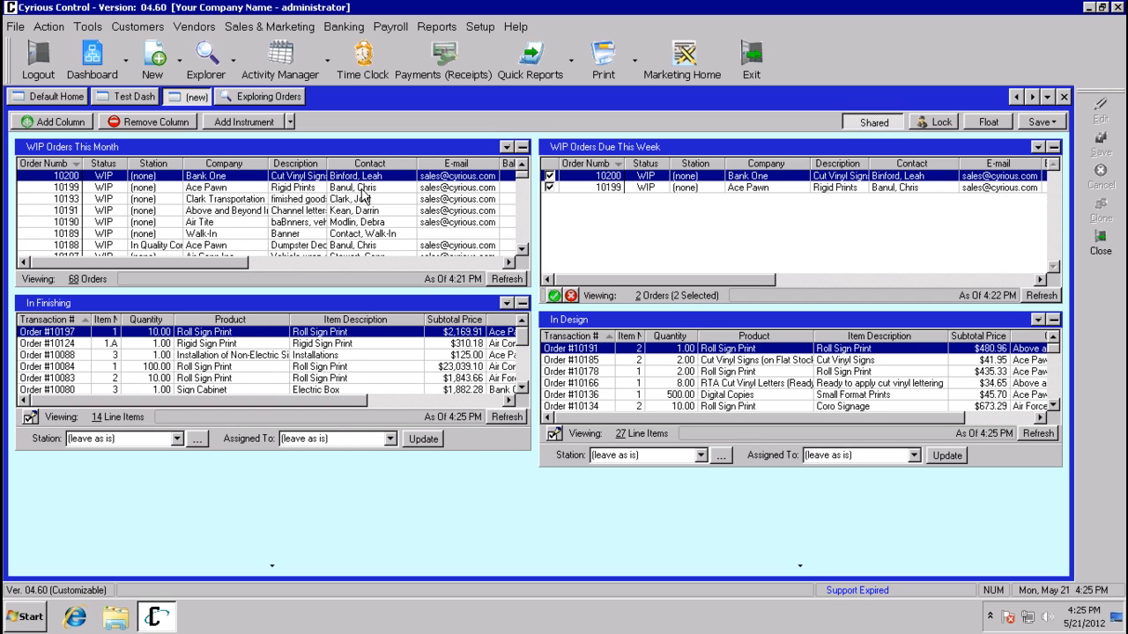
- Add a third column to the dashboard and place an Estimate Explorer instrument in it
{"action": "left_click", "coordinate": [39, 127]}
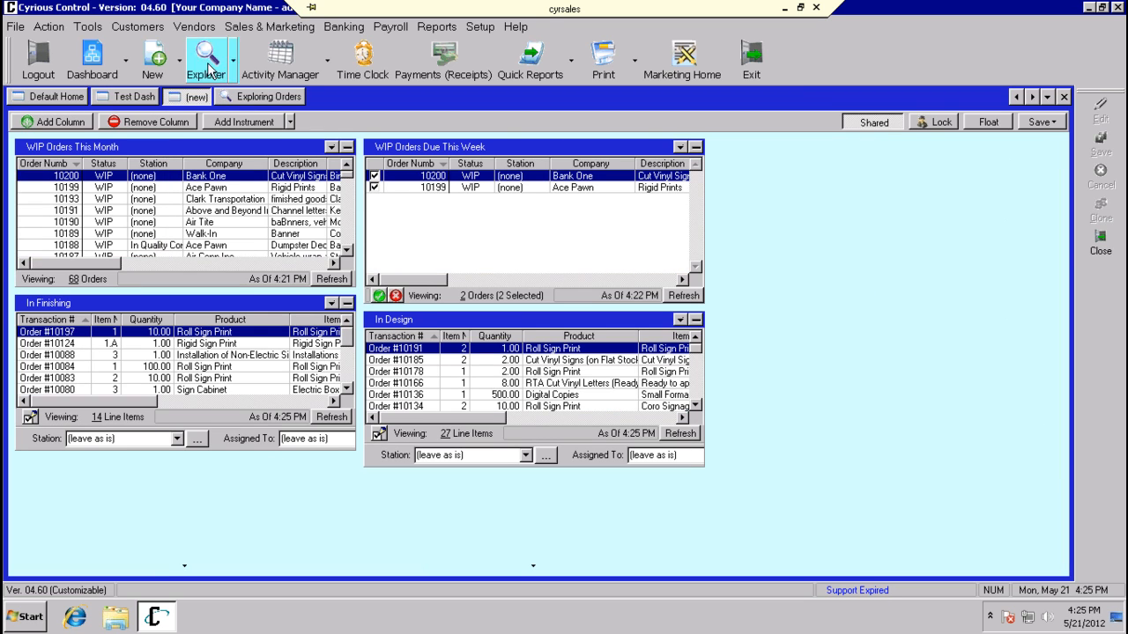
{"action": "left_click", "coordinate": [289, 123]}
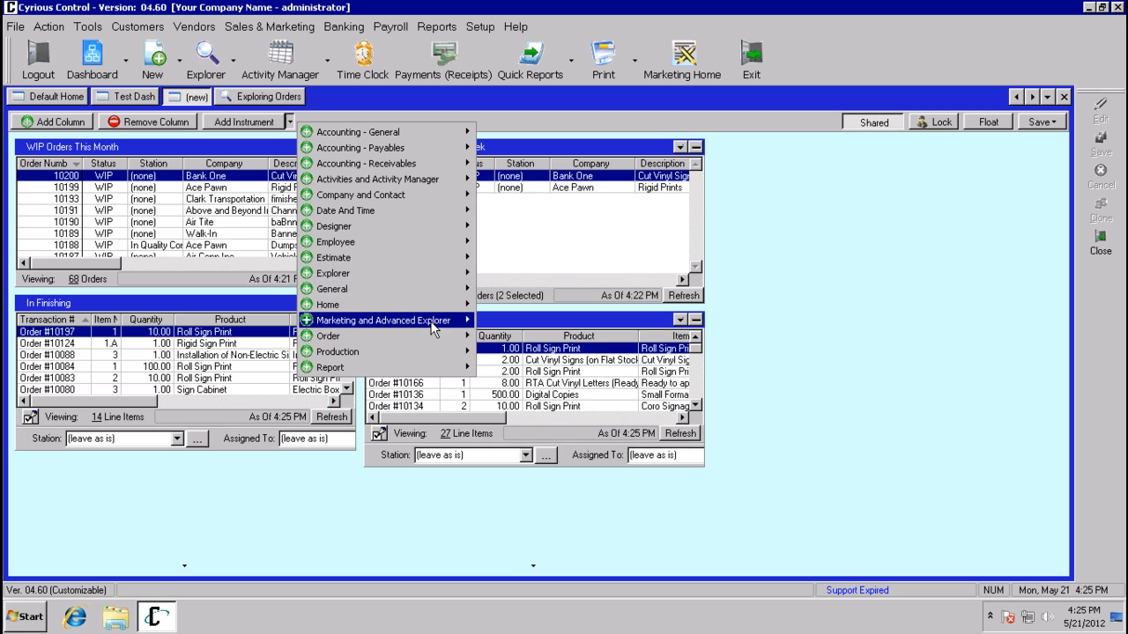
{"action": "mouse_move", "coordinate": [432, 326]}
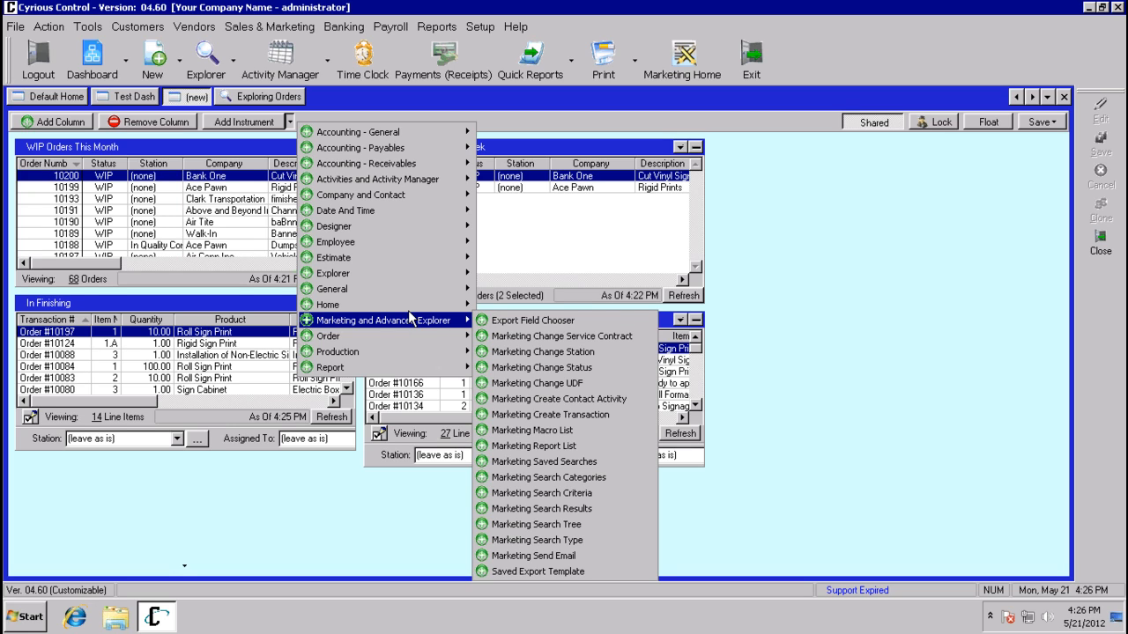
{"action": "mouse_move", "coordinate": [393, 254]}
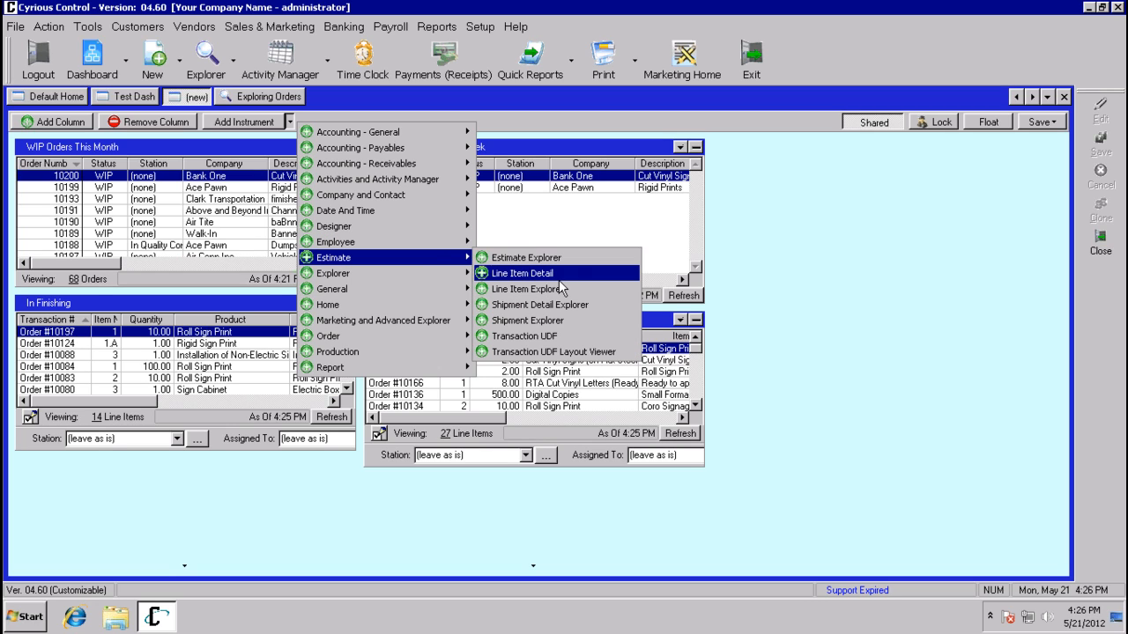
{"action": "left_click", "coordinate": [499, 257]}
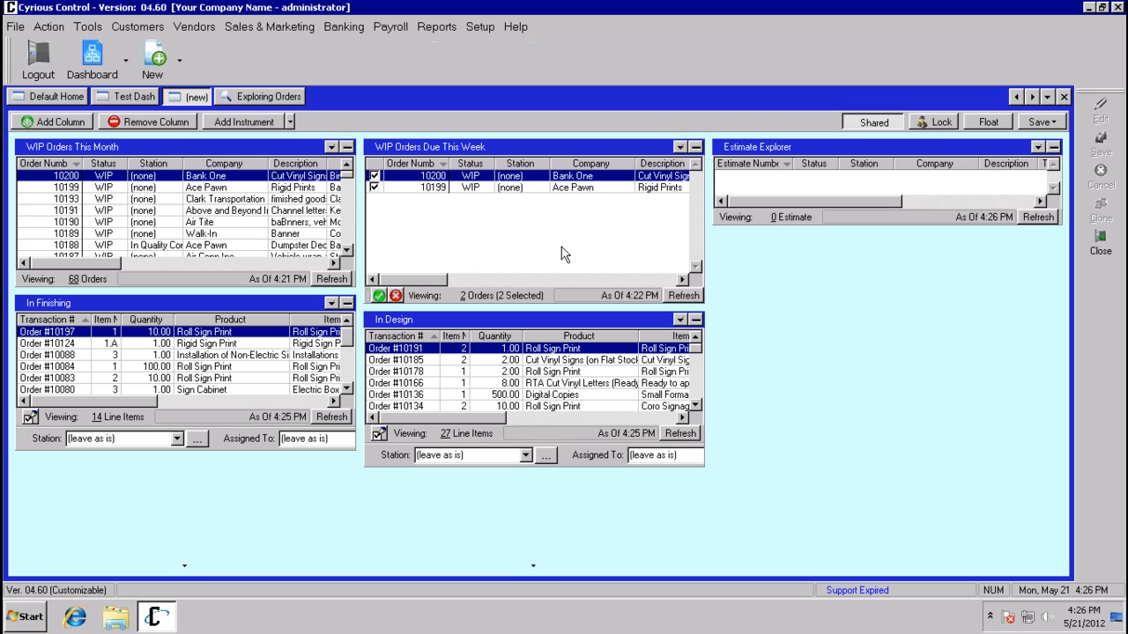
- In the Estimate Explorer's properties, filter the estimates by choosing the salesperson's name for Salesperson 1
{"action": "left_click", "coordinate": [1038, 147]}
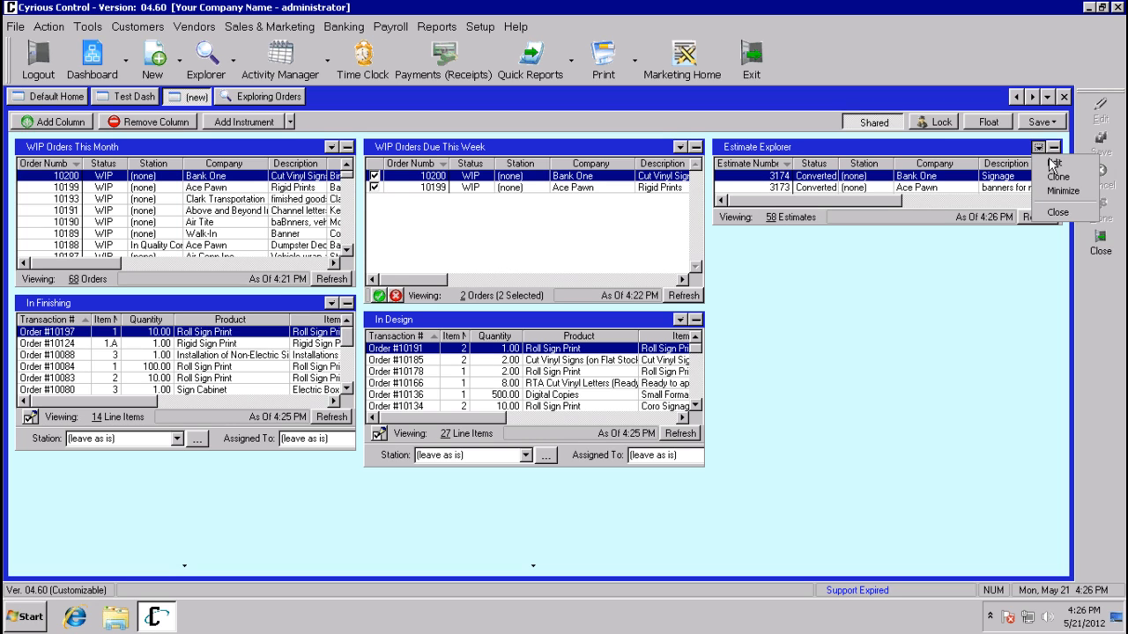
{"action": "left_click", "coordinate": [1053, 163]}
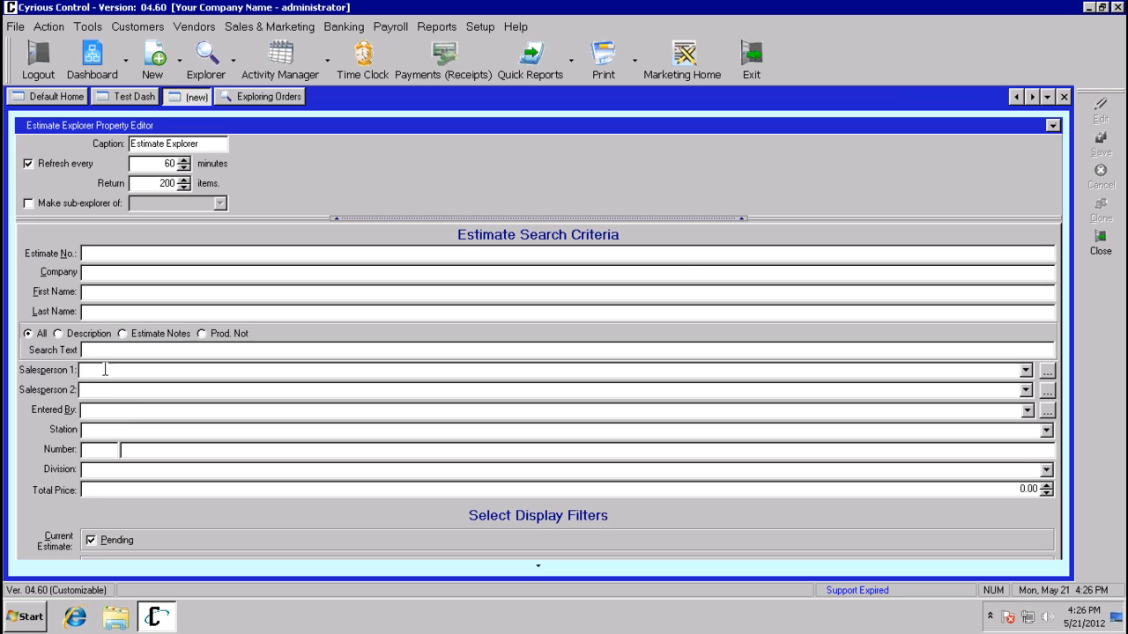
{"action": "left_click", "coordinate": [1026, 370]}
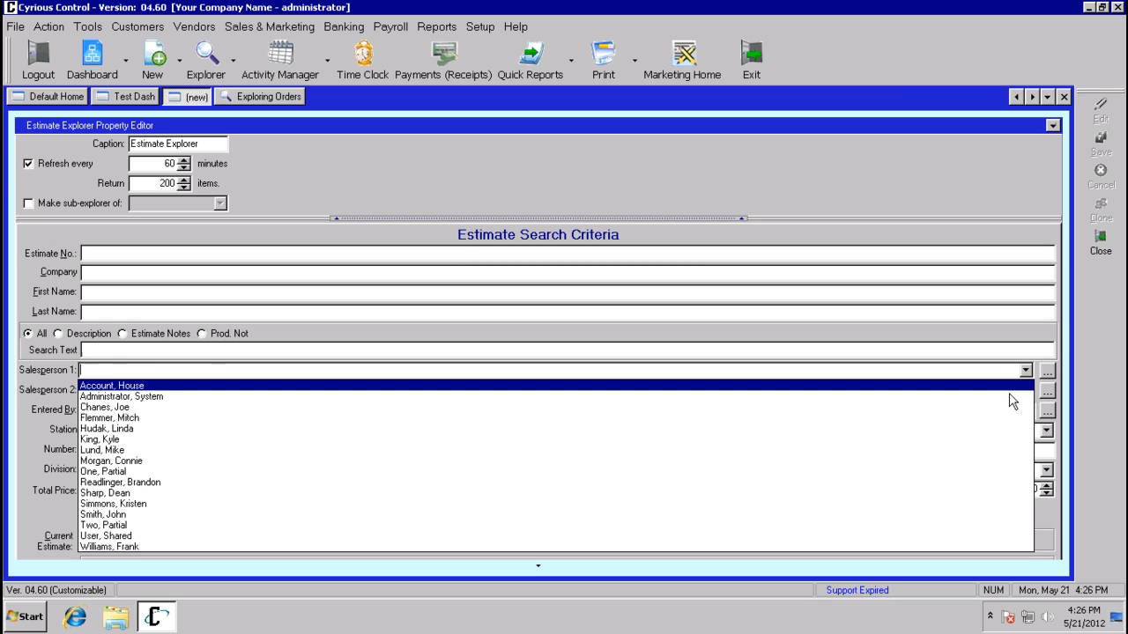
{"action": "left_click", "coordinate": [175, 496]}
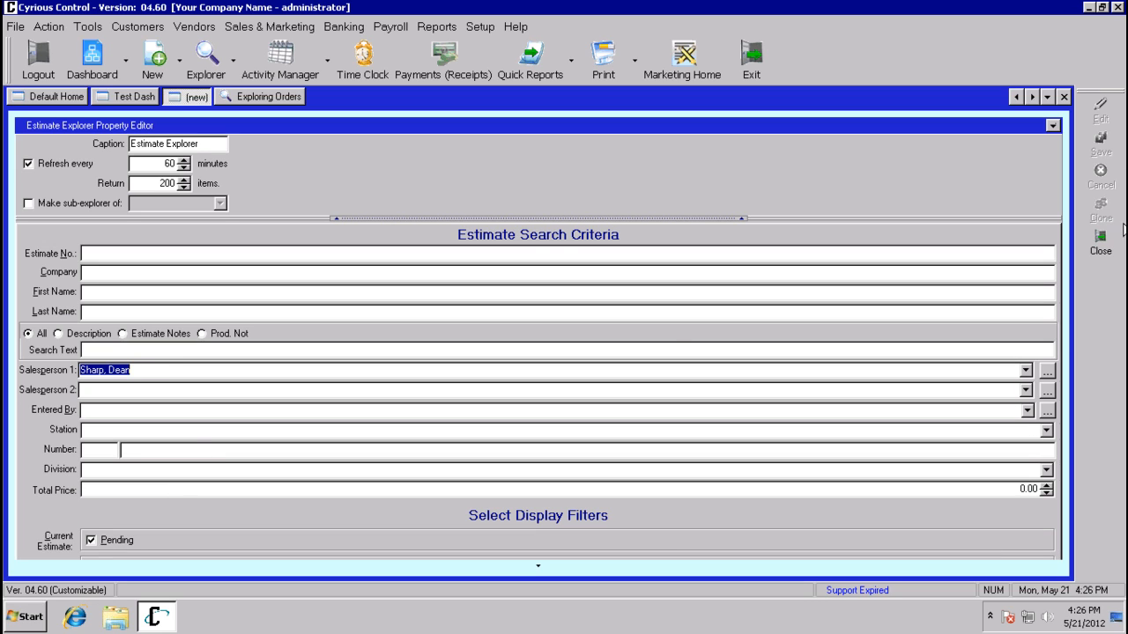
- Exclude Lost, Converted and Voided estimates in the display filters, leaving only Pending selected
{"action": "left_click", "coordinate": [537, 567]}
{"action": "left_click", "coordinate": [110, 311]}
{"action": "left_click", "coordinate": [114, 324]}
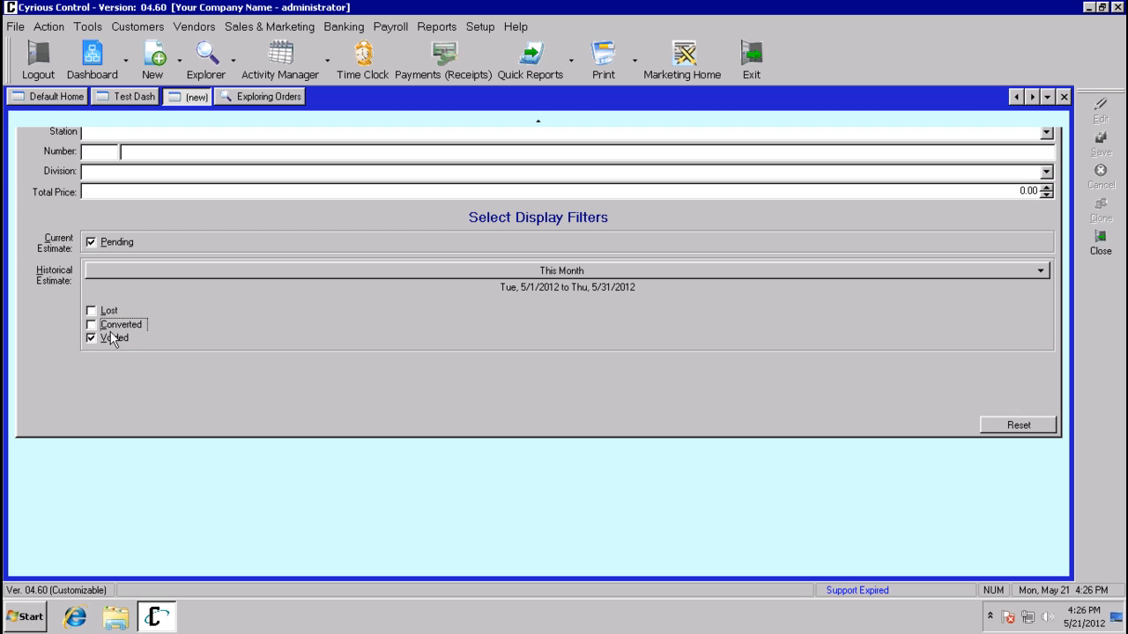
{"action": "left_click", "coordinate": [113, 339]}
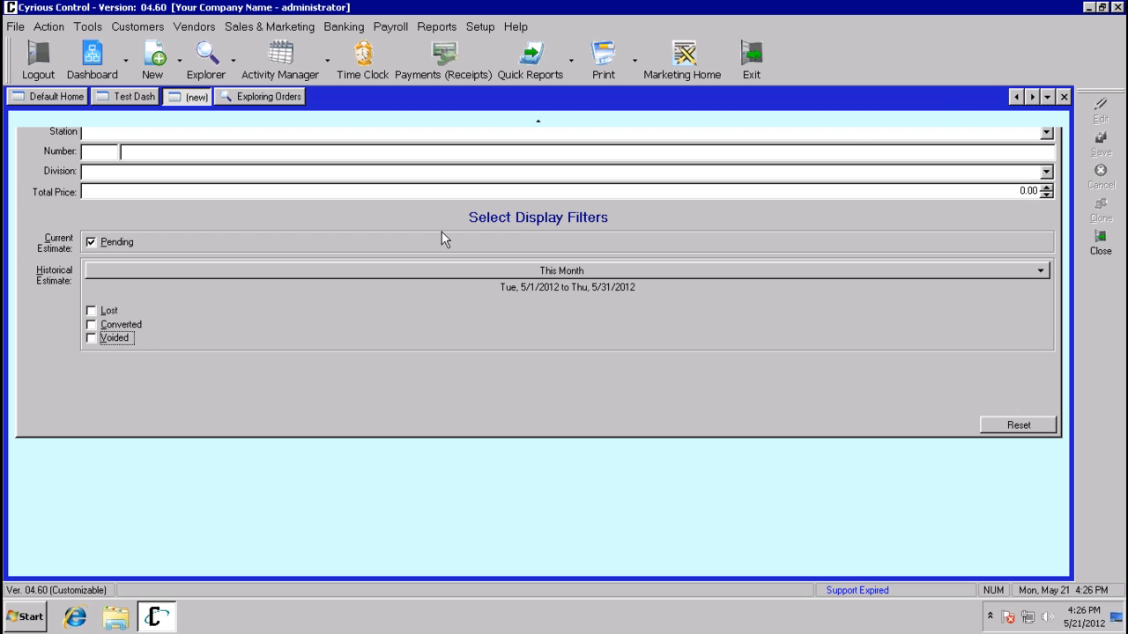
- Change the Estimate Explorer's caption to "My Pending Estimates" and save its properties
{"action": "left_click", "coordinate": [538, 121]}
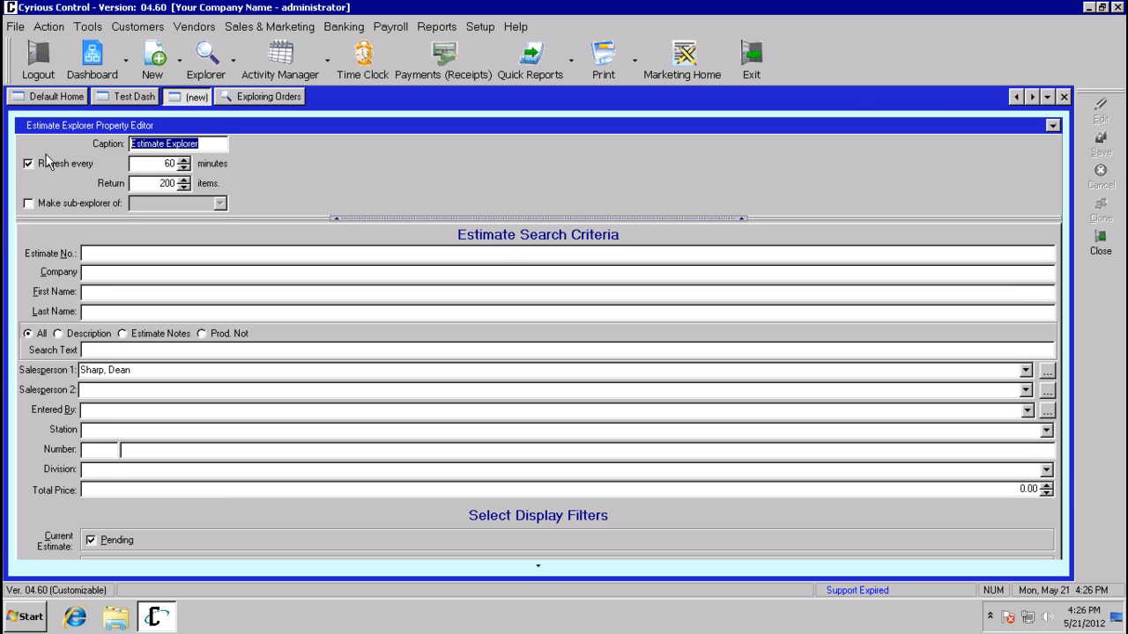
{"action": "type", "text": "My Pending Estimates"}
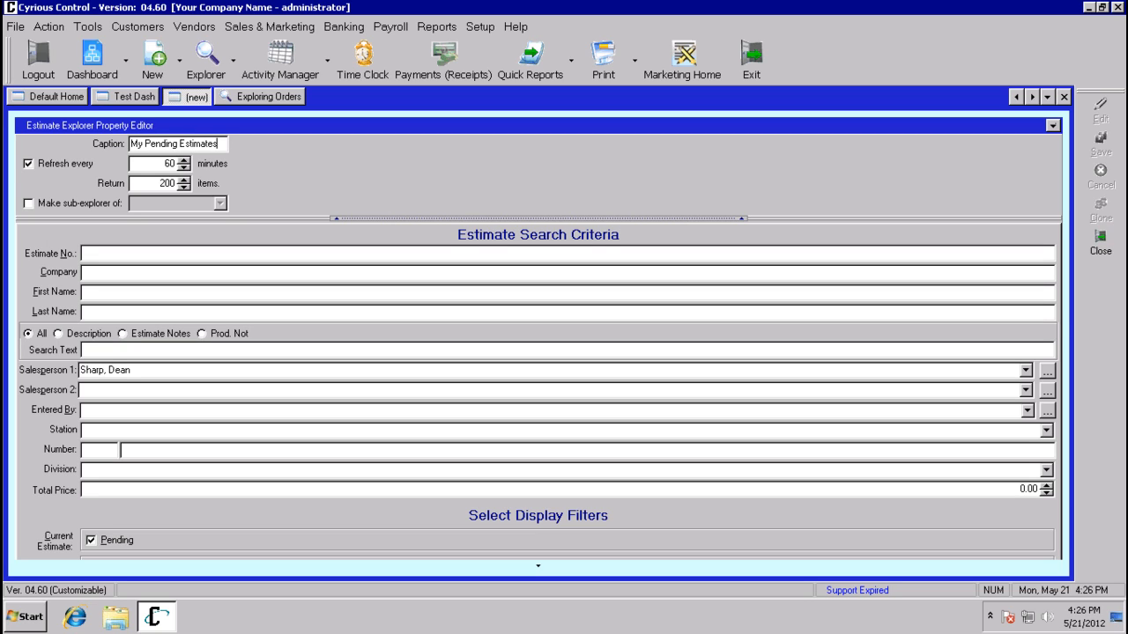
{"action": "left_click", "coordinate": [1061, 135]}
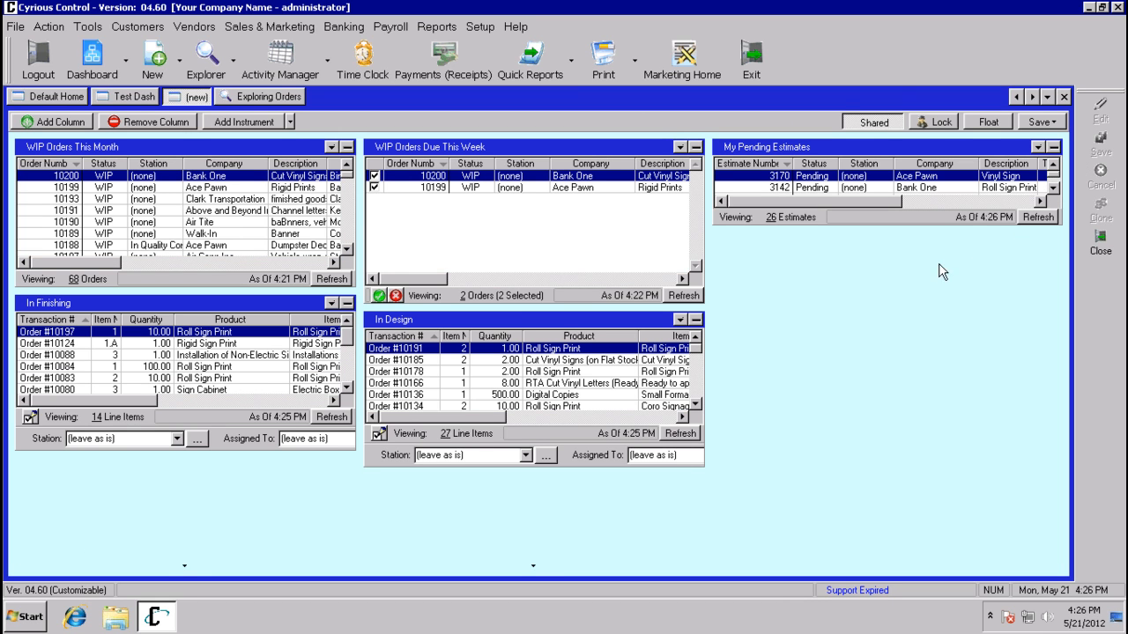
- Make the My Pending Estimates instrument taller and open Bank One's Roll Sign Print estimate from it
{"action": "left_click_drag", "start_coordinate": [934, 226], "coordinate": [923, 326]}
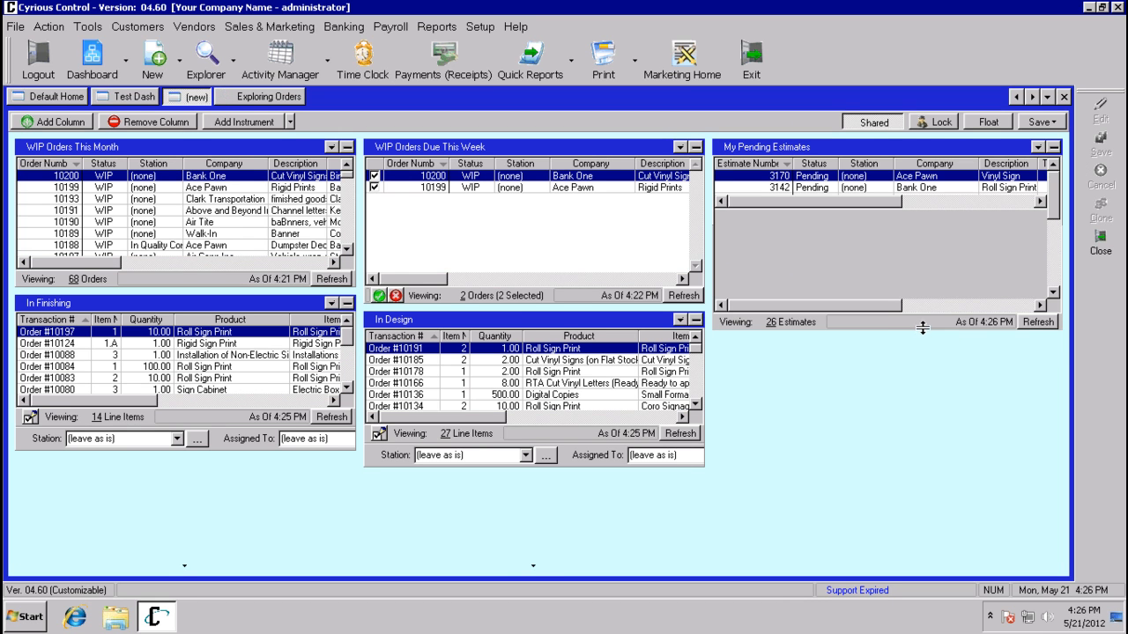
{"action": "left_click_drag", "start_coordinate": [1055, 210], "coordinate": [1060, 242]}
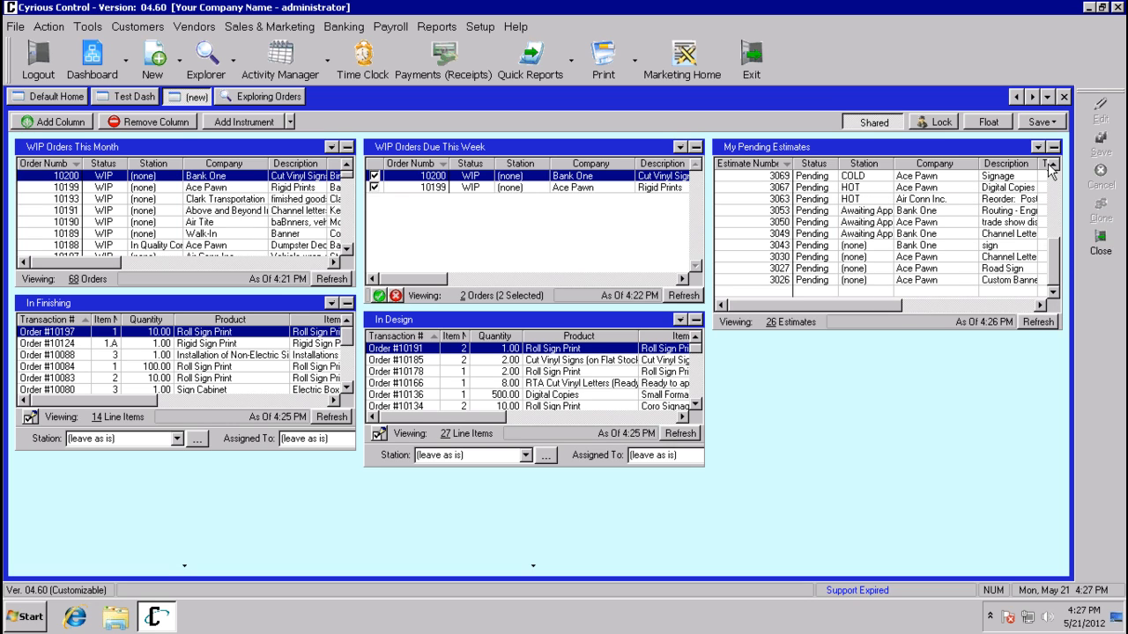
{"action": "double_click", "coordinate": [861, 189]}
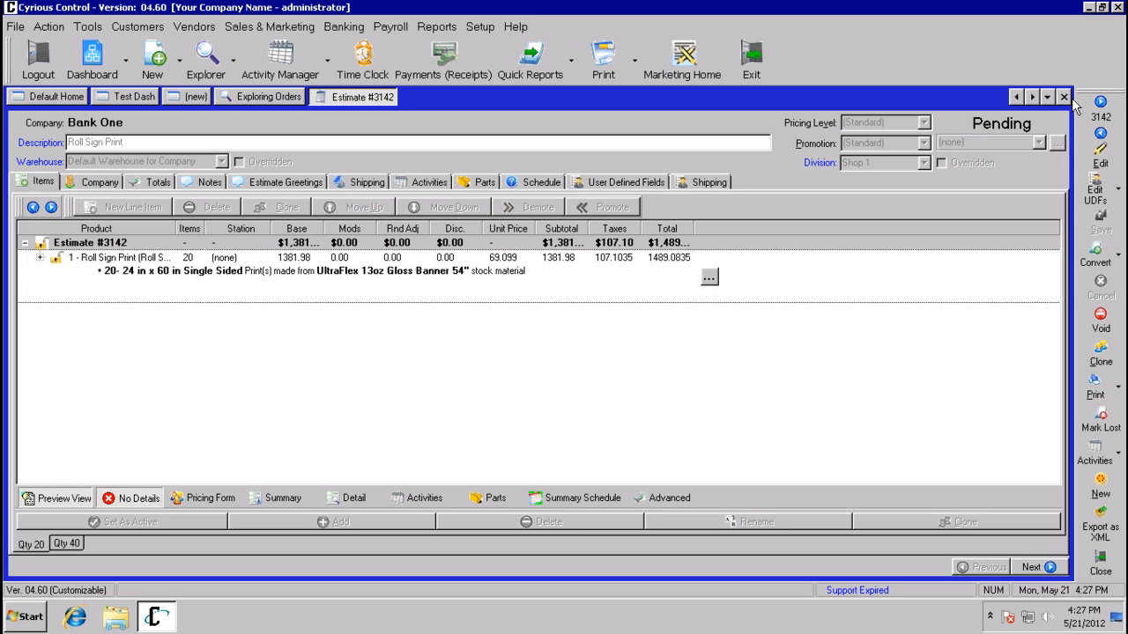
- Close the Bank One estimate and the order explorer, and open a new explorer viewing companies
{"action": "left_click", "coordinate": [1064, 97]}
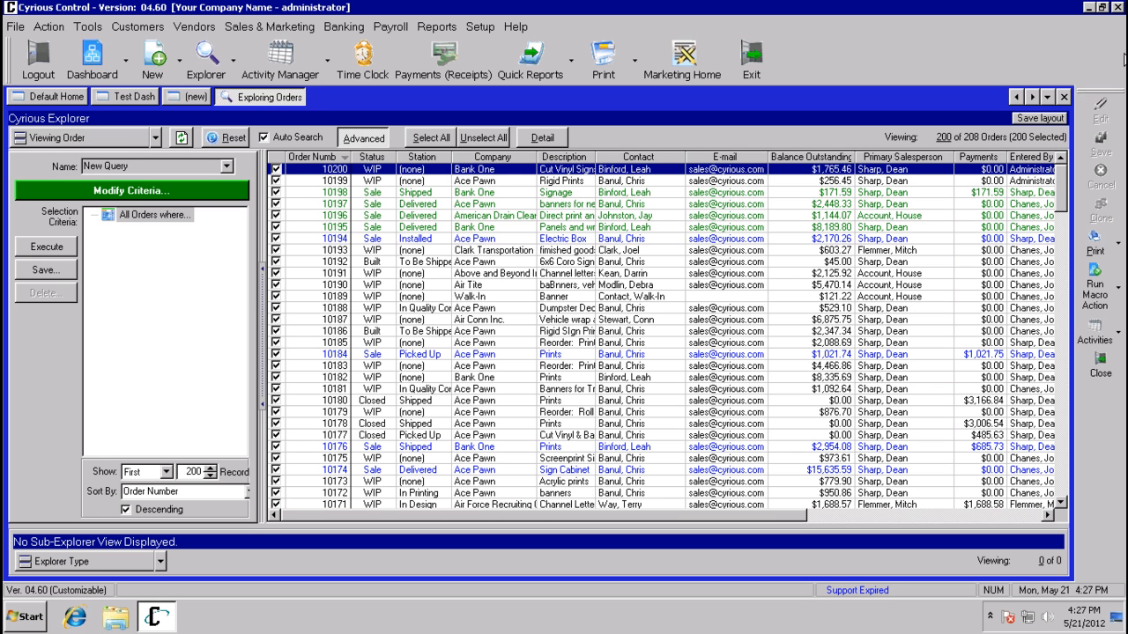
{"action": "left_click", "coordinate": [1064, 97]}
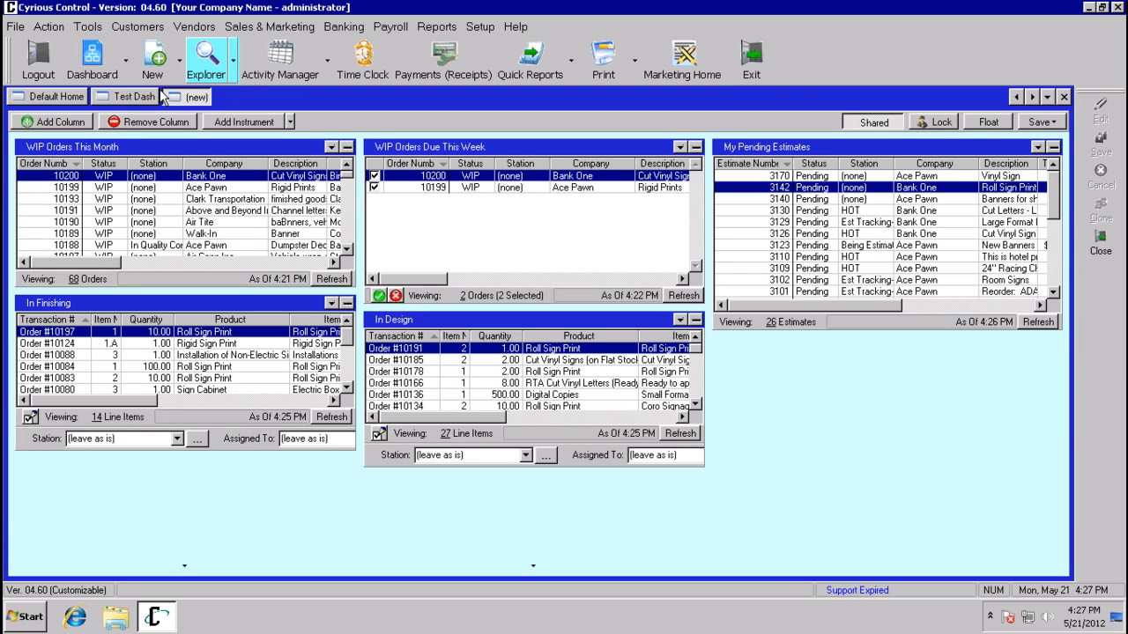
{"action": "left_click", "coordinate": [235, 62]}
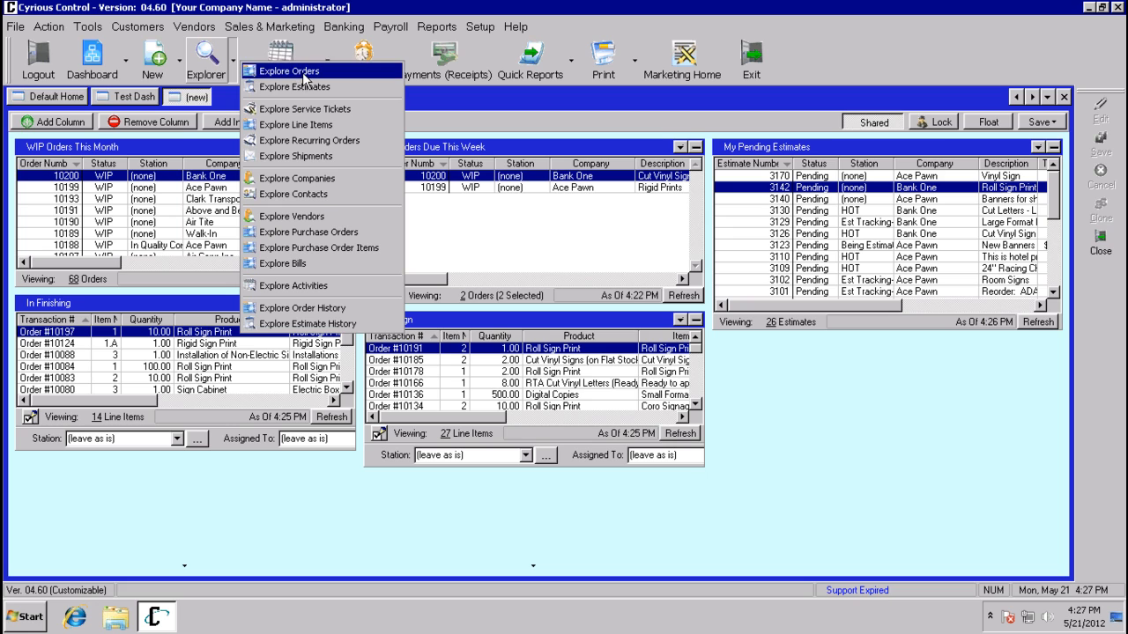
{"action": "left_click", "coordinate": [303, 72]}
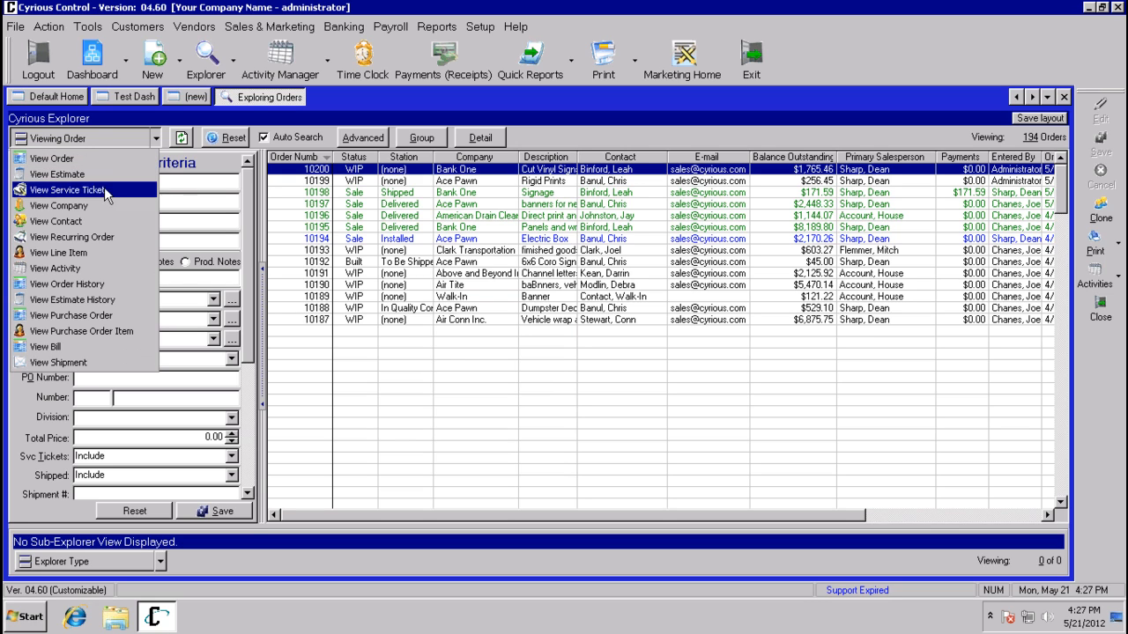
{"action": "left_click", "coordinate": [93, 204]}
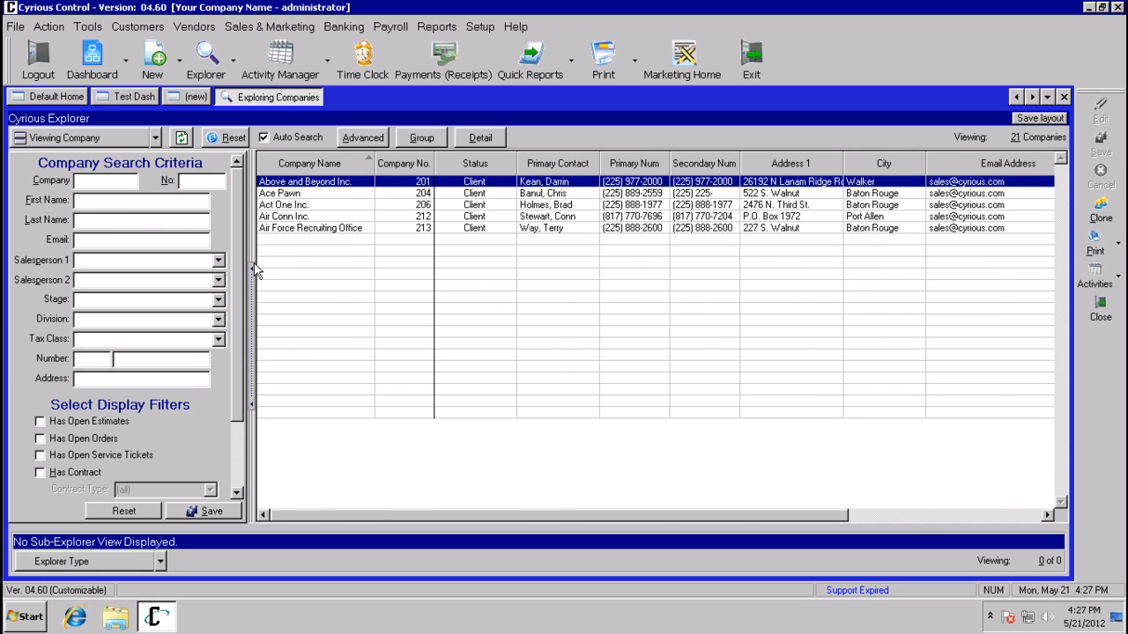
- Switch the company explorer to advanced search and clear the default criteria from the new query
{"action": "left_click", "coordinate": [375, 143]}
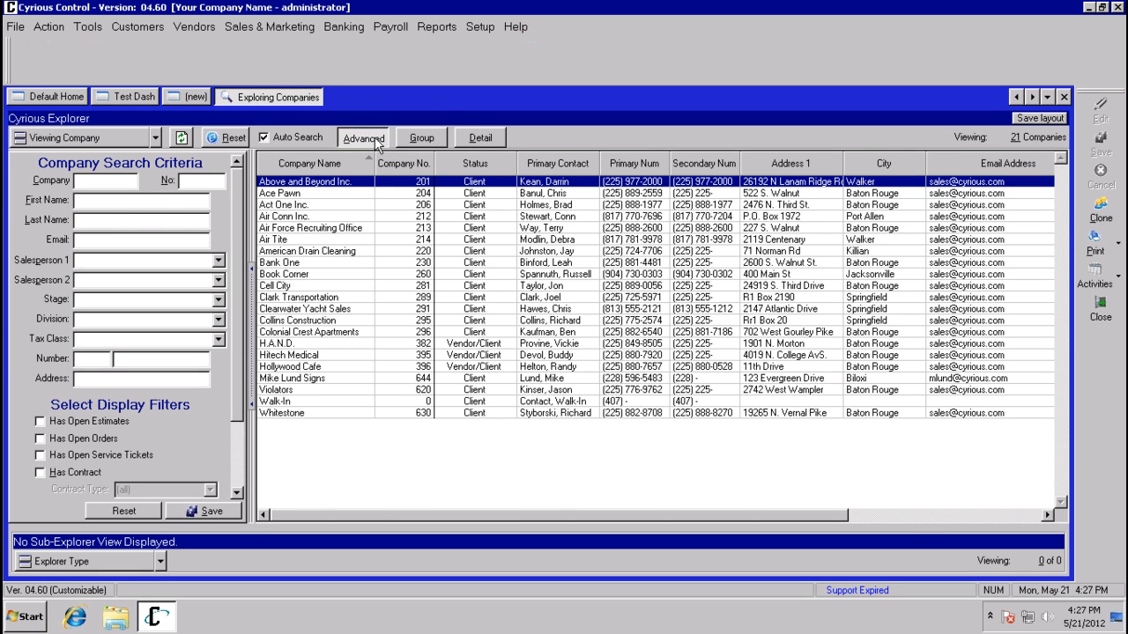
{"action": "left_click", "coordinate": [181, 192]}
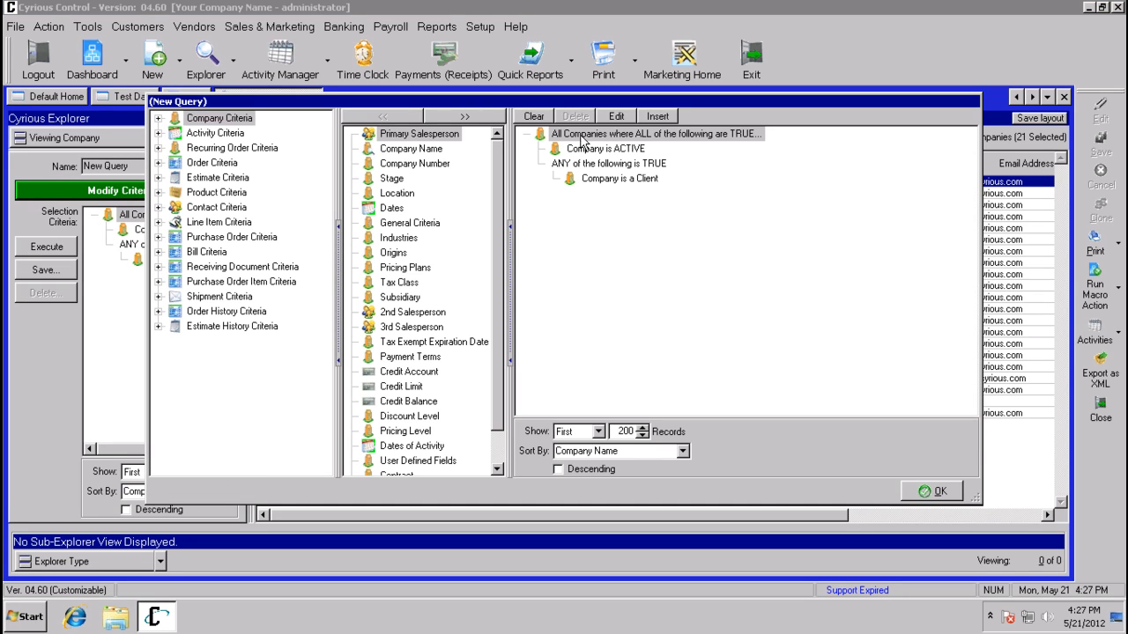
{"action": "left_click", "coordinate": [536, 117]}
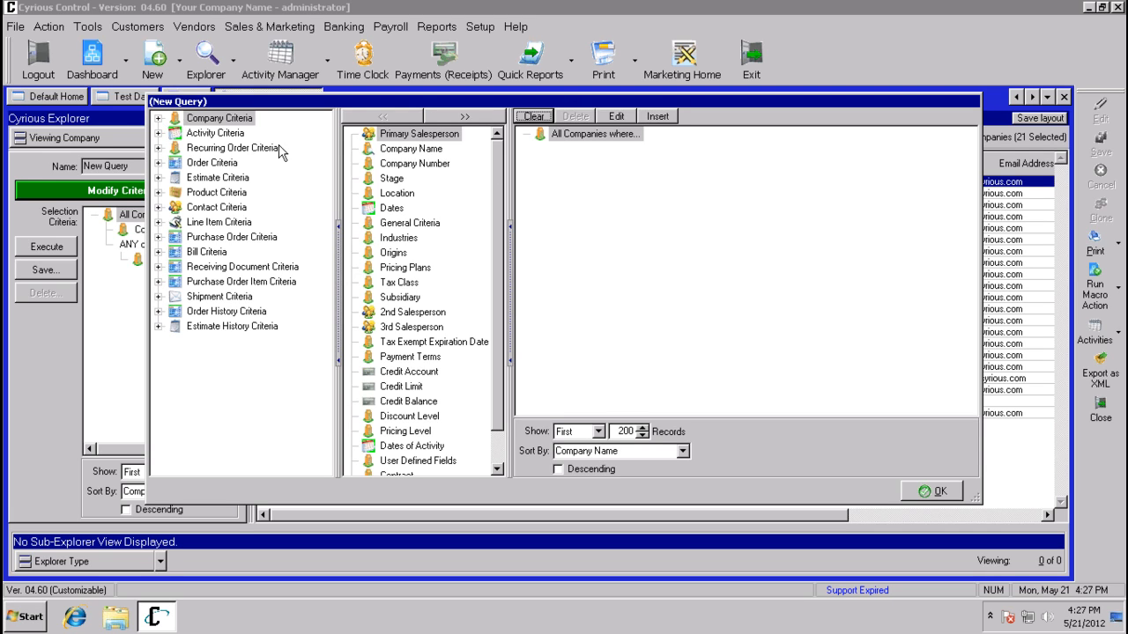
- Add the general company criteria "Company is a Client" and "Company is ACTIVE" to the query
{"action": "left_click", "coordinate": [158, 118]}
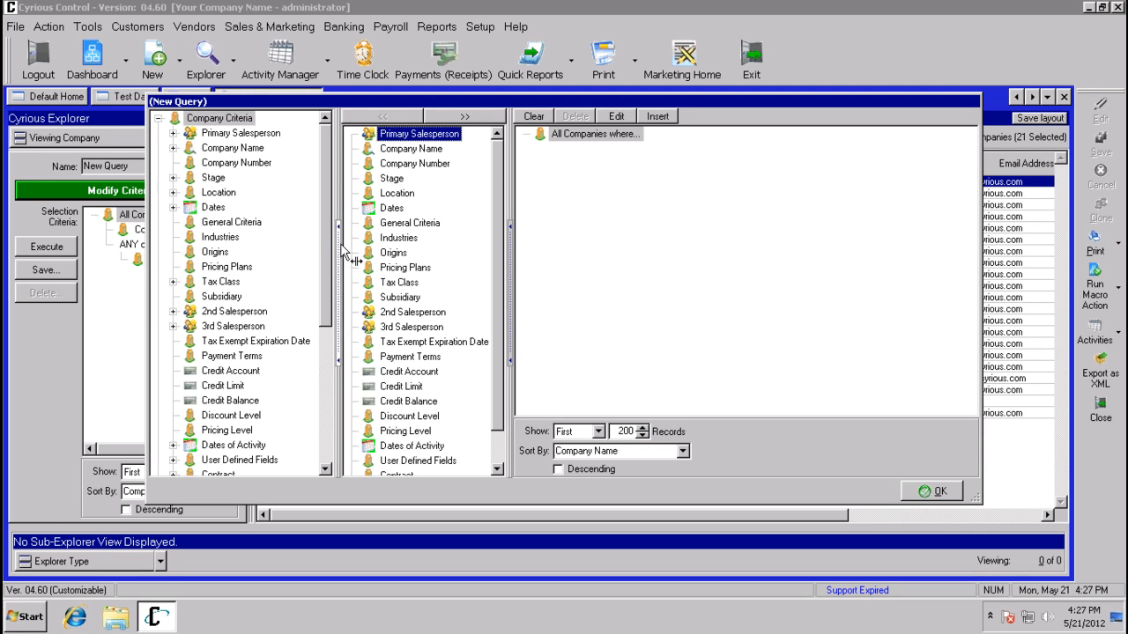
{"action": "left_click", "coordinate": [247, 222]}
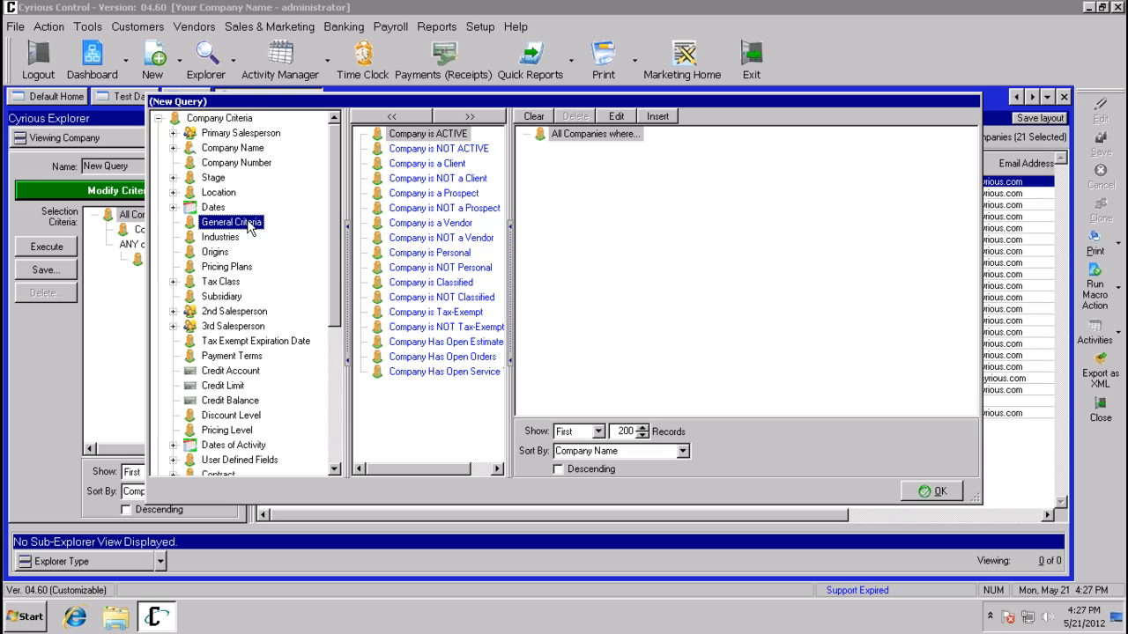
{"action": "double_click", "coordinate": [458, 169]}
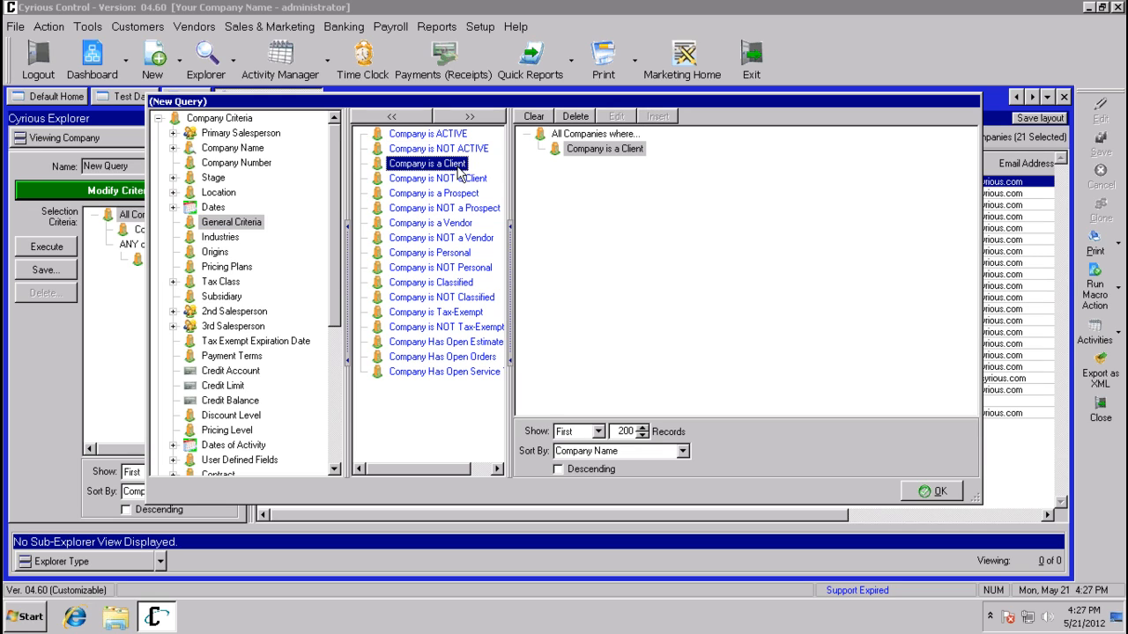
{"action": "double_click", "coordinate": [460, 138]}
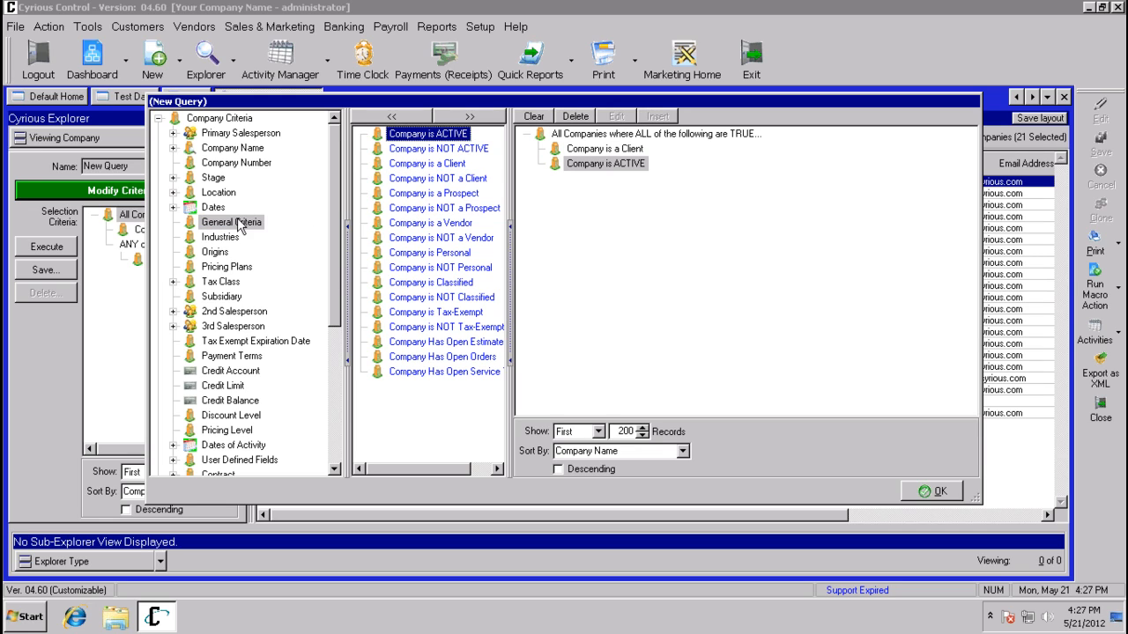
- Add an order criterion requiring the pre-tax order sub-total to be greater than or equal to 5000, and accept the query criteria
{"action": "left_click", "coordinate": [159, 117]}
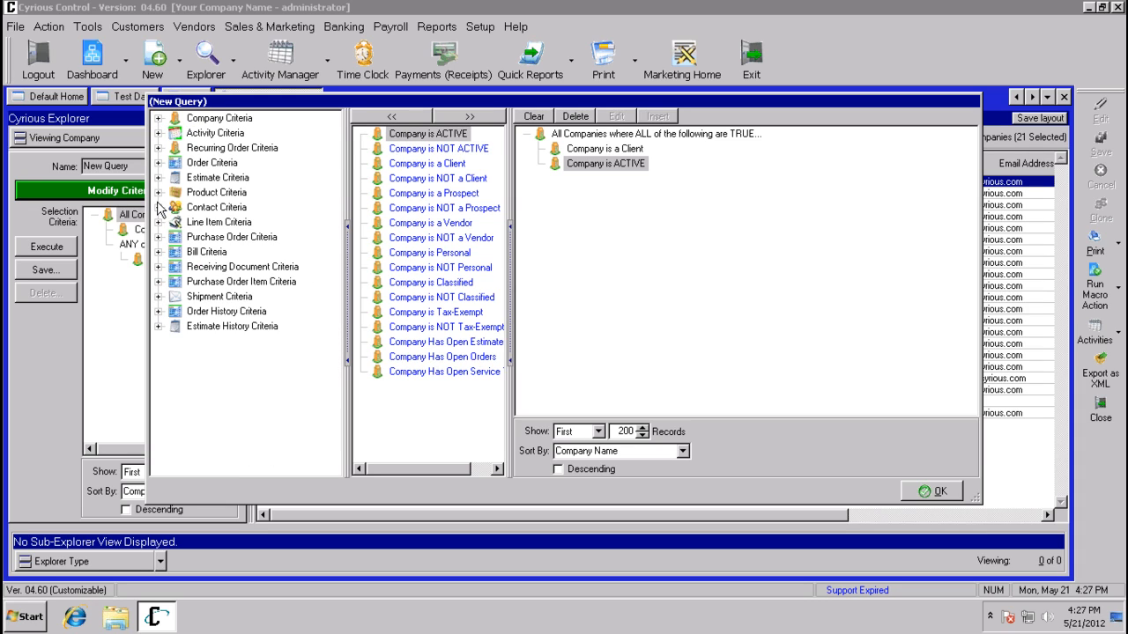
{"action": "left_click", "coordinate": [160, 162]}
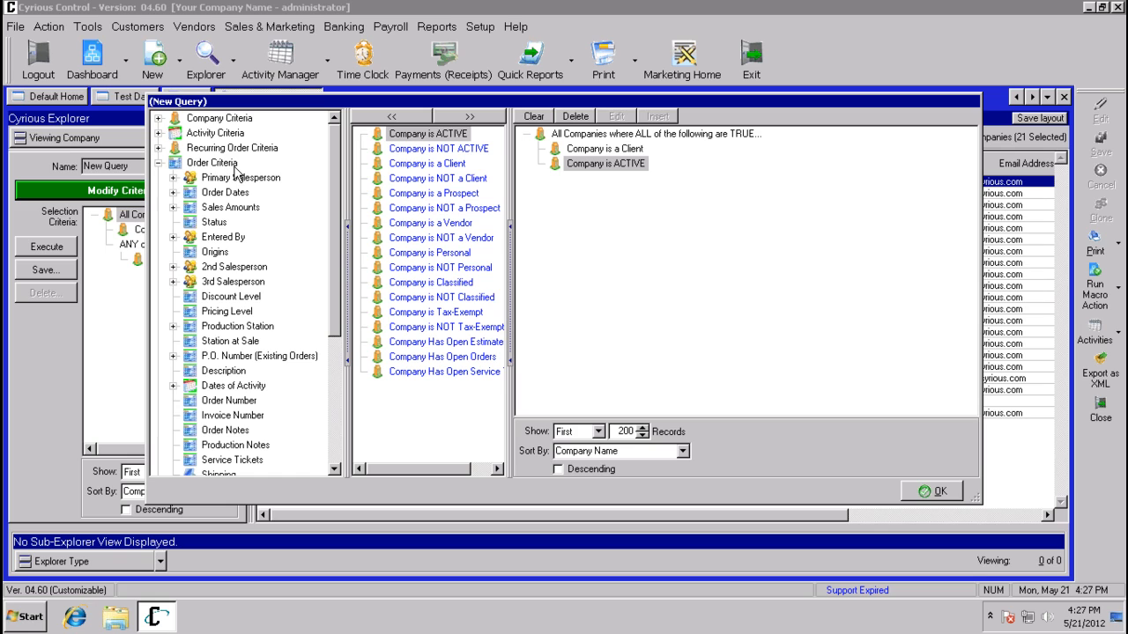
{"action": "left_click_drag", "start_coordinate": [347, 256], "coordinate": [357, 256]}
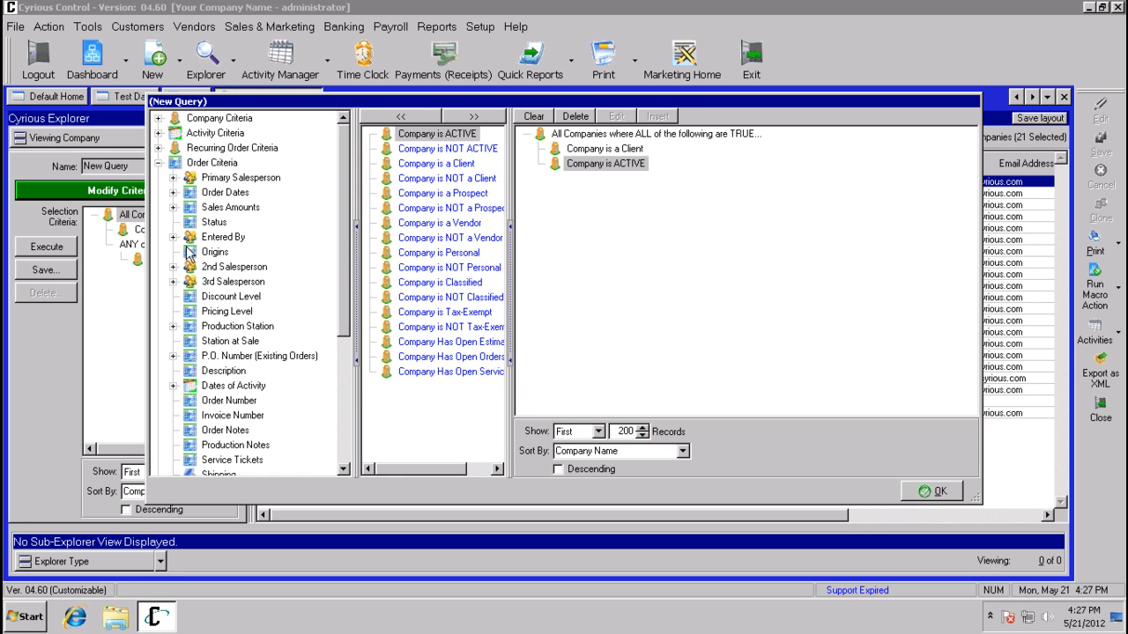
{"action": "left_click", "coordinate": [174, 207]}
{"action": "left_click", "coordinate": [262, 223]}
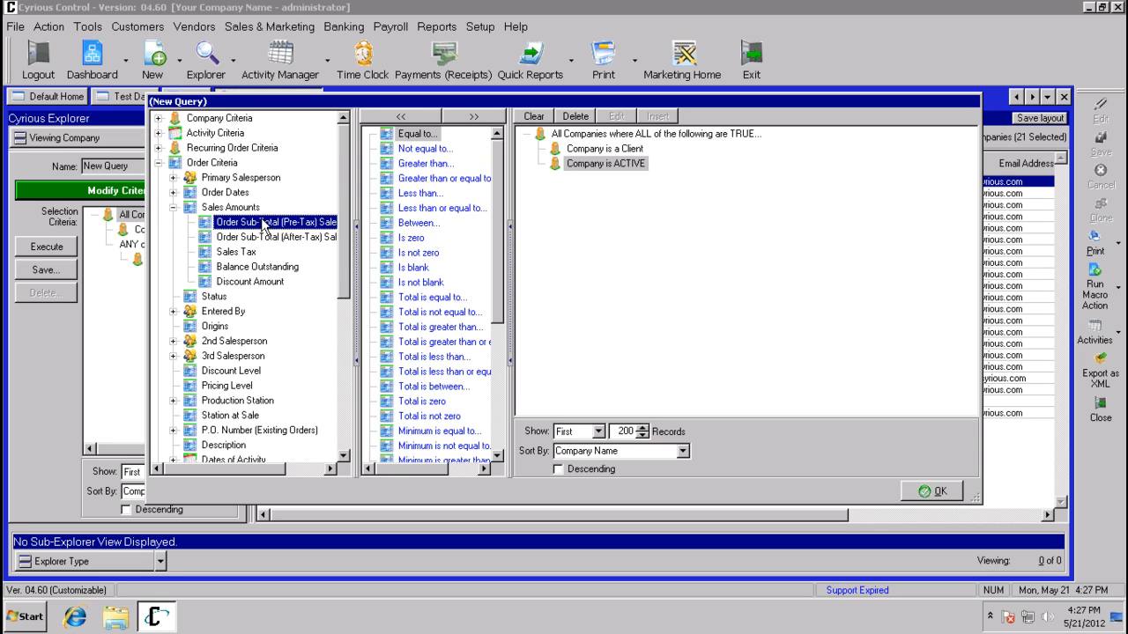
{"action": "left_click", "coordinate": [461, 181]}
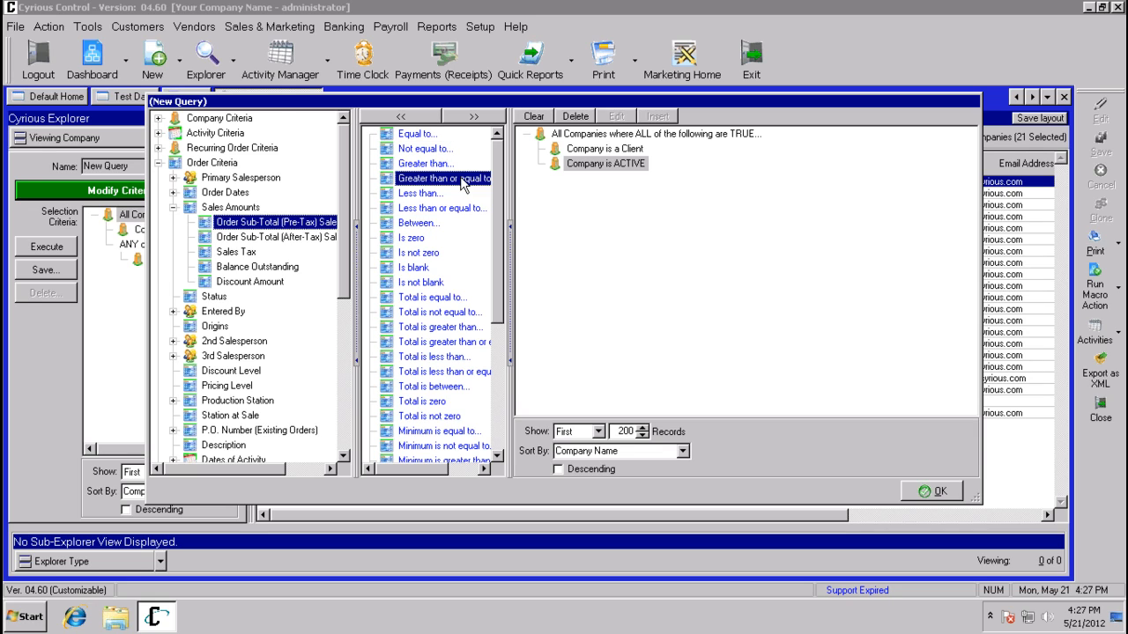
{"action": "double_click", "coordinate": [461, 181]}
{"action": "left_click_drag", "start_coordinate": [726, 299], "coordinate": [755, 299]}
{"action": "type", "text": "5000"}
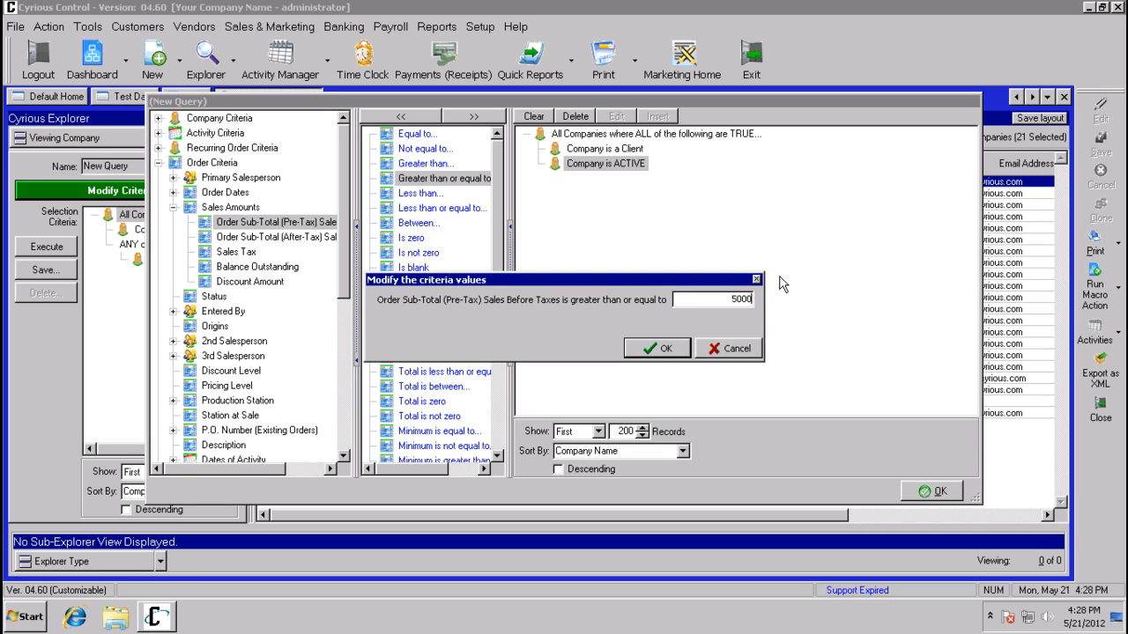
{"action": "left_click", "coordinate": [660, 349]}
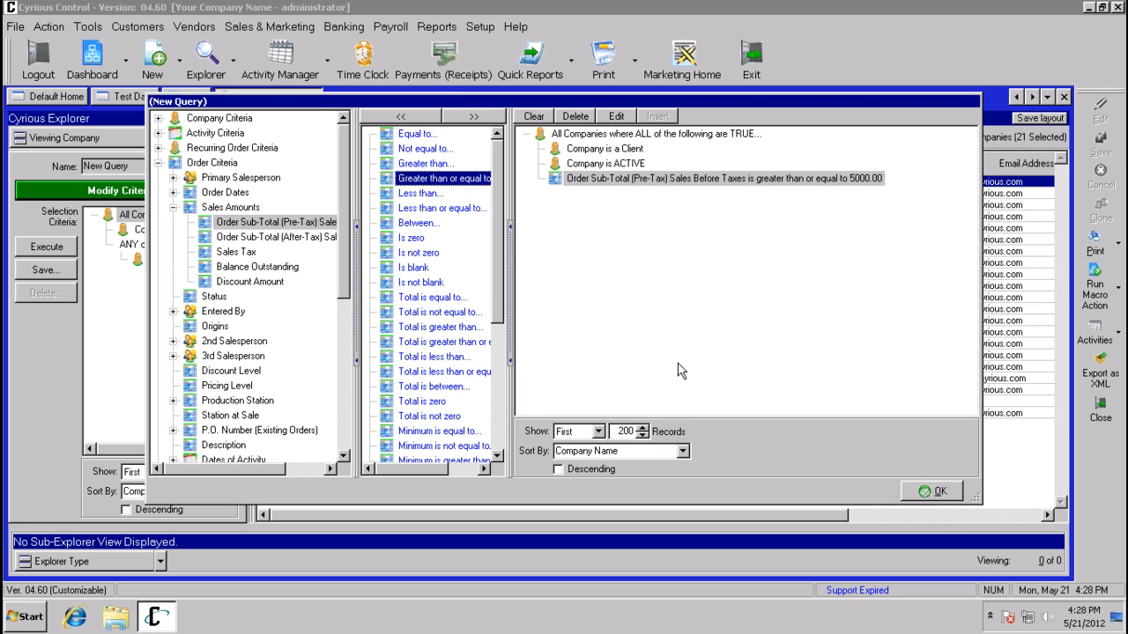
{"action": "left_click", "coordinate": [939, 492]}
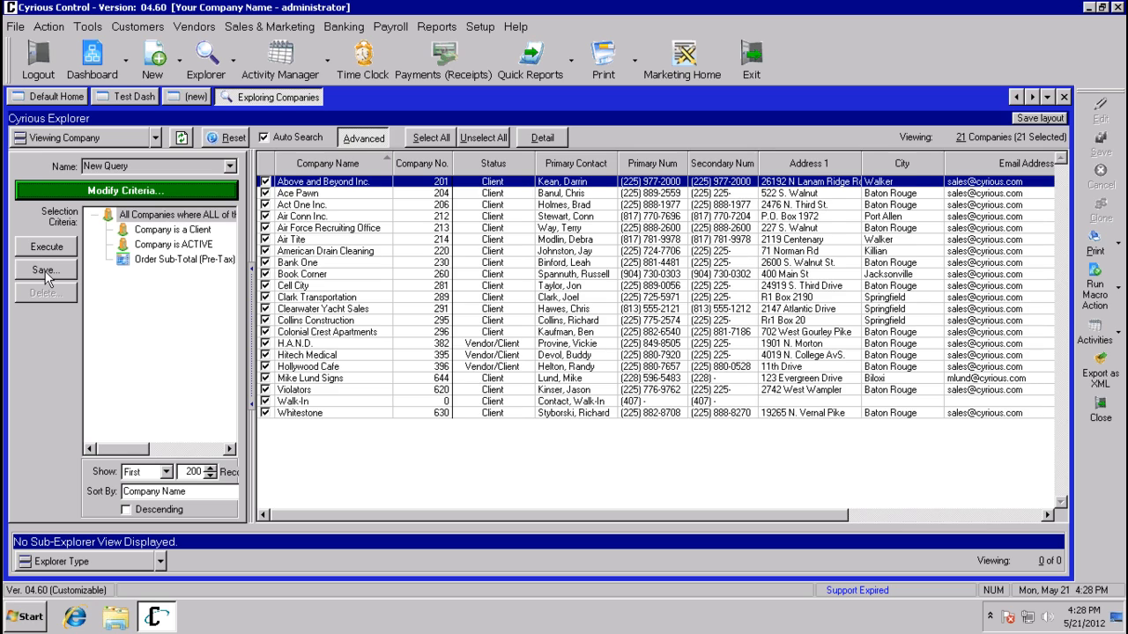
- Save the company query as "Top Customers" and close the company explorer
{"action": "left_click", "coordinate": [45, 270]}
{"action": "type", "text": "To"}
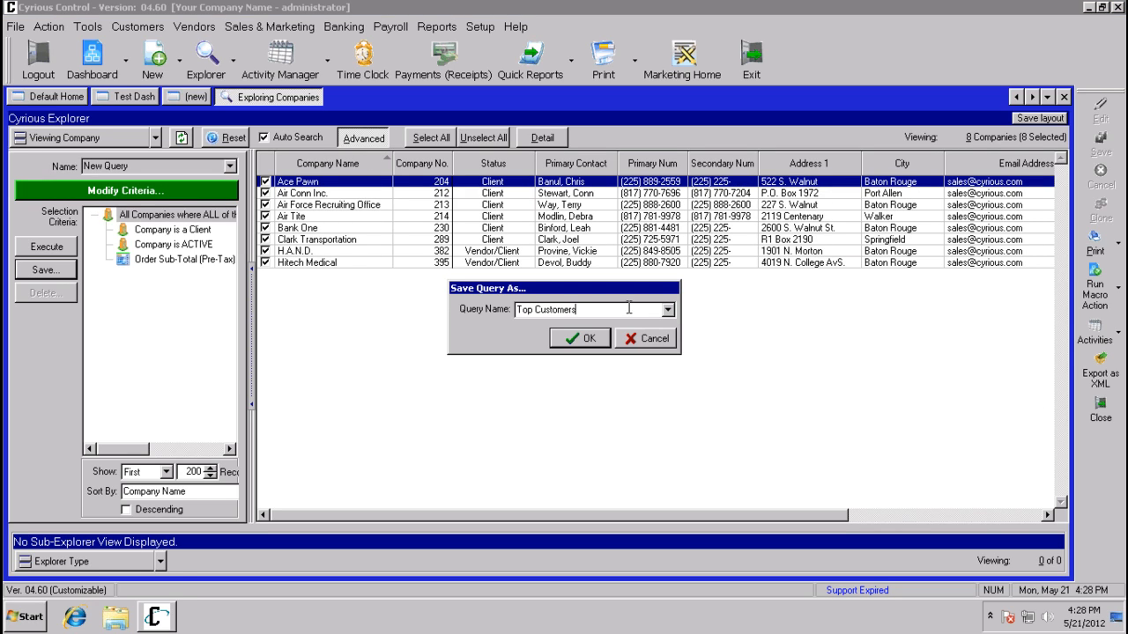
{"action": "type", "text": "p Customers"}
{"action": "left_click", "coordinate": [580, 339]}
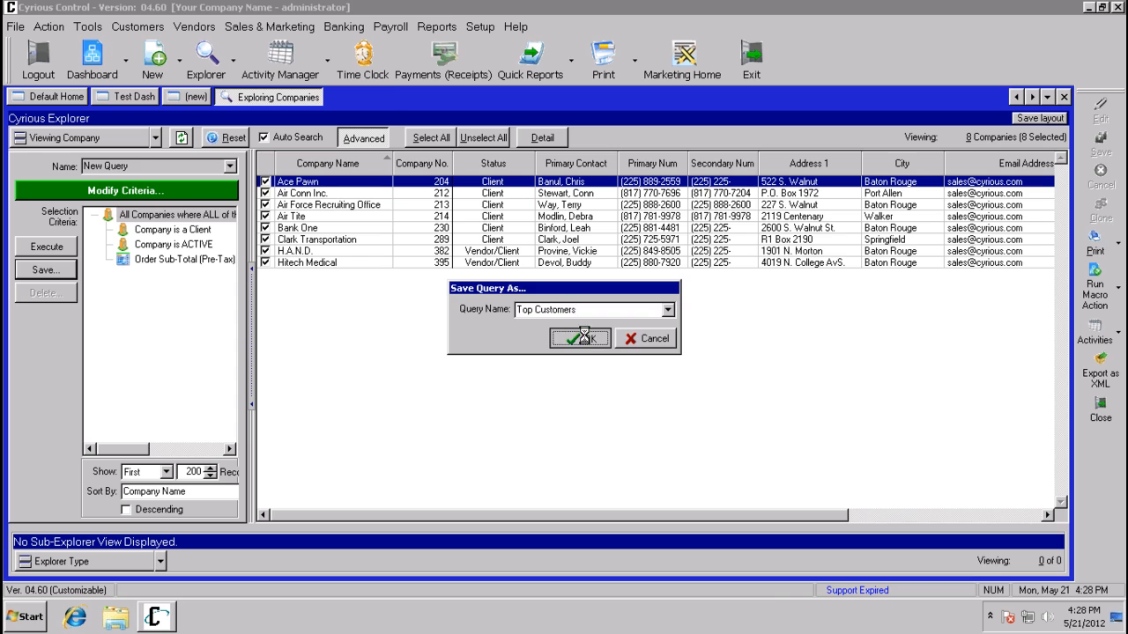
{"action": "left_click", "coordinate": [1062, 97]}
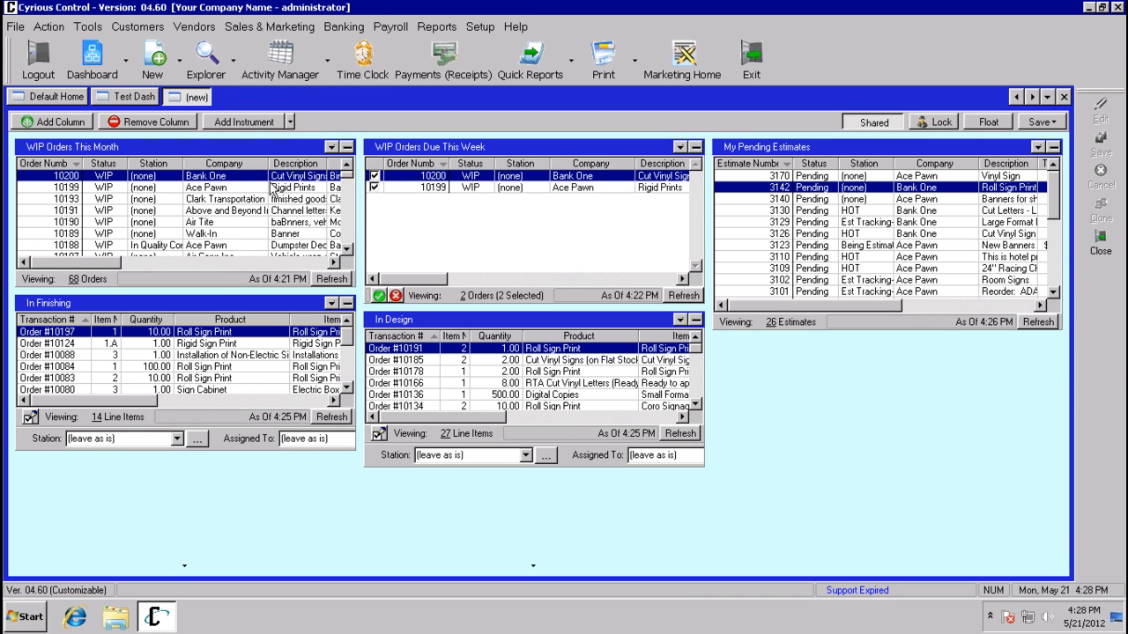
- Add a Marketing Search Results instrument to the dashboard and open its properties for editing
{"action": "left_click", "coordinate": [290, 122]}
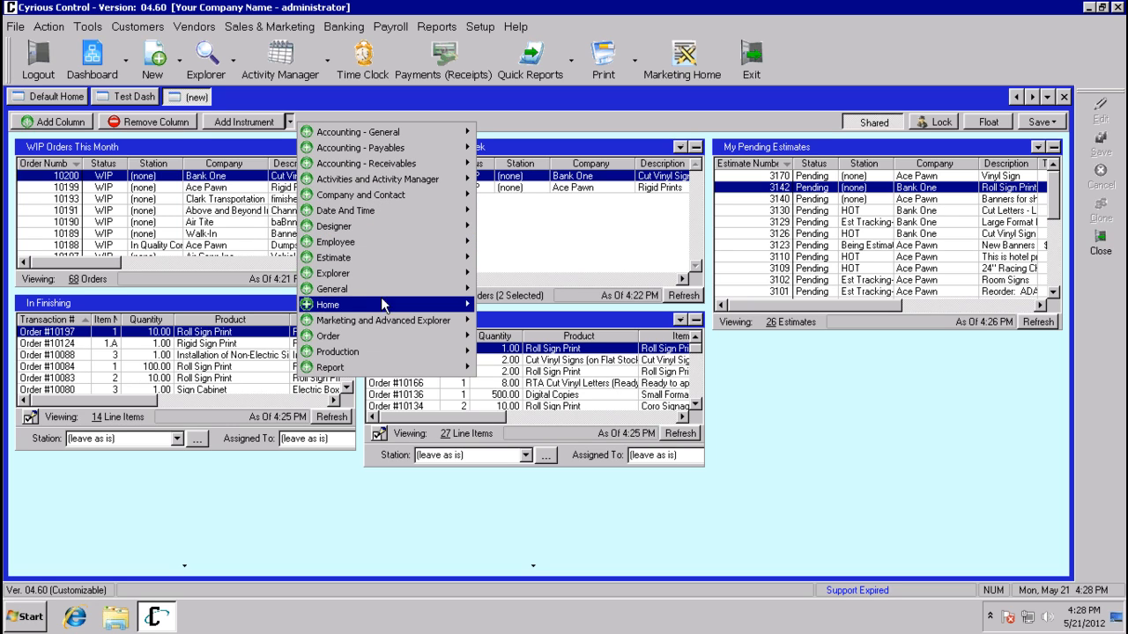
{"action": "mouse_move", "coordinate": [389, 324]}
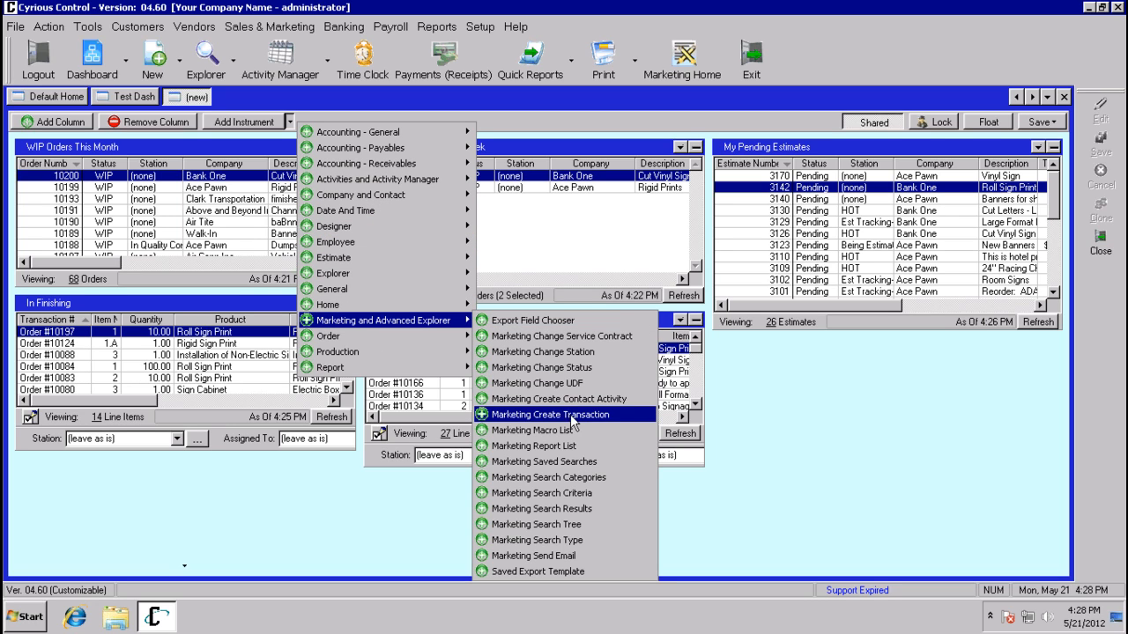
{"action": "left_click", "coordinate": [589, 509]}
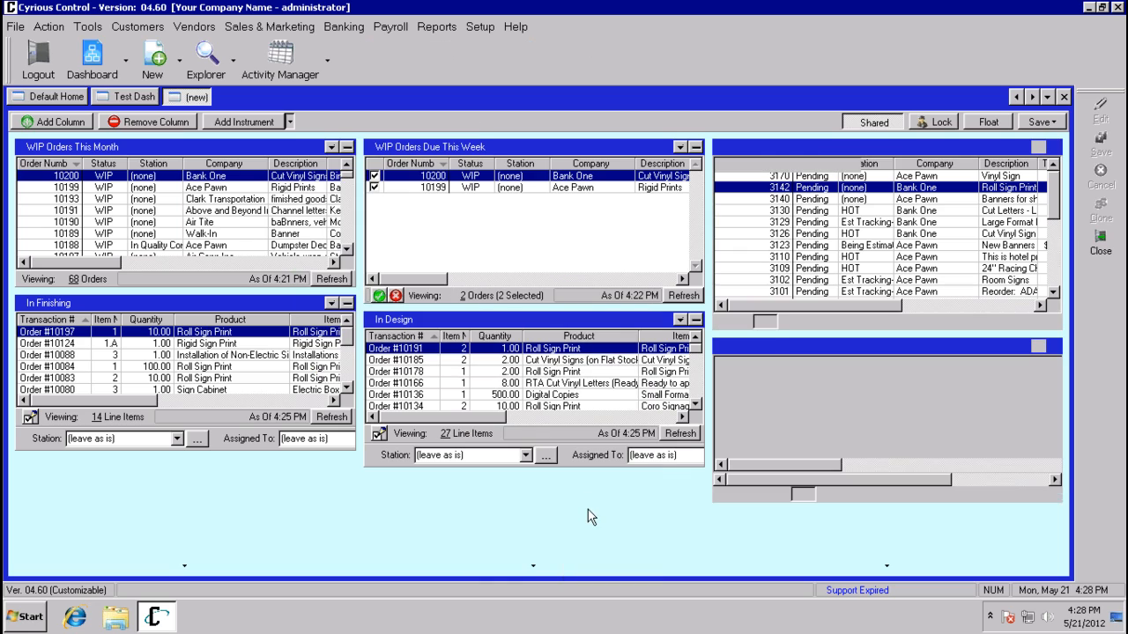
{"action": "left_click", "coordinate": [1038, 346]}
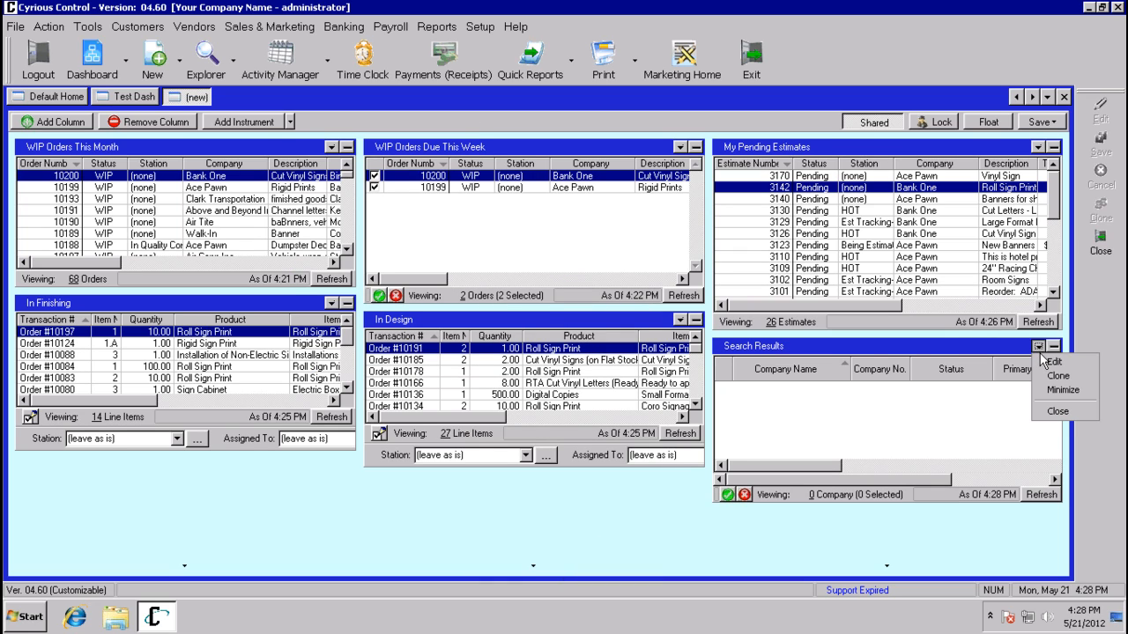
{"action": "left_click", "coordinate": [1057, 362]}
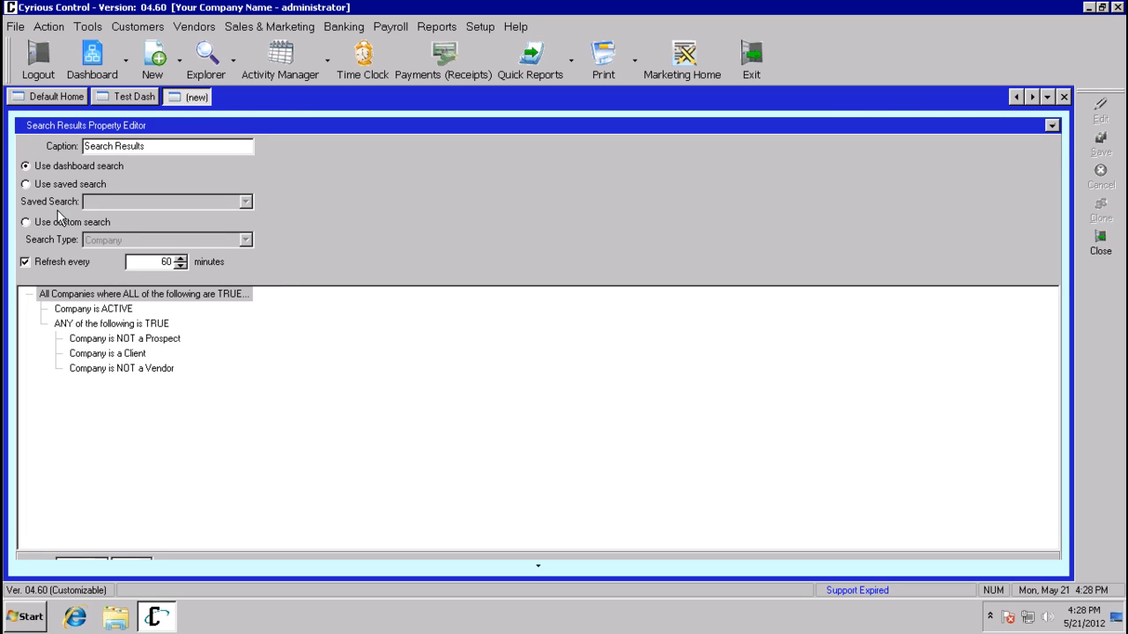
{"action": "left_click", "coordinate": [56, 186]}
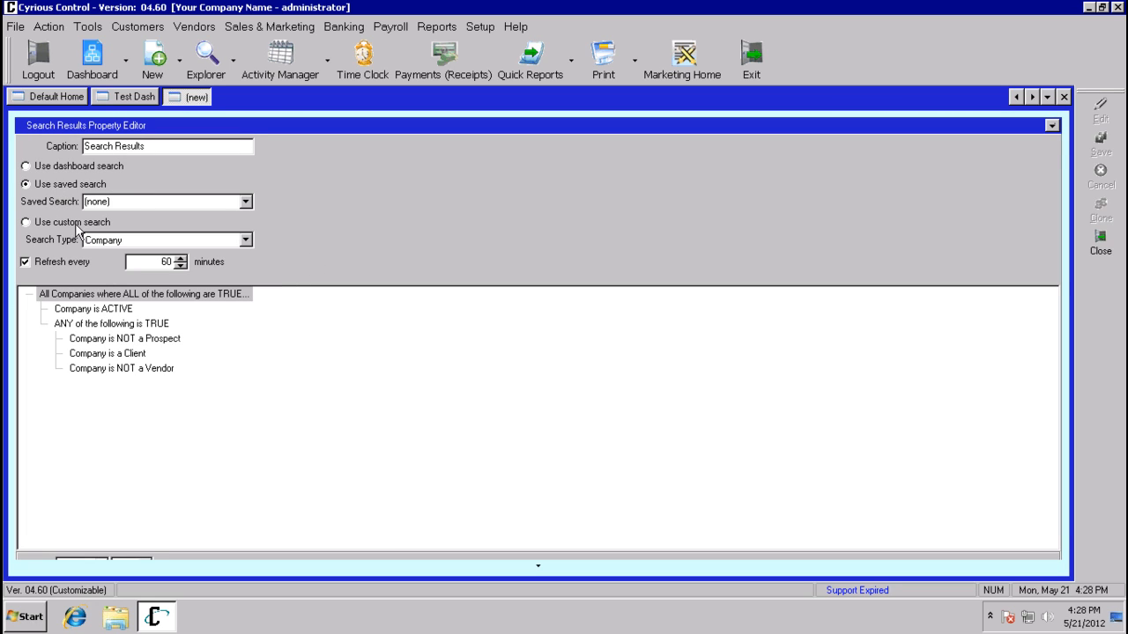
{"action": "left_click", "coordinate": [196, 226]}
{"action": "left_click", "coordinate": [245, 239]}
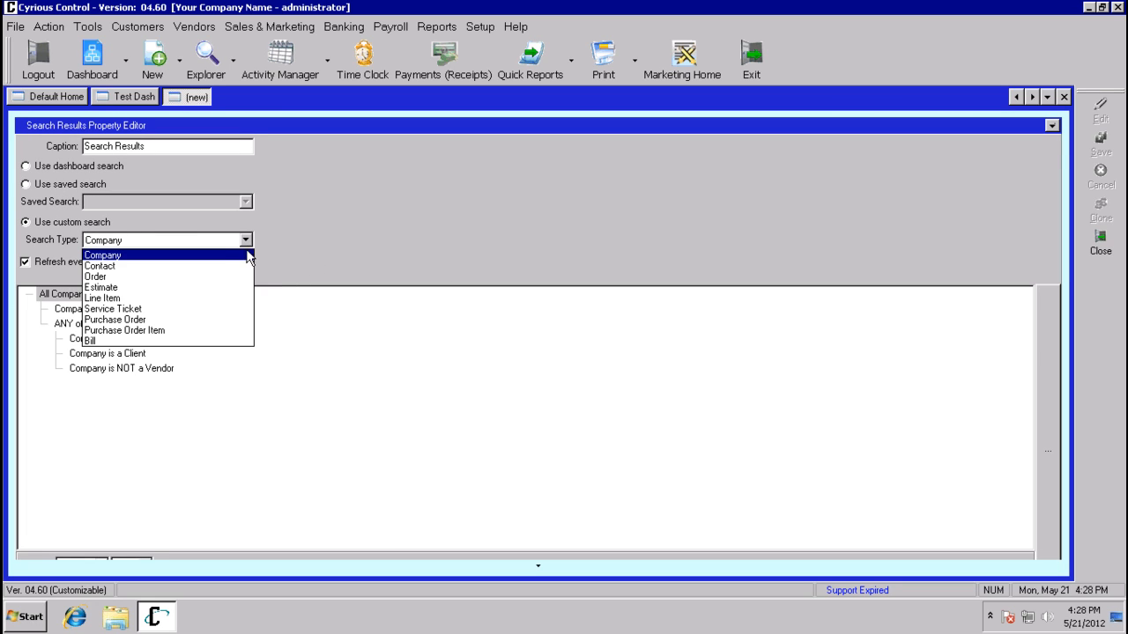
{"action": "left_click", "coordinate": [201, 257]}
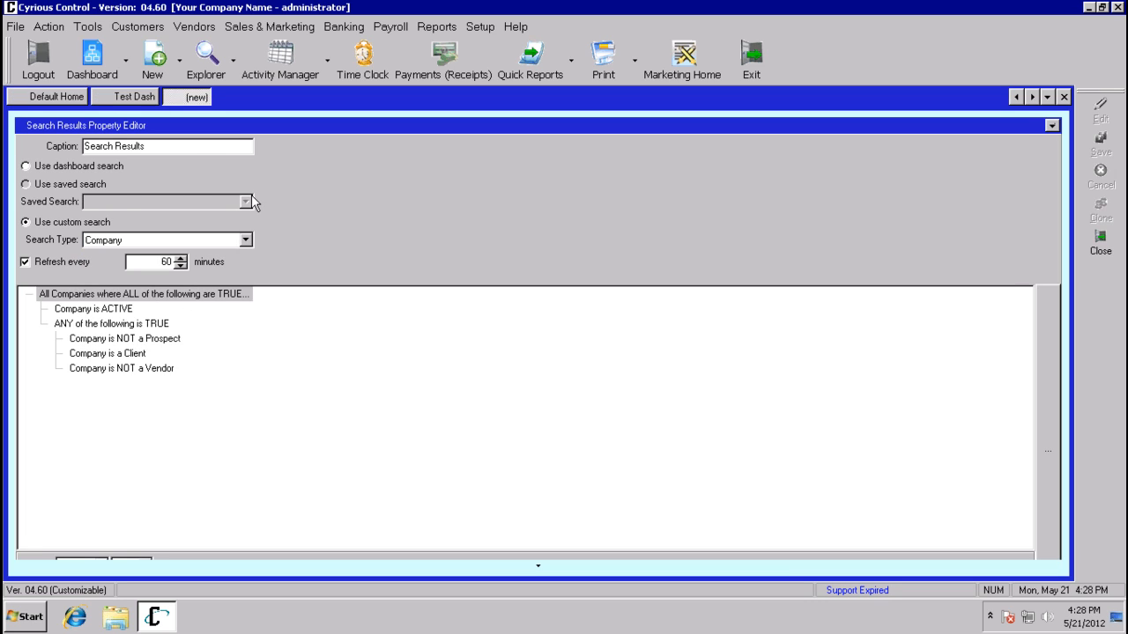
- Set the Search Results instrument to use the saved search Top Customers and change its caption to "Top Customers"
{"action": "left_click", "coordinate": [247, 202]}
{"action": "left_click", "coordinate": [146, 254]}
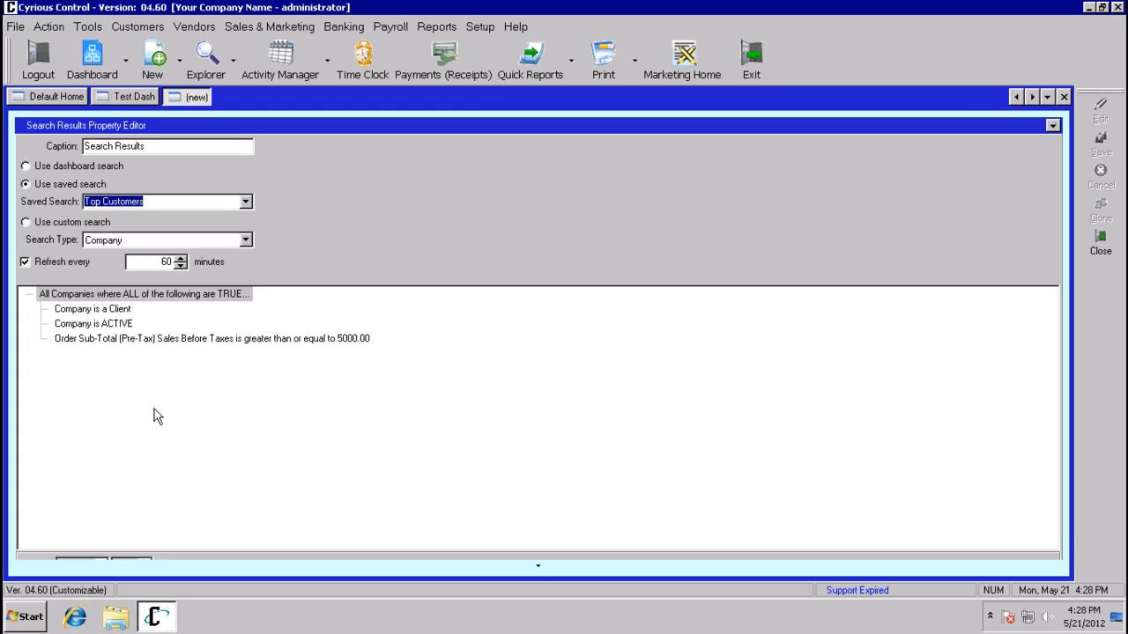
{"action": "left_click", "coordinate": [1054, 125]}
{"action": "left_click_drag", "start_coordinate": [148, 146], "coordinate": [54, 161]}
{"action": "type", "text": "Top Customers"}
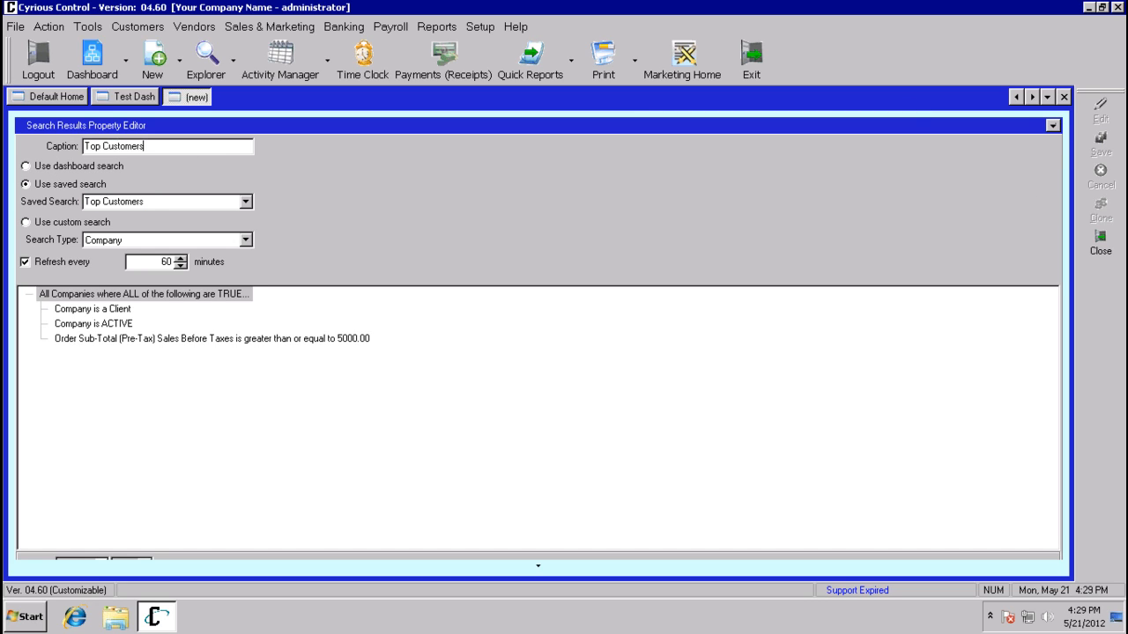
- Save the instrument's properties and make the Top Customers instrument slightly taller on the dashboard
{"action": "left_click", "coordinate": [1052, 125]}
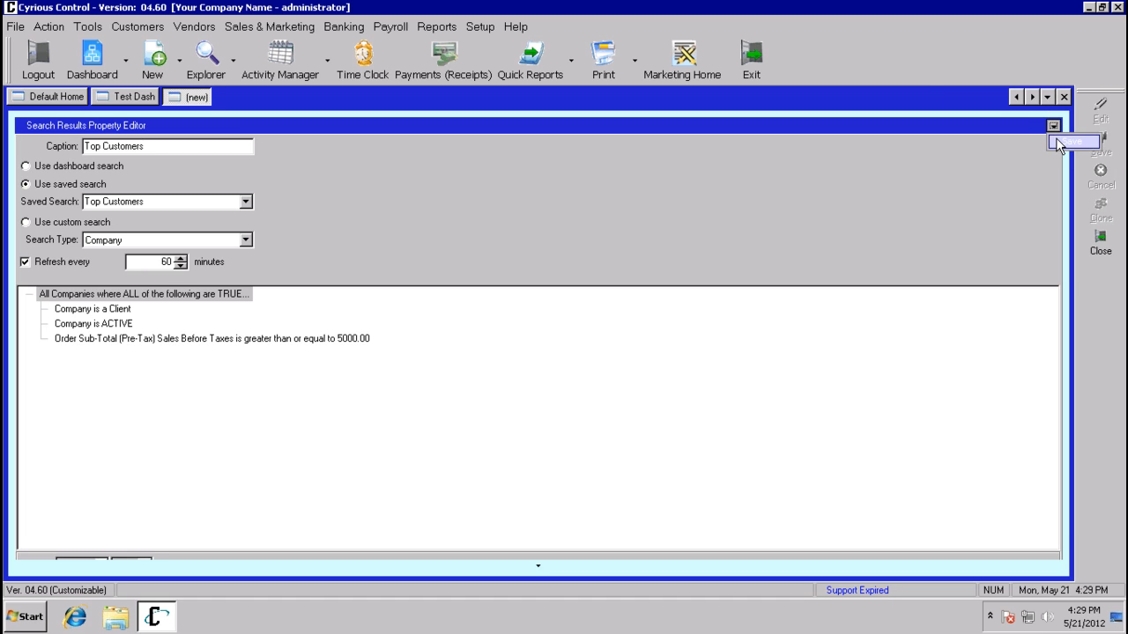
{"action": "left_click", "coordinate": [1070, 144]}
{"action": "left_click_drag", "start_coordinate": [887, 522], "coordinate": [891, 524]}
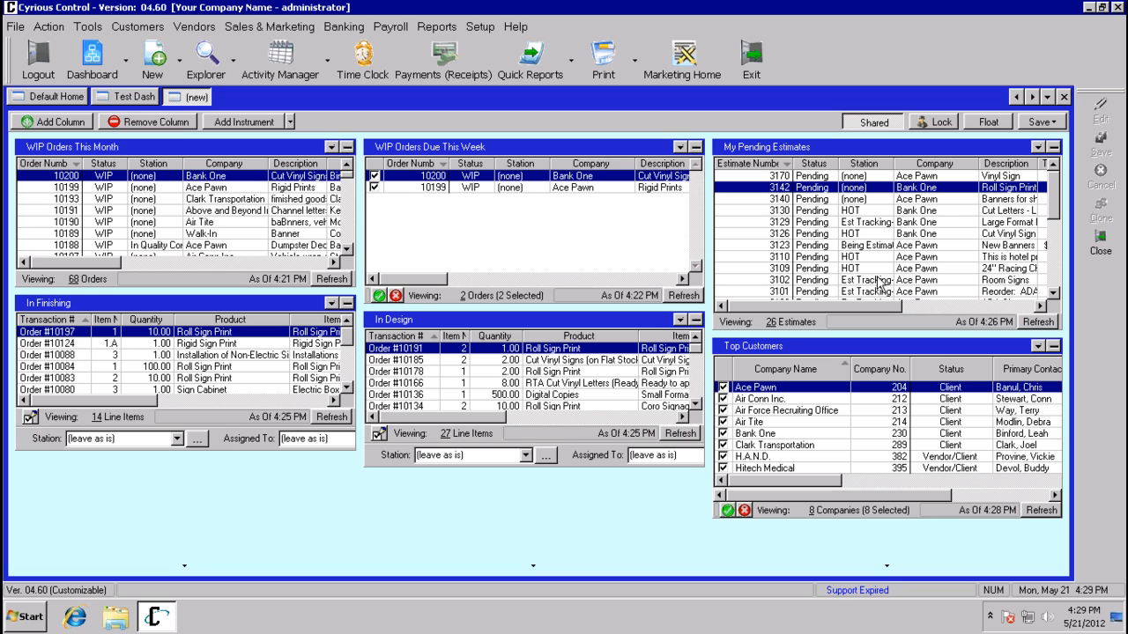
- Make the My Pending Estimates and Top Customers instruments slightly shorter on the dashboard
{"action": "left_click_drag", "start_coordinate": [882, 331], "coordinate": [881, 323]}
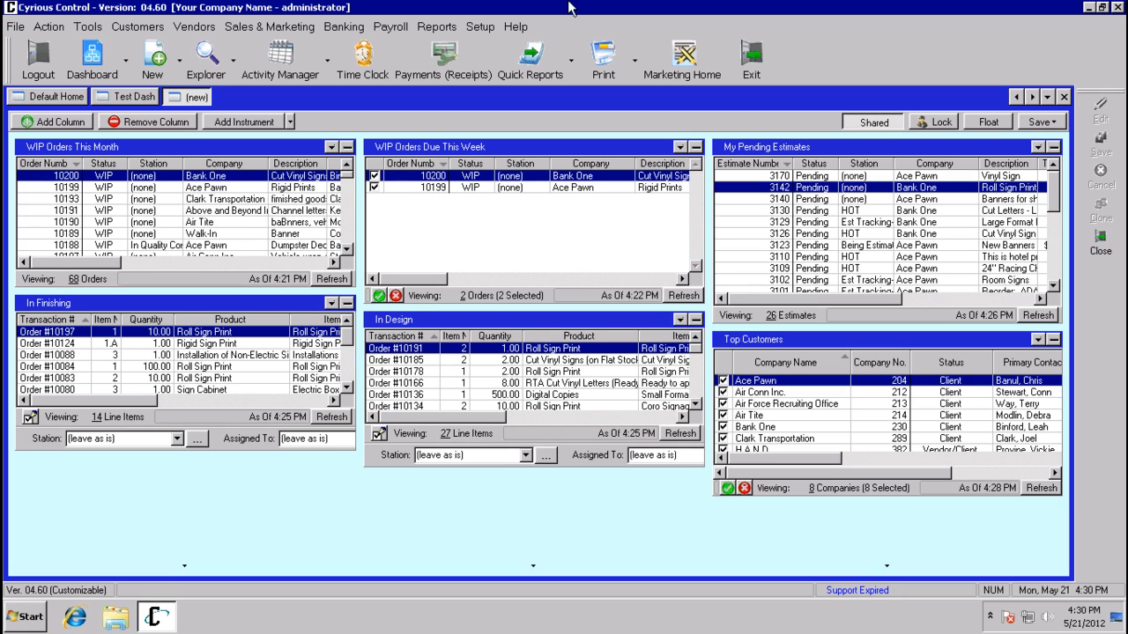
- Open the Dashboard Options under Miscellaneous in System Setup
{"action": "left_click", "coordinate": [482, 27]}
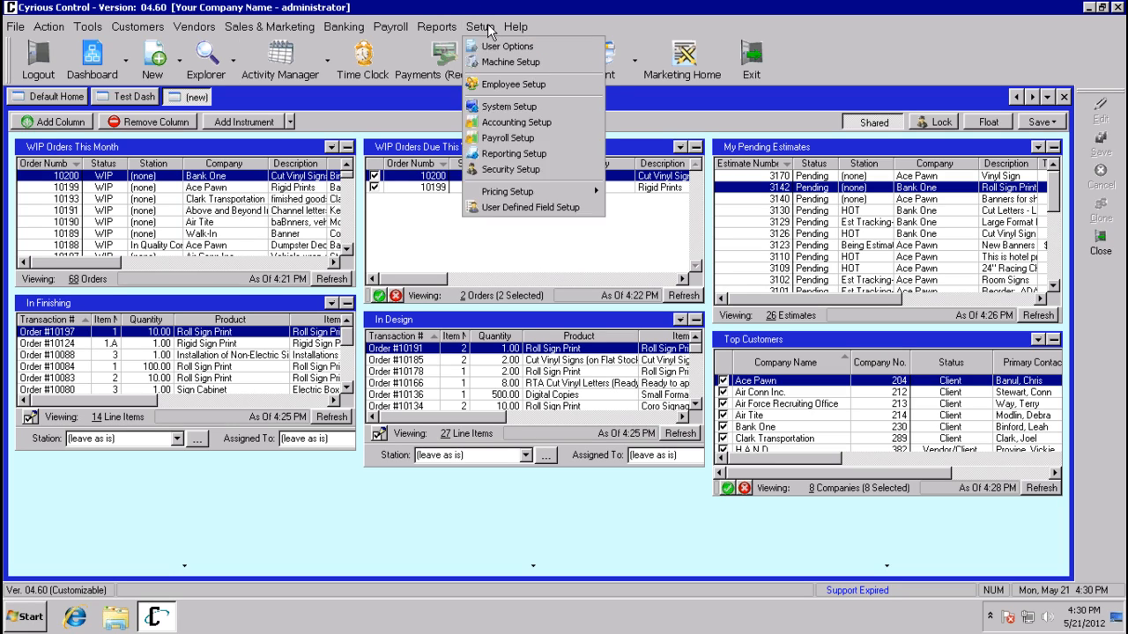
{"action": "left_click", "coordinate": [520, 105]}
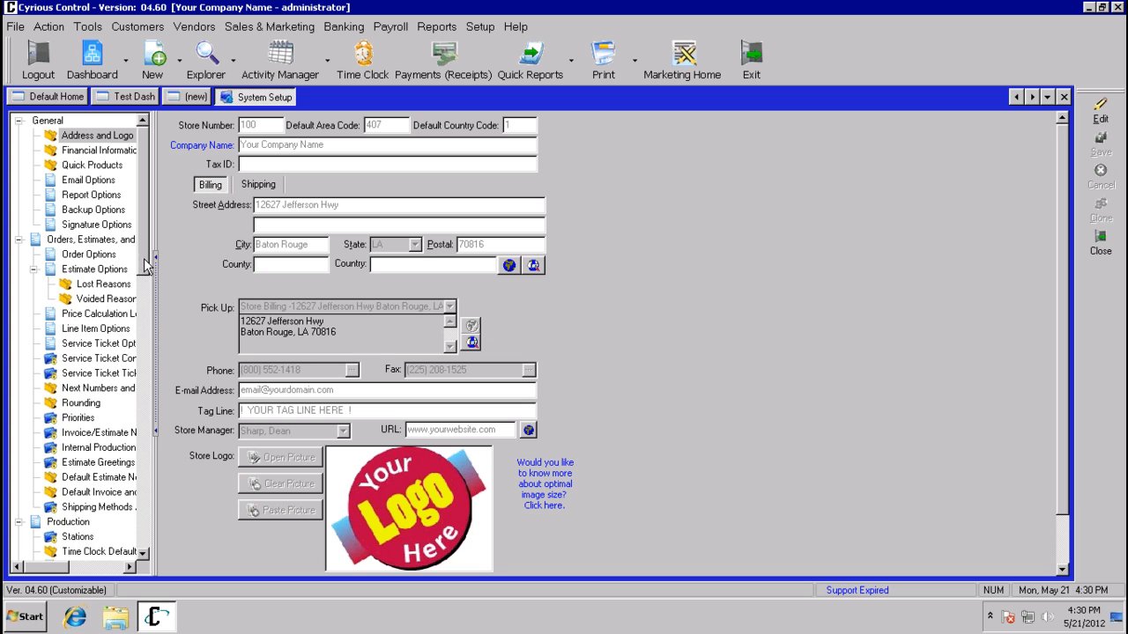
{"action": "left_click_drag", "start_coordinate": [146, 267], "coordinate": [151, 527]}
{"action": "left_click", "coordinate": [130, 491]}
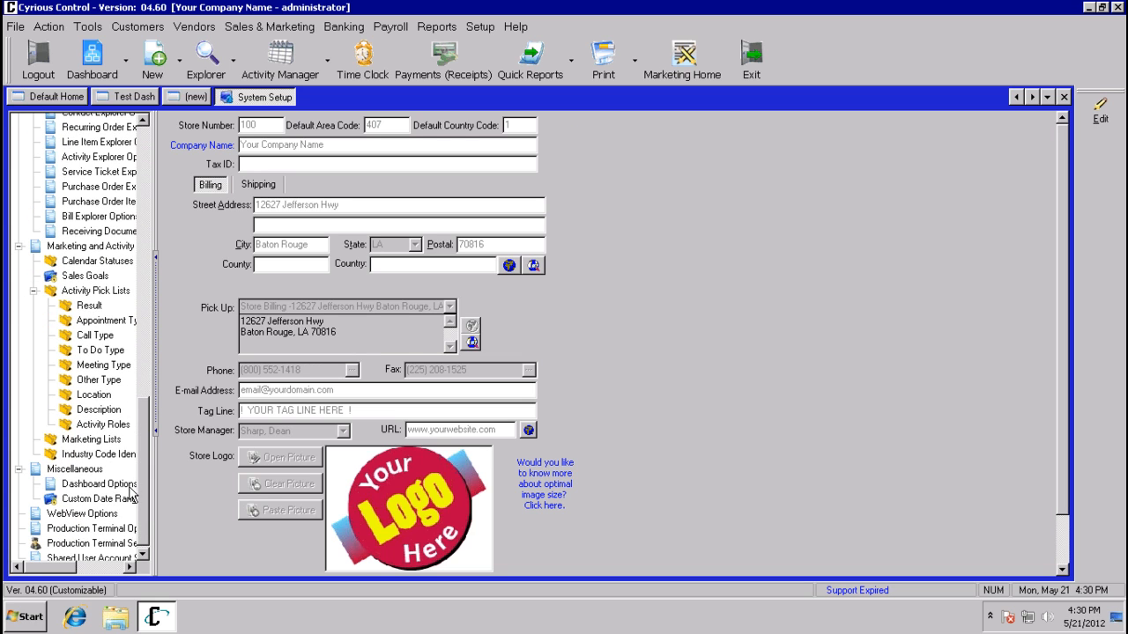
- Try Test Dash as the system-wide Home Dashboard, discard the change and close System Setup
{"action": "left_click", "coordinate": [1099, 111]}
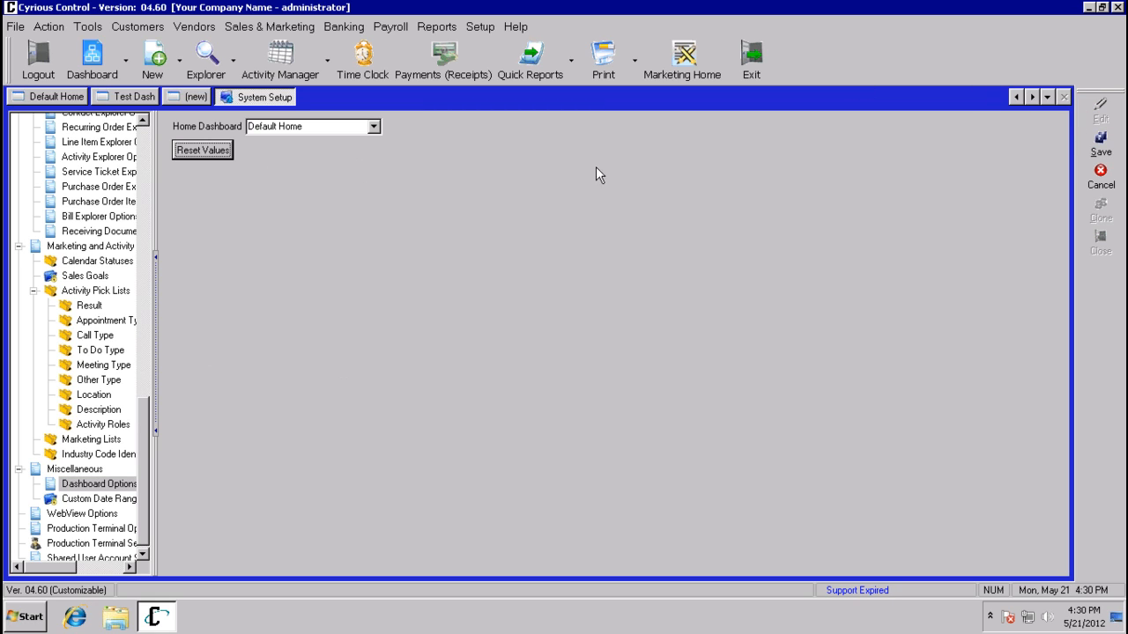
{"action": "left_click", "coordinate": [375, 128]}
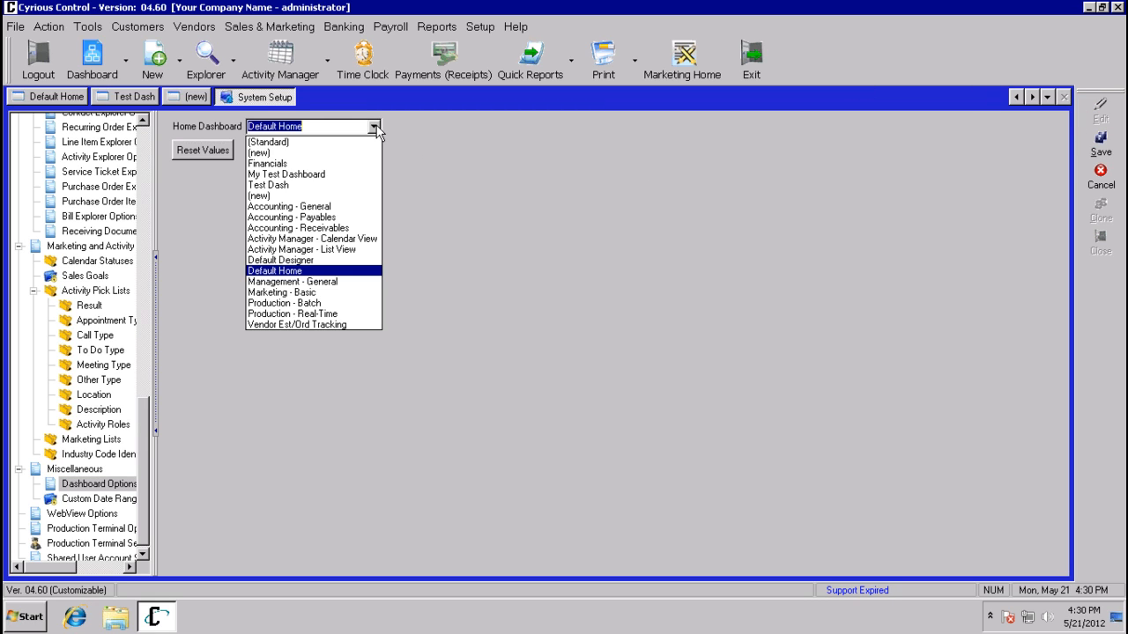
{"action": "left_click", "coordinate": [344, 184]}
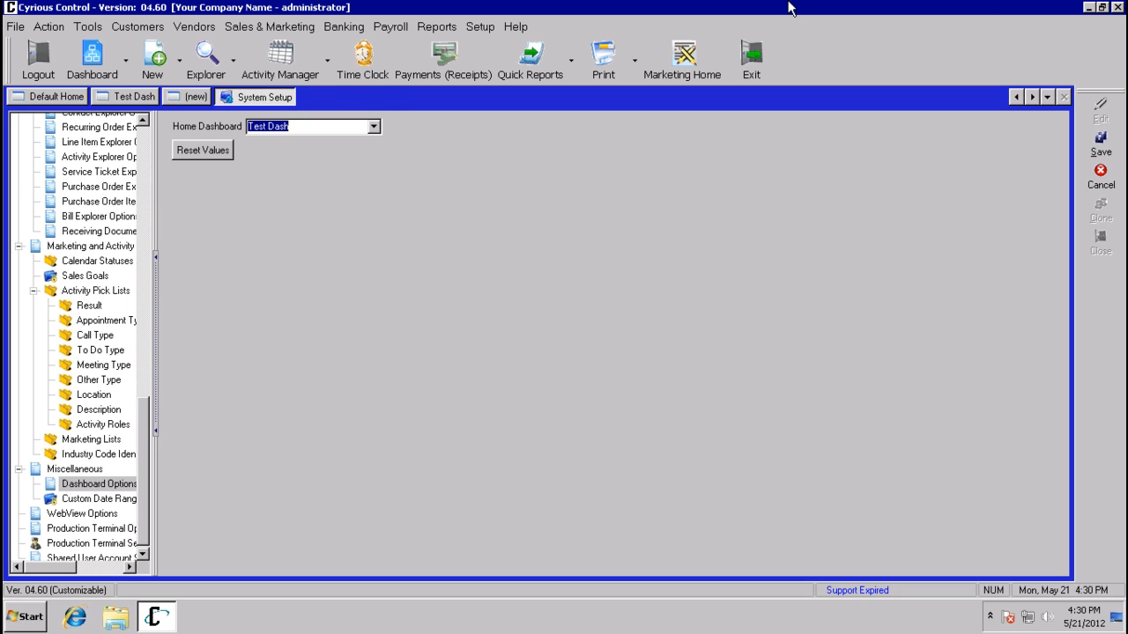
{"action": "left_click", "coordinate": [1101, 176]}
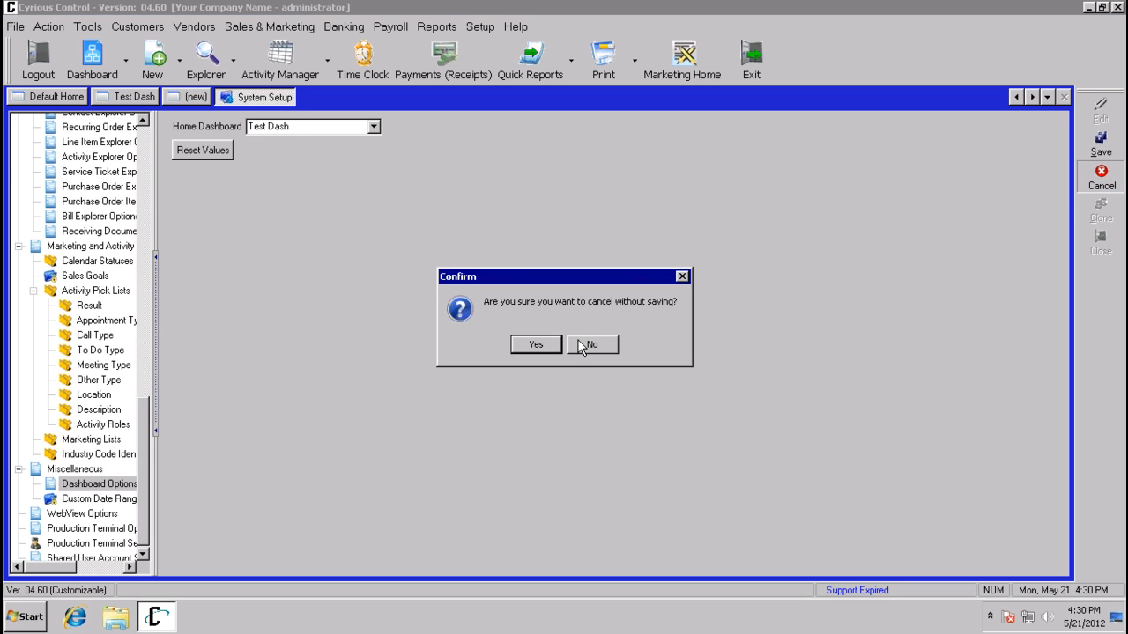
{"action": "left_click", "coordinate": [550, 351]}
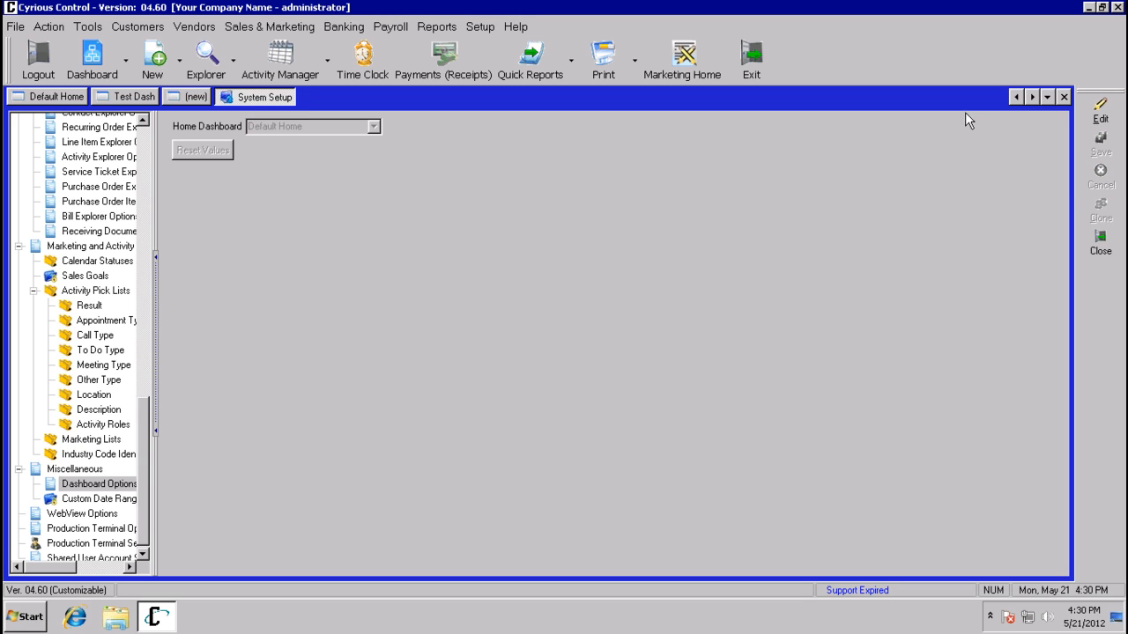
{"action": "left_click", "coordinate": [1063, 97]}
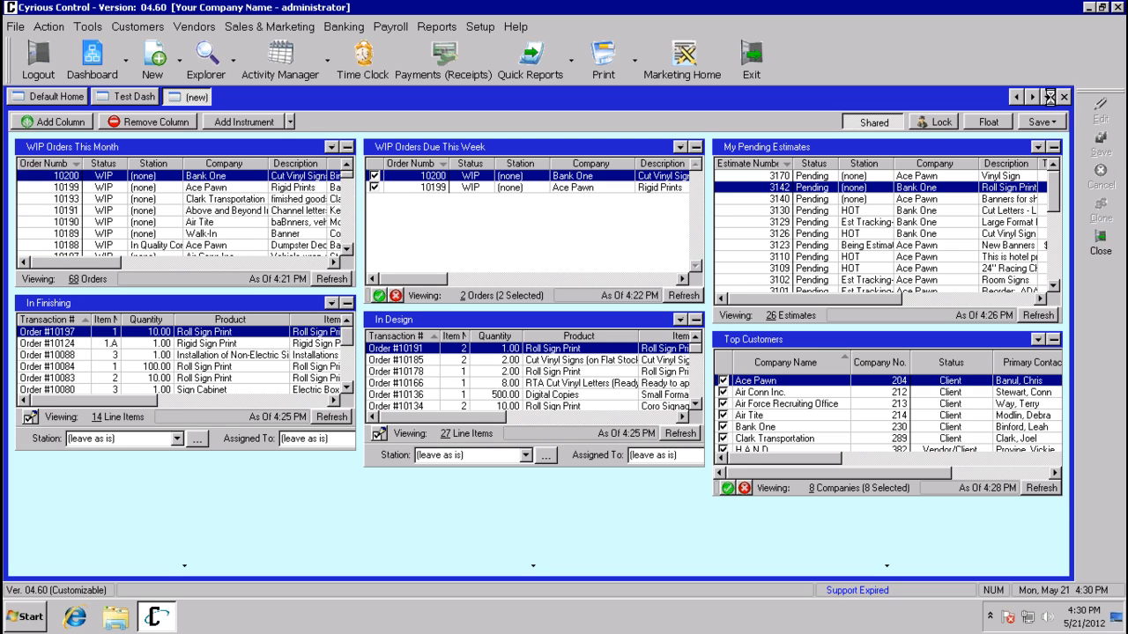
- Close the new and Test Dash dashboards and open the Financials dashboard
{"action": "left_click", "coordinate": [1045, 97]}
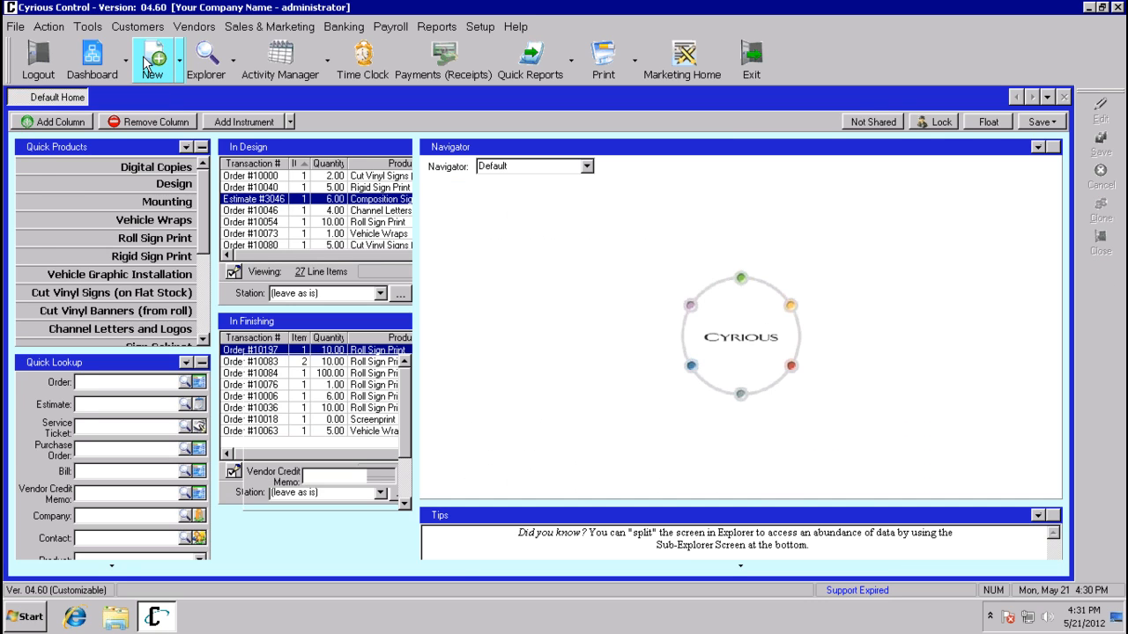
{"action": "left_click", "coordinate": [127, 69]}
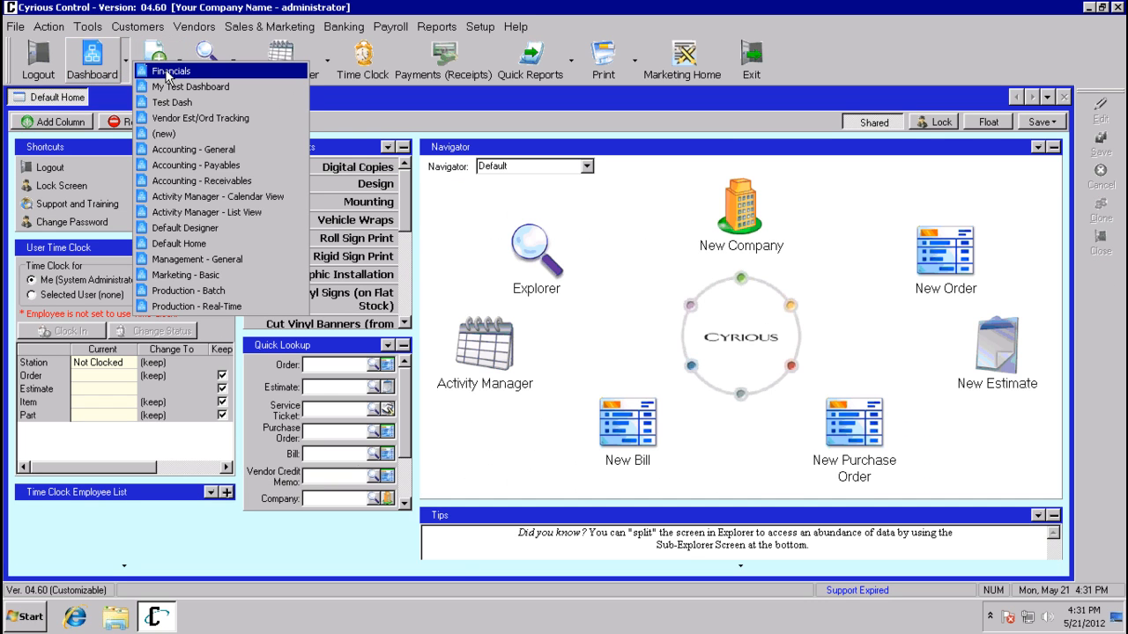
{"action": "left_click", "coordinate": [166, 73]}
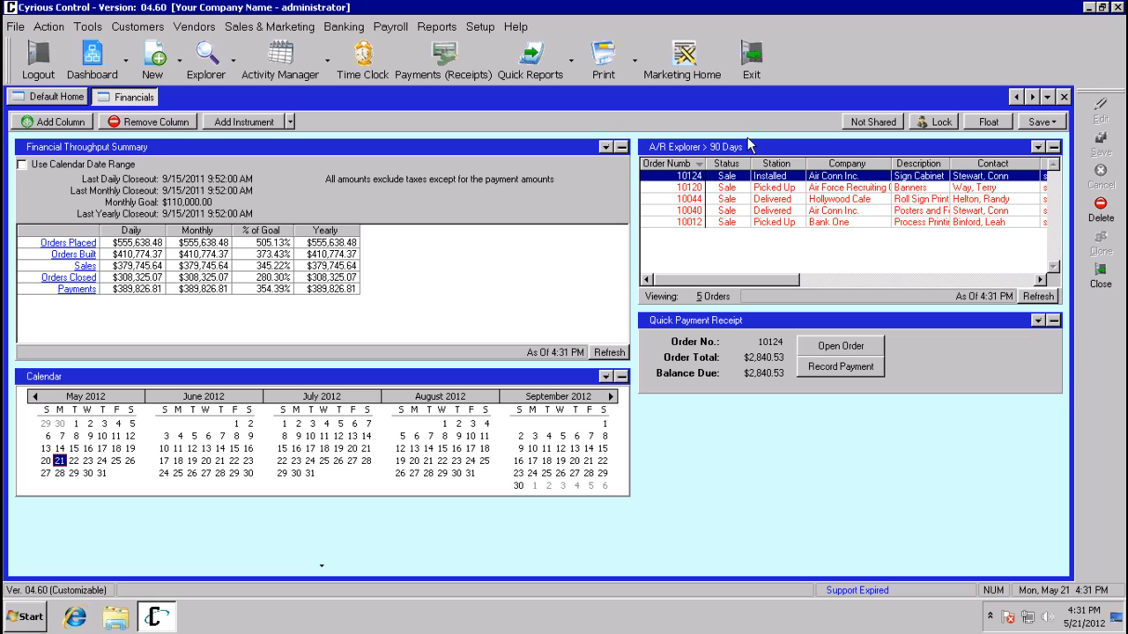
- Review the search criteria in the A/R Explorer > 90 Days instrument's properties and return to the Financials dashboard
{"action": "left_click", "coordinate": [1040, 147]}
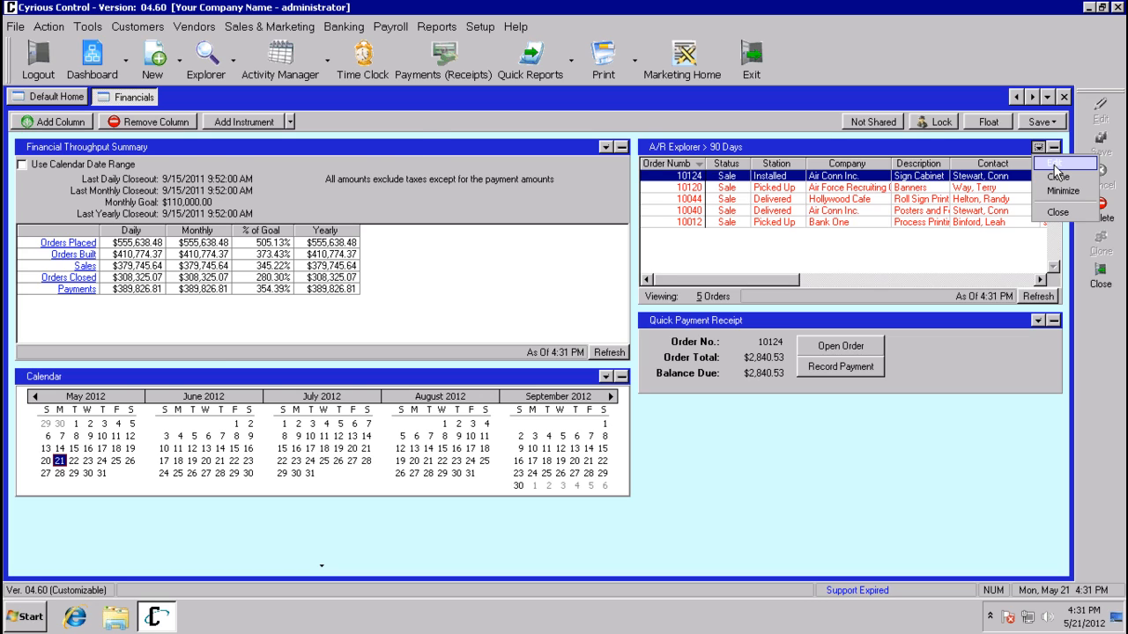
{"action": "left_click", "coordinate": [1055, 165]}
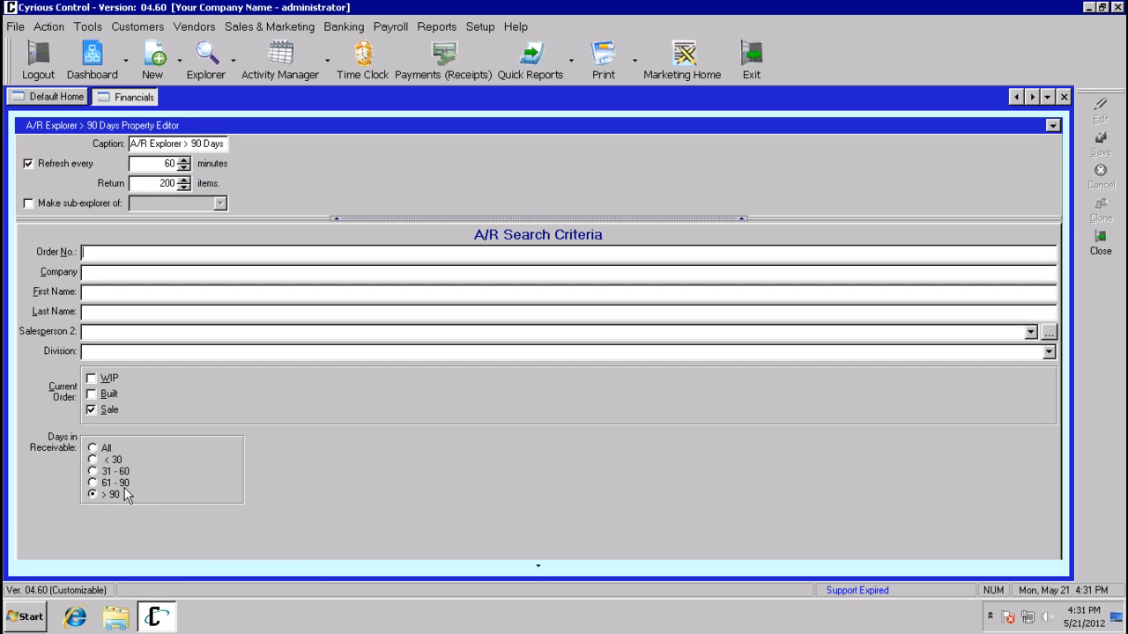
{"action": "left_click", "coordinate": [1054, 125]}
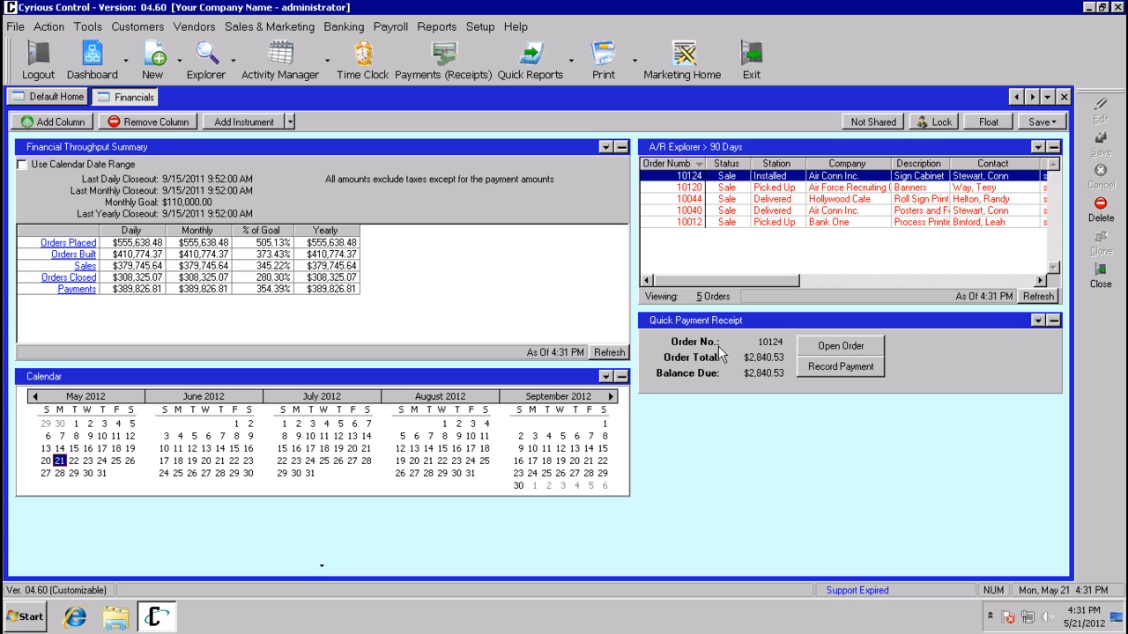
- Select several orders in the A/R Explorer to view their details in Quick Payment Receipt, and close the Financials dashboard
{"action": "left_click", "coordinate": [756, 187]}
{"action": "left_click", "coordinate": [775, 212]}
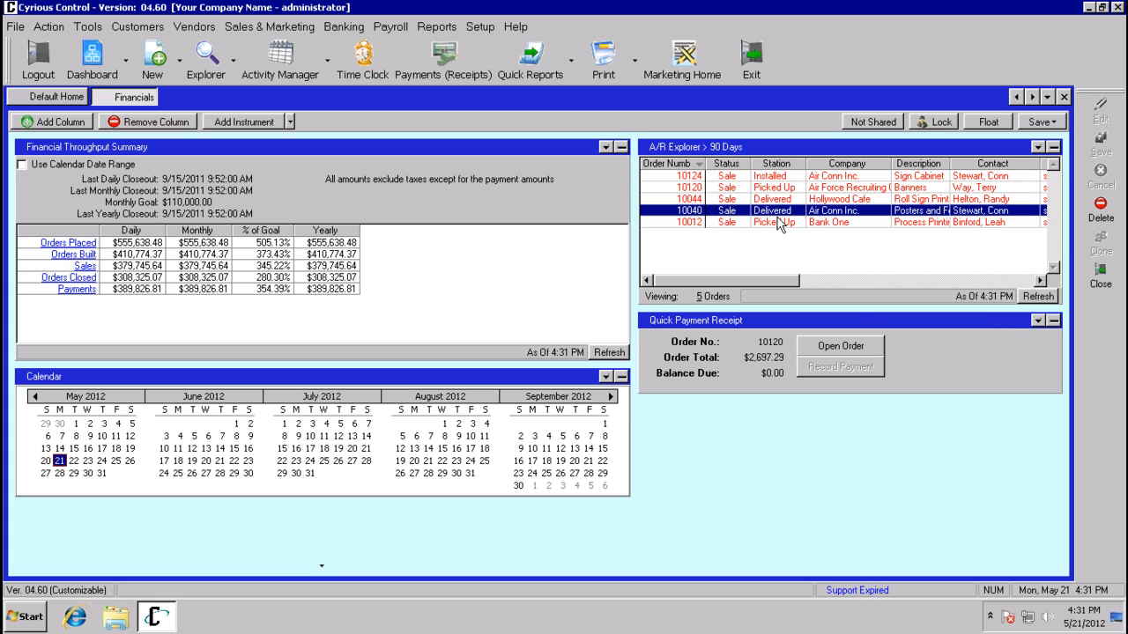
{"action": "left_click", "coordinate": [780, 222]}
{"action": "left_click", "coordinate": [793, 177]}
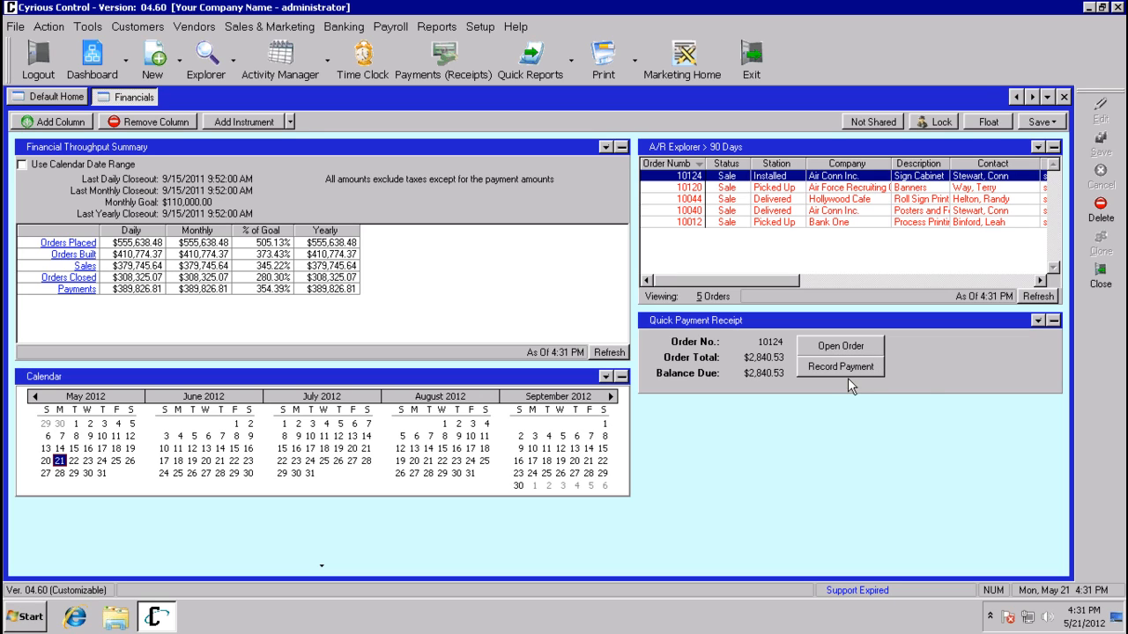
{"action": "left_click", "coordinate": [848, 368]}
{"action": "left_click", "coordinate": [1064, 97]}
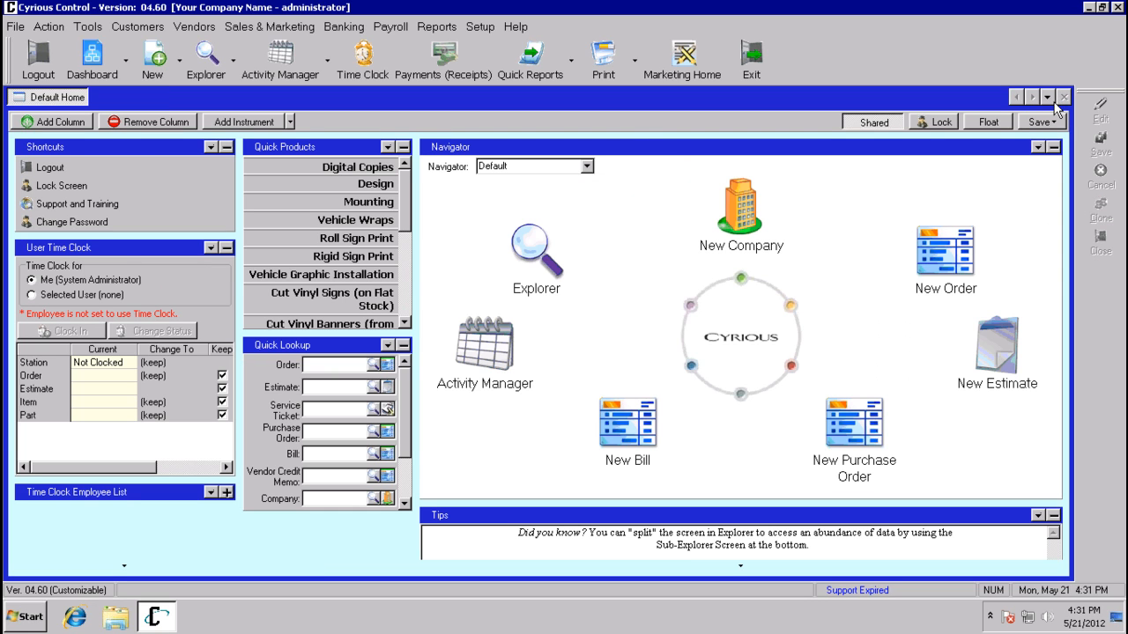